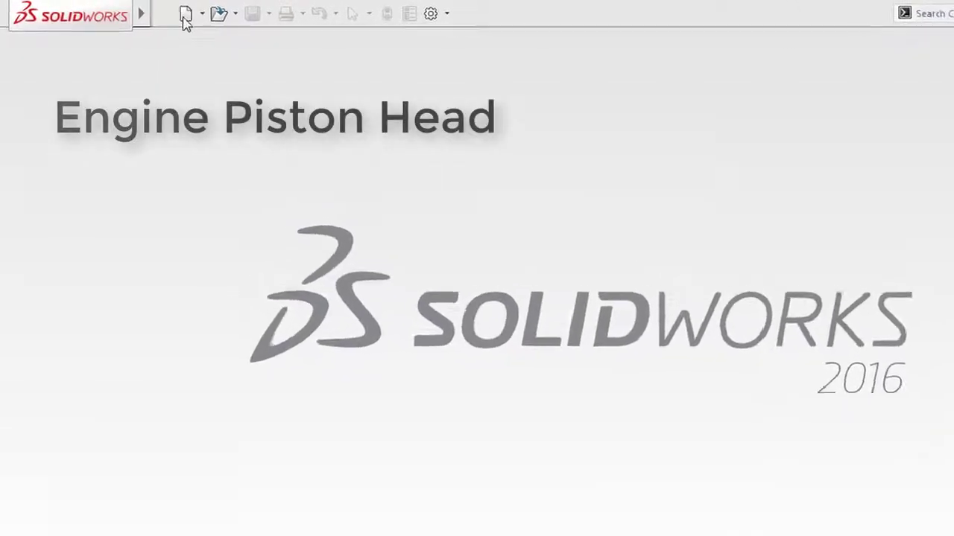
Create a new part document and switch its units from MMGS to IPS (inch, pound, second)
left_click(156, 11)
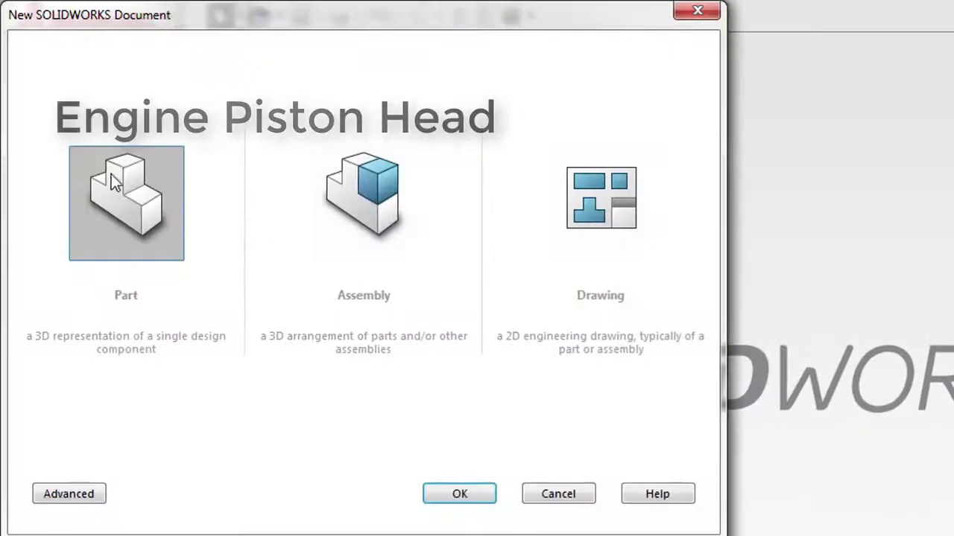
left_click(477, 495)
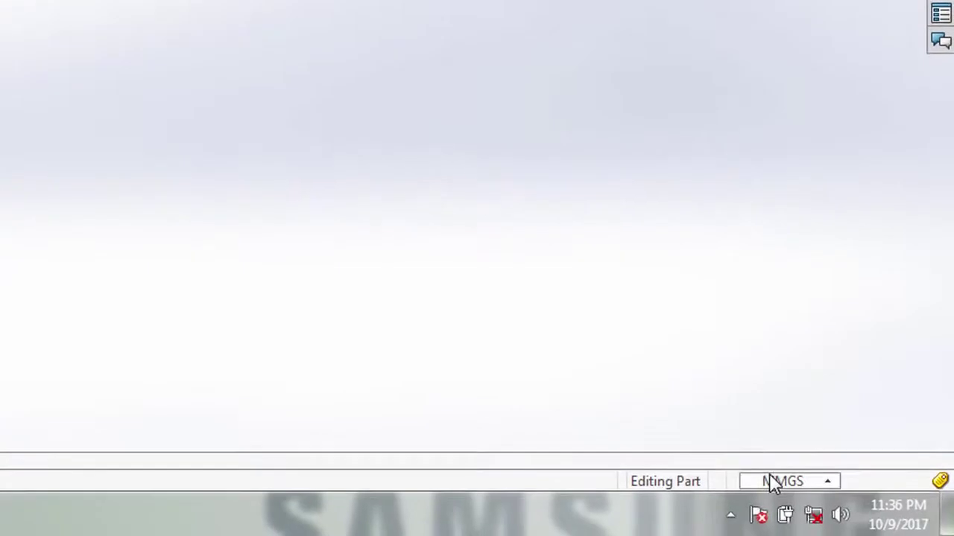
left_click(843, 503)
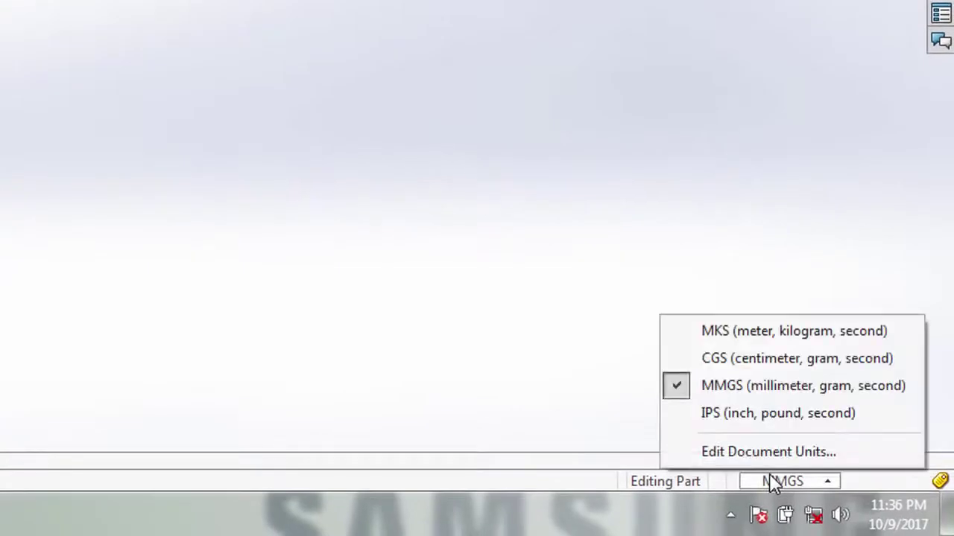
left_click(781, 413)
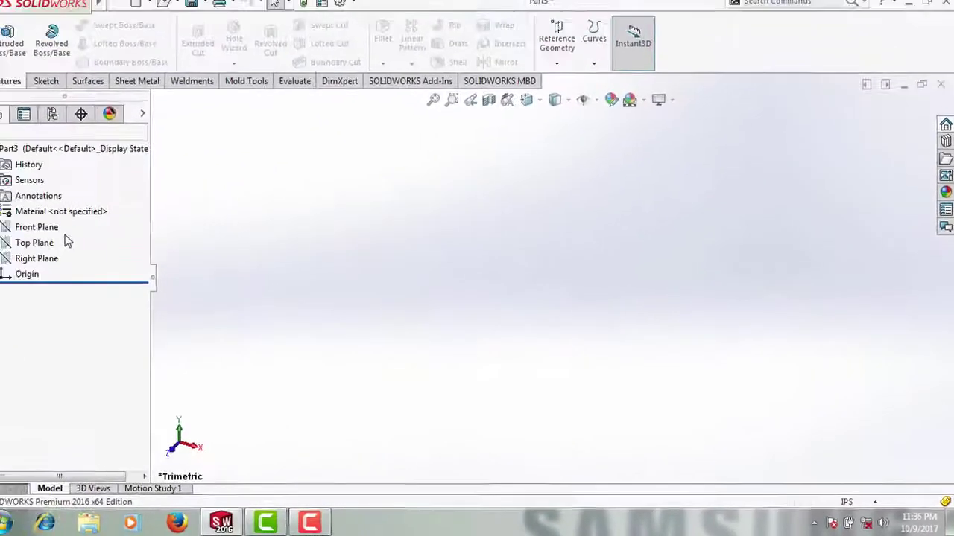
Start a new sketch on the Front Plane
left_click(65, 237)
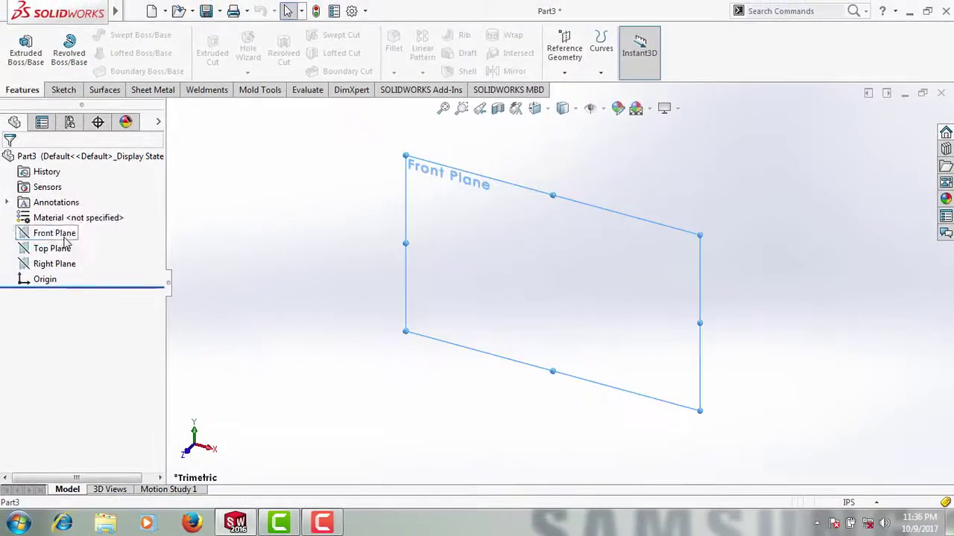
left_click(65, 236)
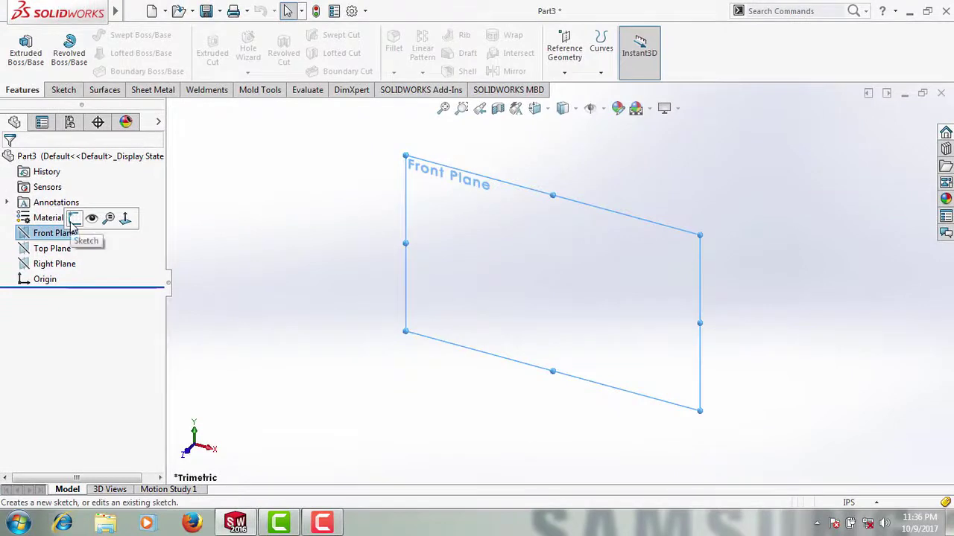
left_click(72, 226)
left_click(304, 255)
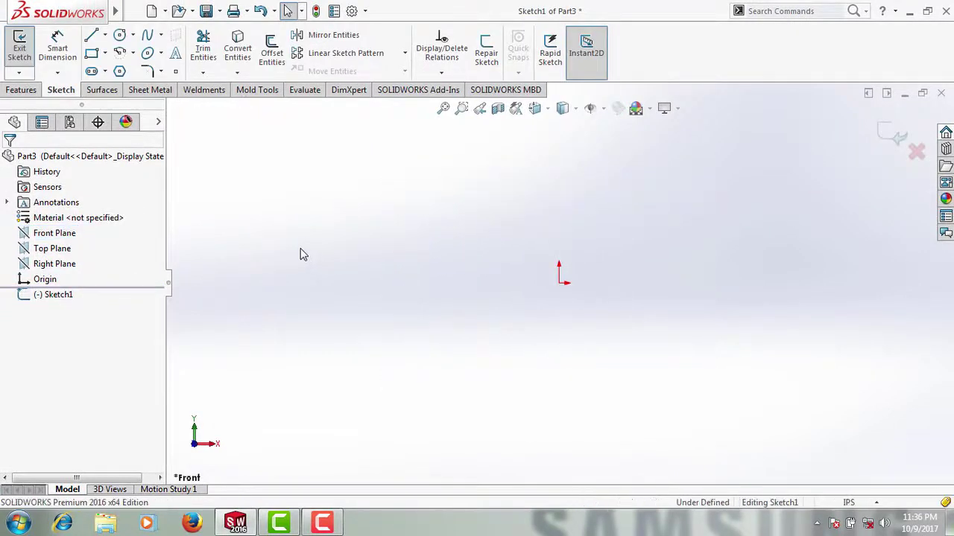
Draw a closed six-line L-shaped outline beginning at the origin
left_click(92, 37)
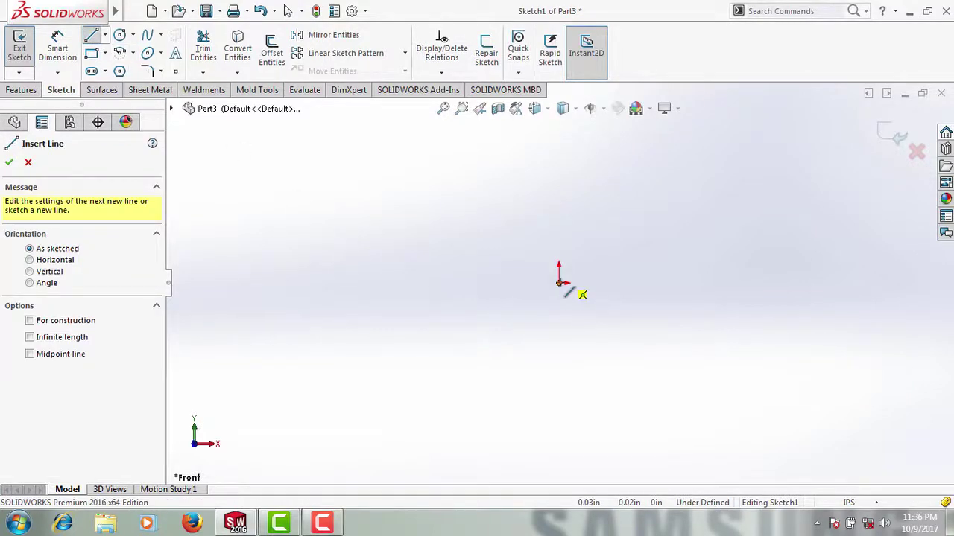
left_click(559, 283)
left_click(743, 283)
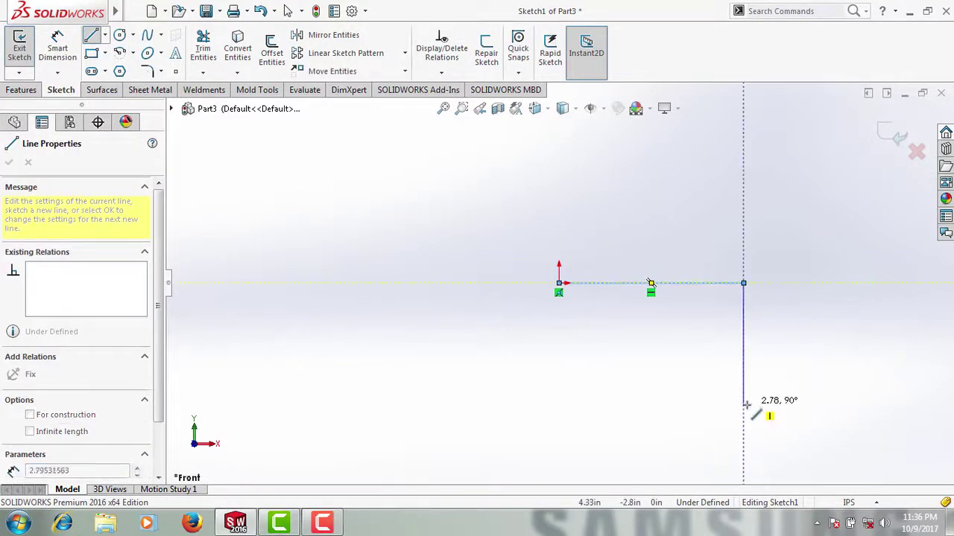
left_click(744, 440)
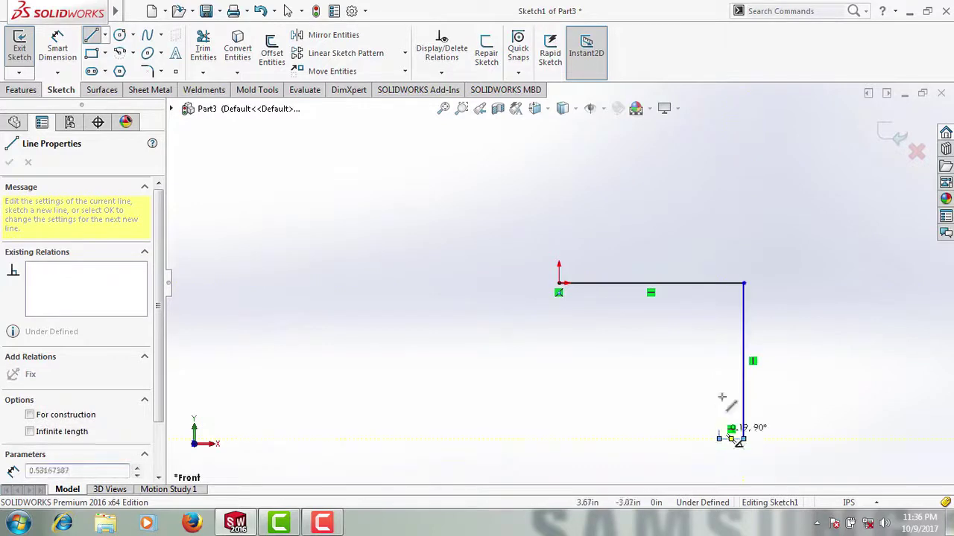
left_click(719, 439)
left_click(719, 310)
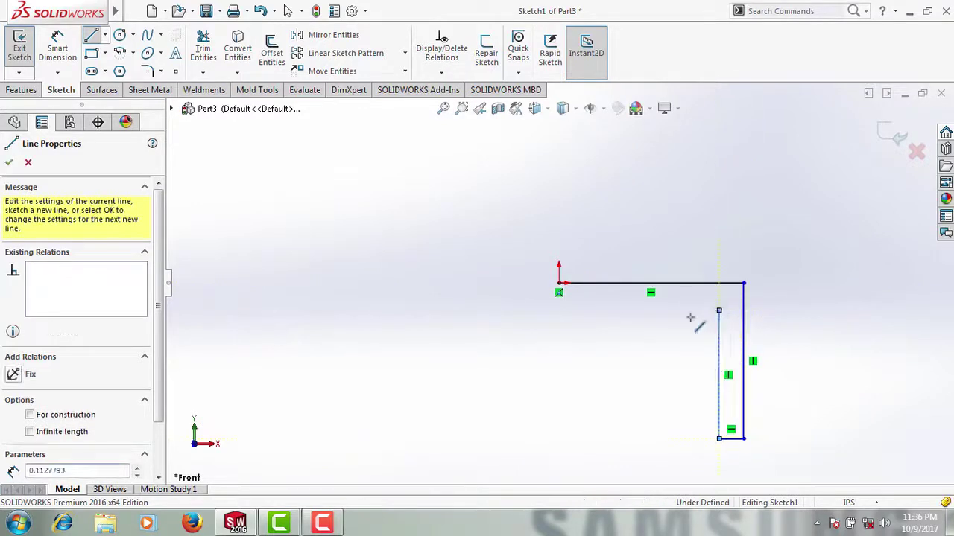
left_click(559, 310)
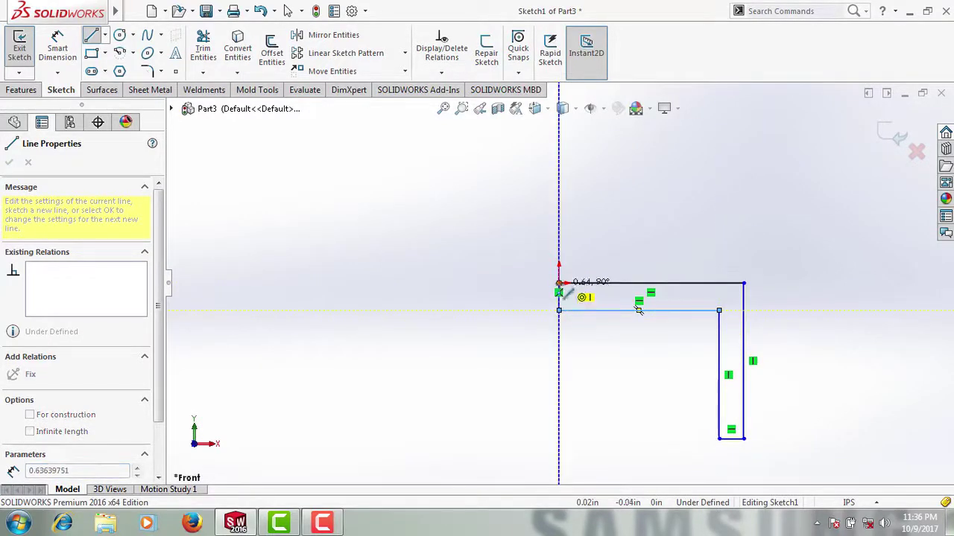
left_click(558, 283)
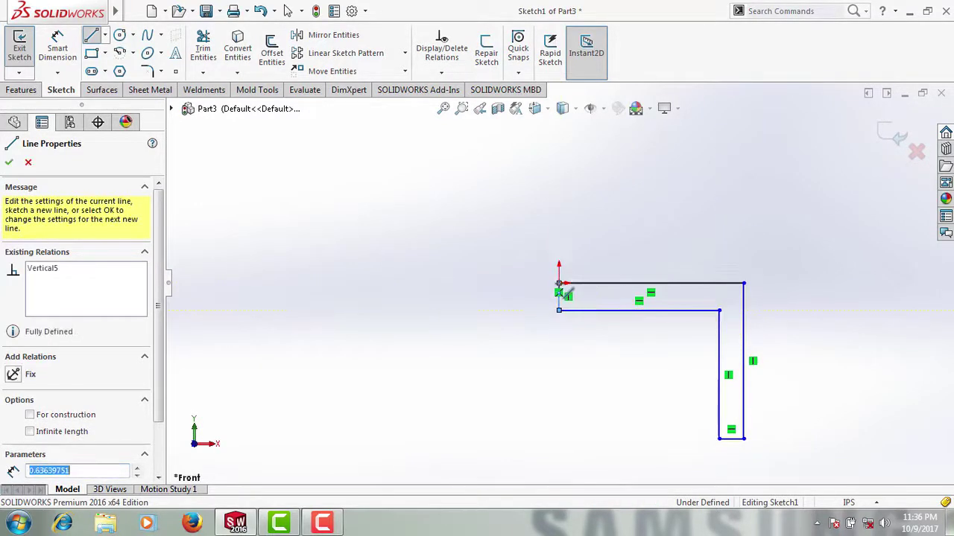
left_click(9, 163)
left_click(315, 227)
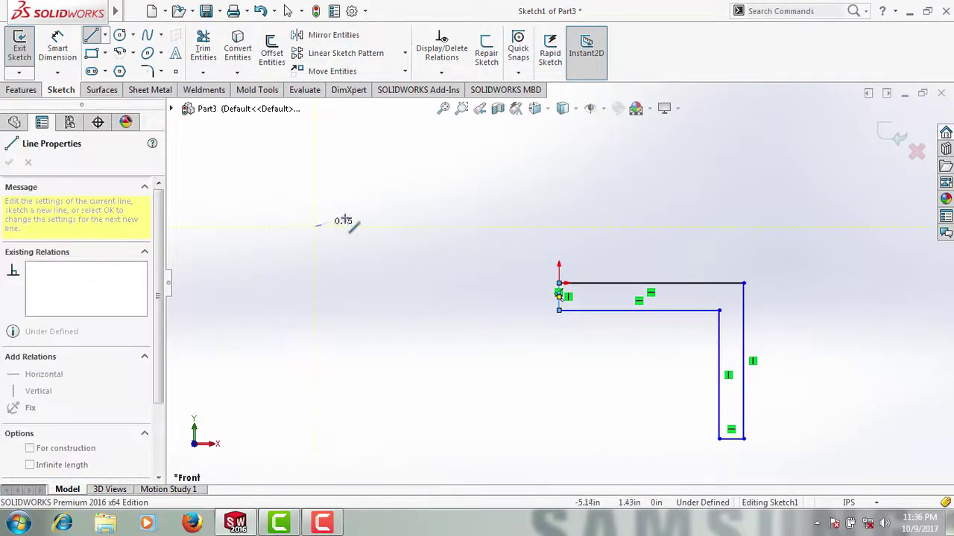
key("Escape")
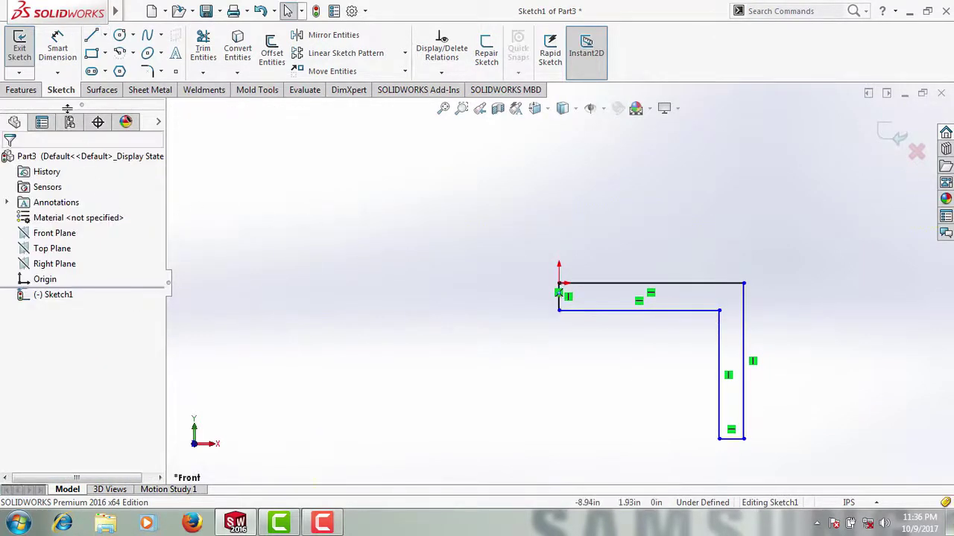
Dimension the top line to 2.50 in and the short left vertical line to 0.75 in
left_click(58, 48)
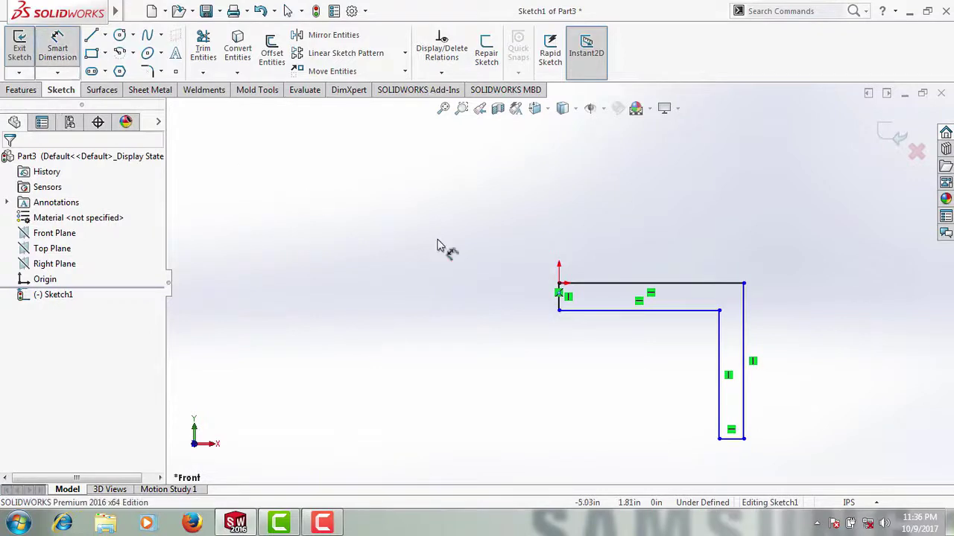
left_click(689, 284)
left_click(673, 244)
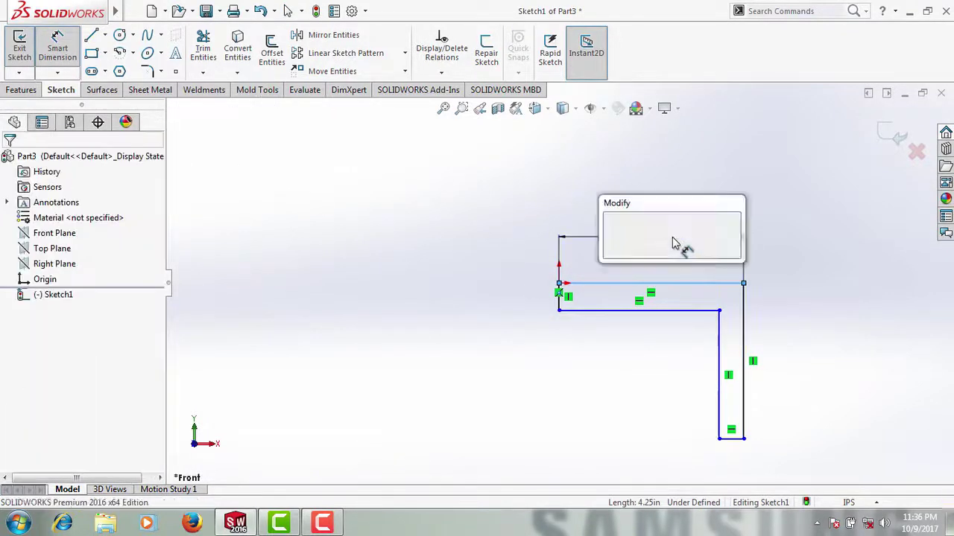
type("2.5")
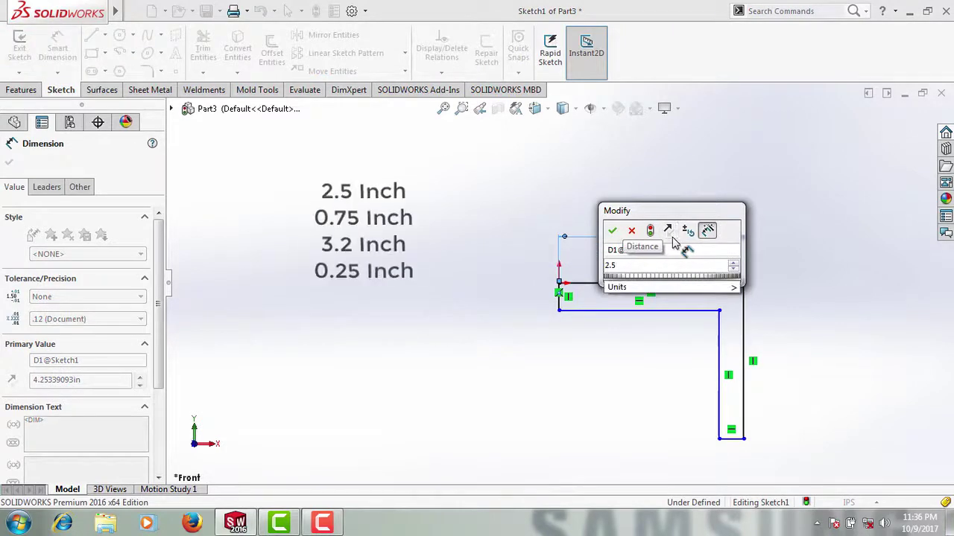
key("Return")
left_click(805, 360)
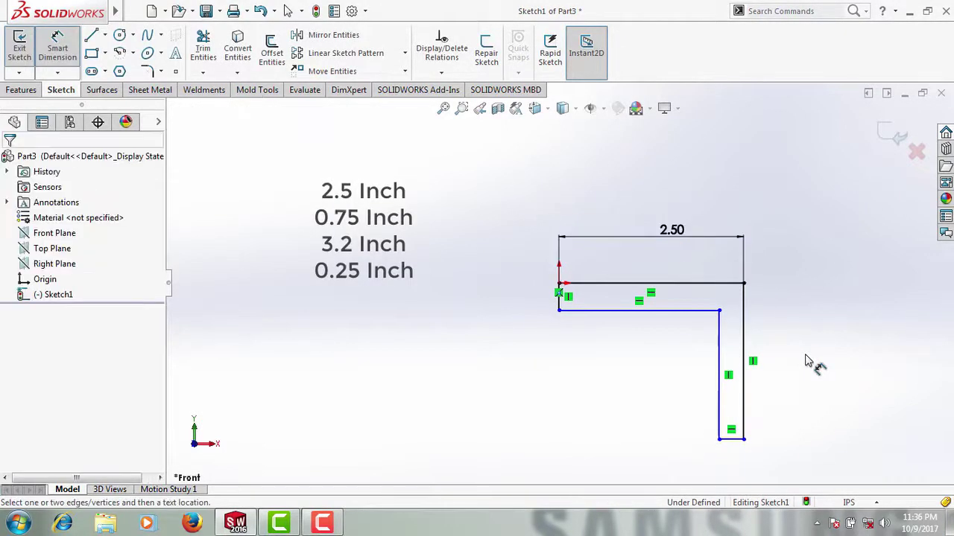
scroll(639, 313, "down", 3)
left_click(497, 313)
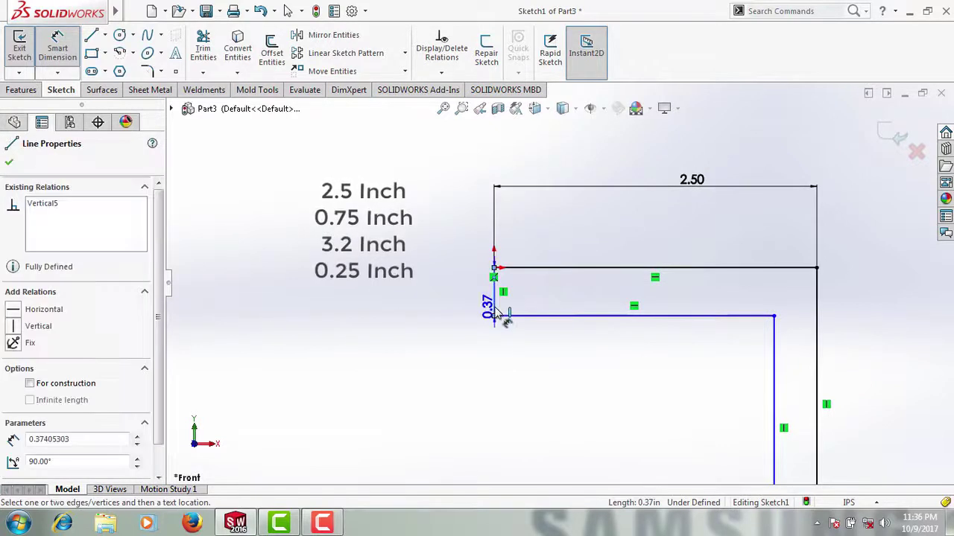
left_click(456, 305)
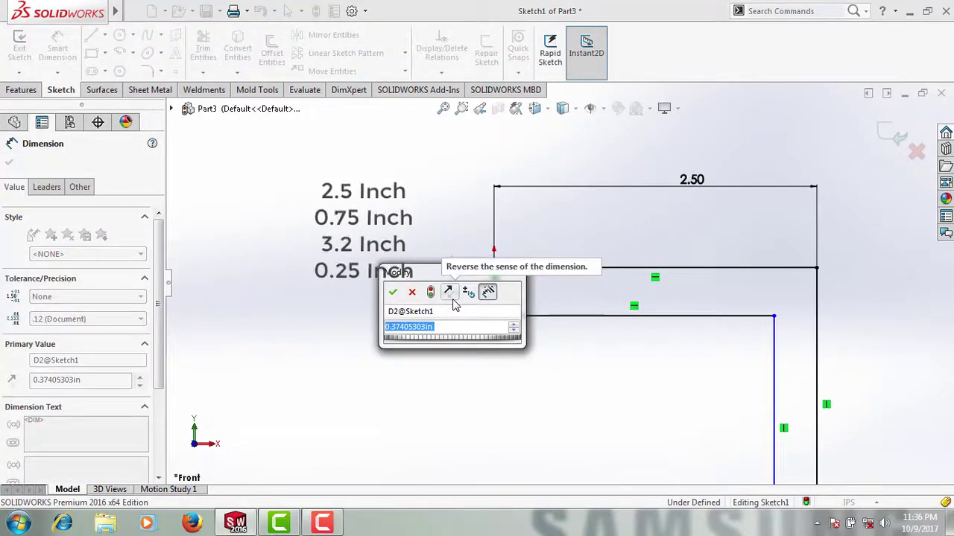
type("0.75")
key("Return")
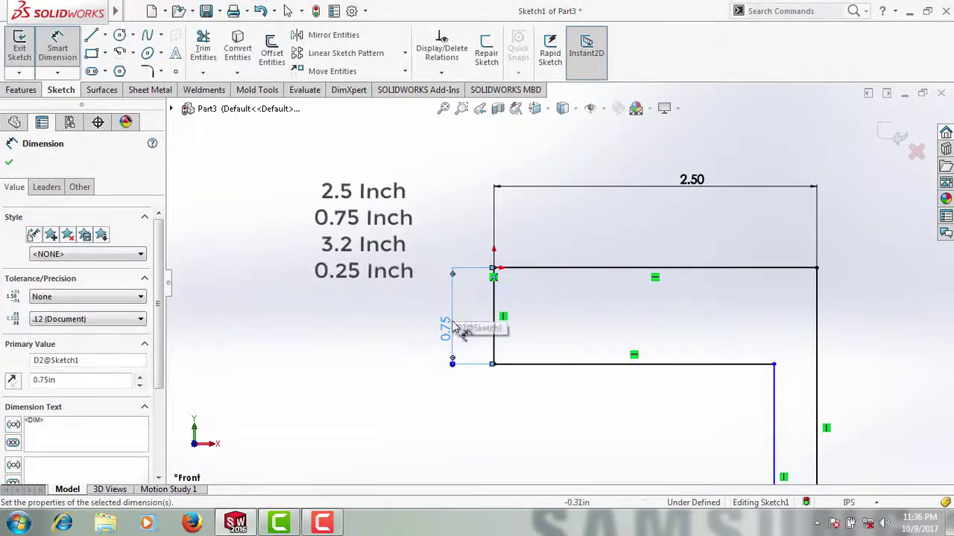
left_click(529, 423)
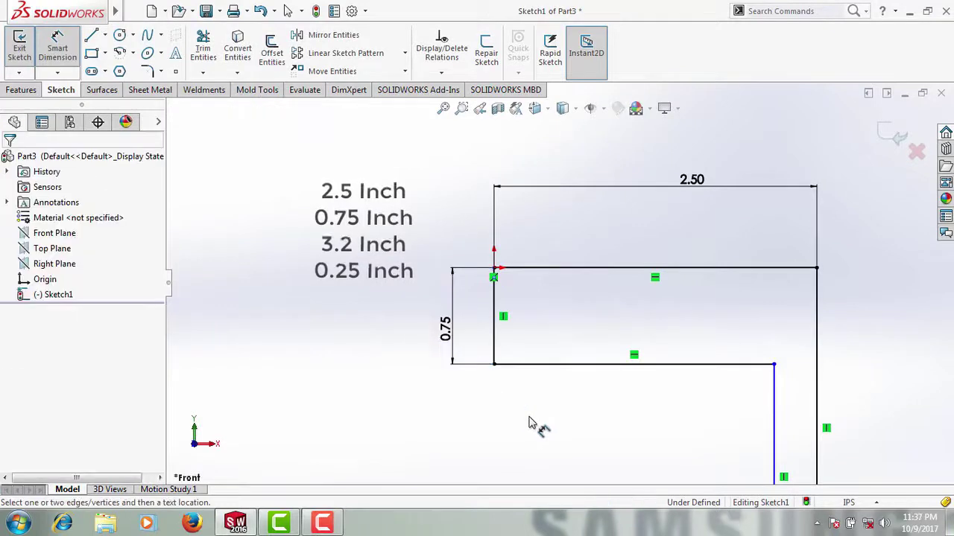
Dimension the long vertical edge to 3.20 in and the short bottom edge to 0.25 in
left_click(726, 367)
scroll(715, 410, "up", 3)
scroll(696, 417, "down", 2)
scroll(640, 406, "down", 3)
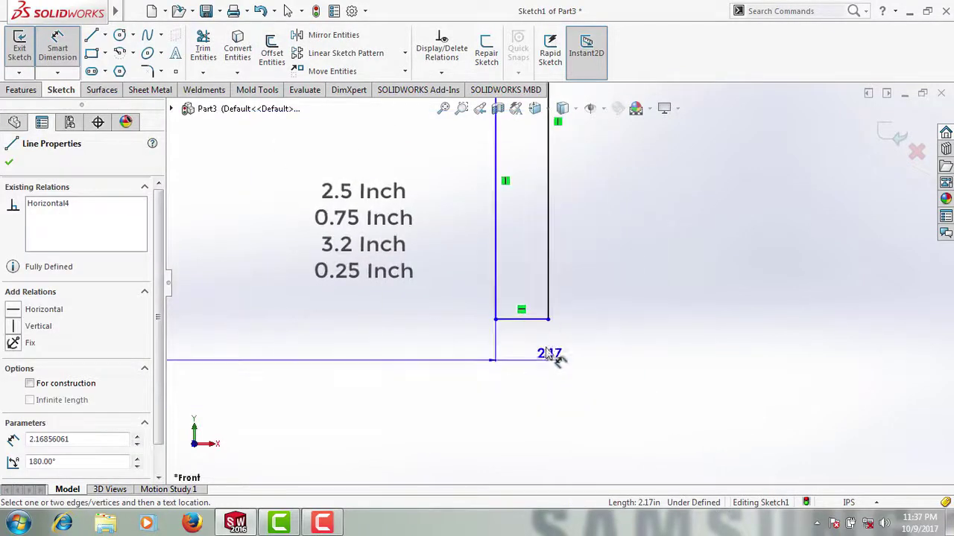
left_click(552, 321)
left_click(611, 274)
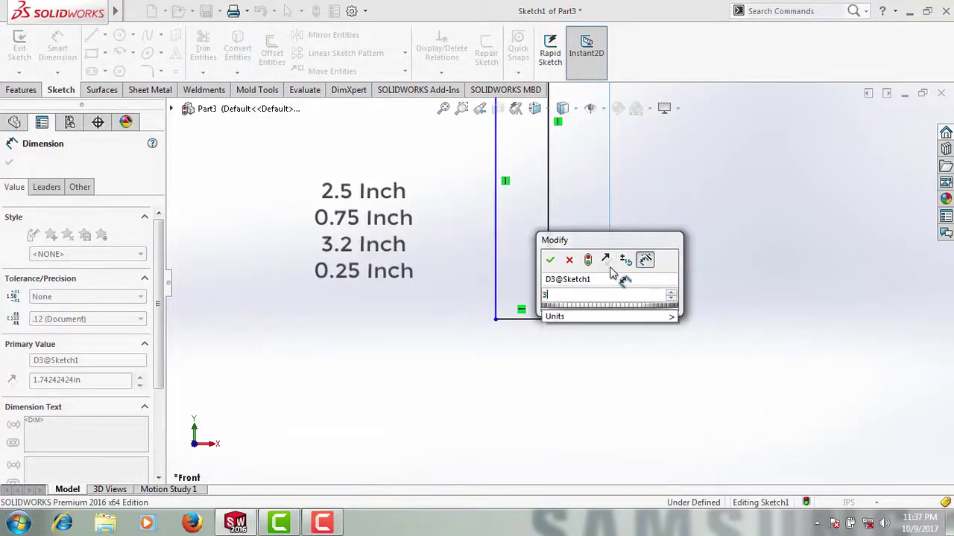
type("3.2")
key("Return")
key("Escape")
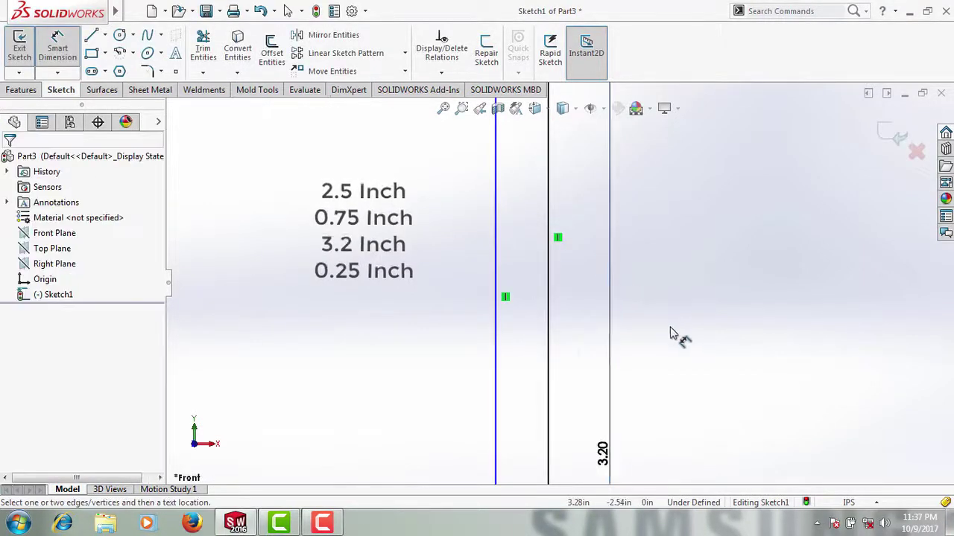
scroll(670, 335, "up", 4)
scroll(589, 417, "down", 1)
scroll(506, 361, "down", 2)
scroll(506, 361, "down", 2)
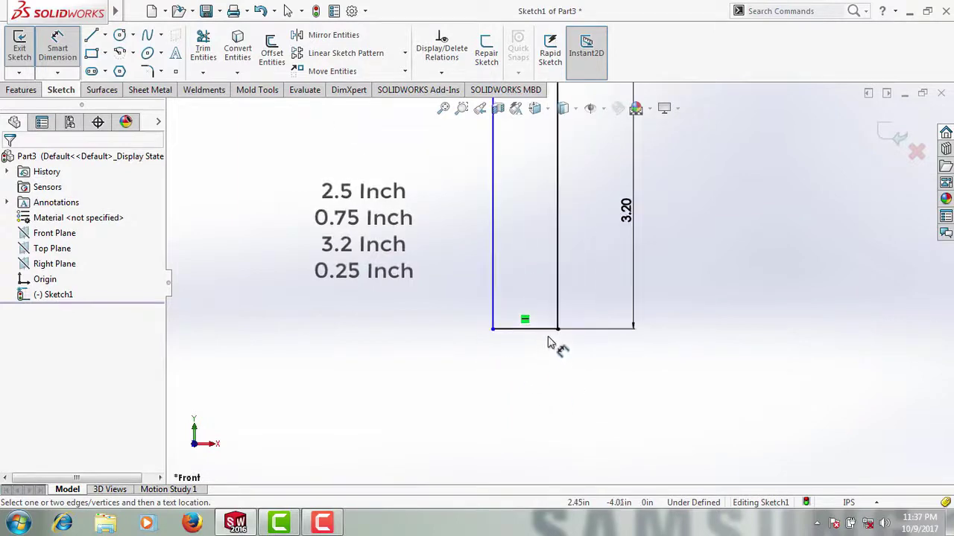
left_click(548, 335)
left_click(546, 368)
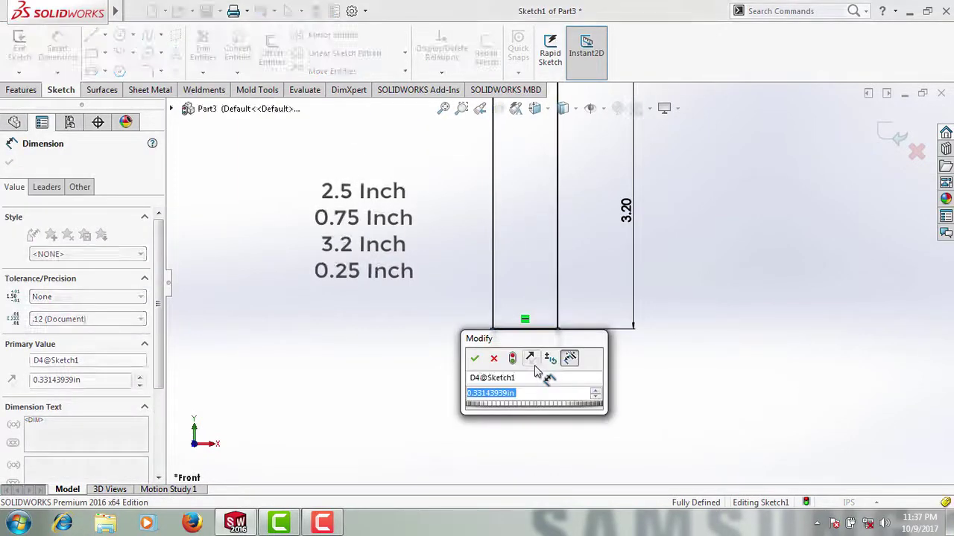
type(".25")
key("Return")
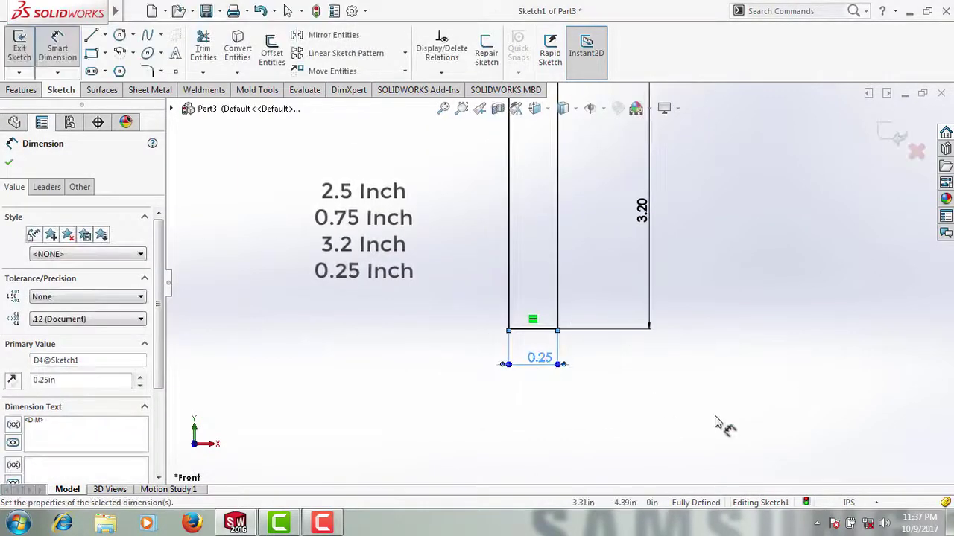
key("Escape")
scroll(700, 415, "up", 1)
scroll(700, 415, "up", 2)
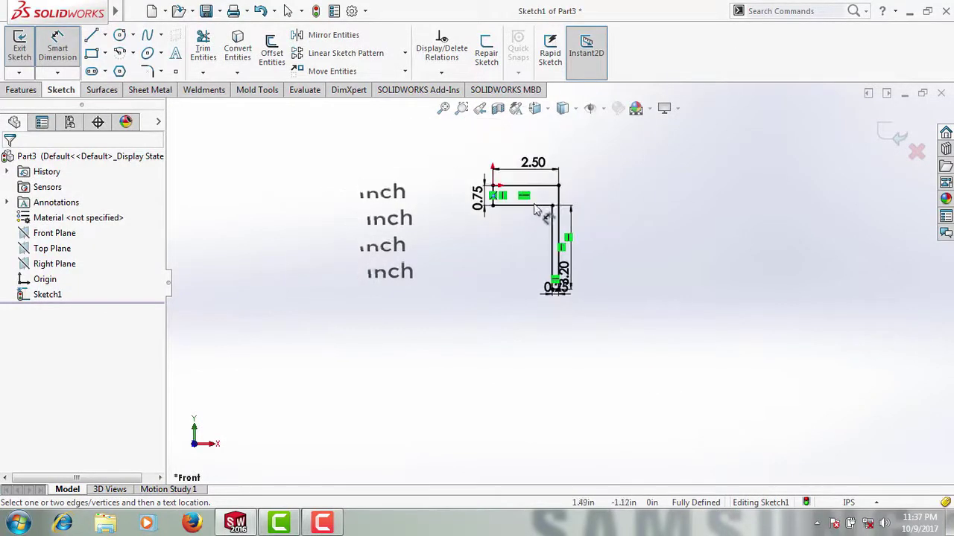
scroll(548, 203, "down", 2)
scroll(635, 341, "down", 1)
scroll(630, 352, "down", 1)
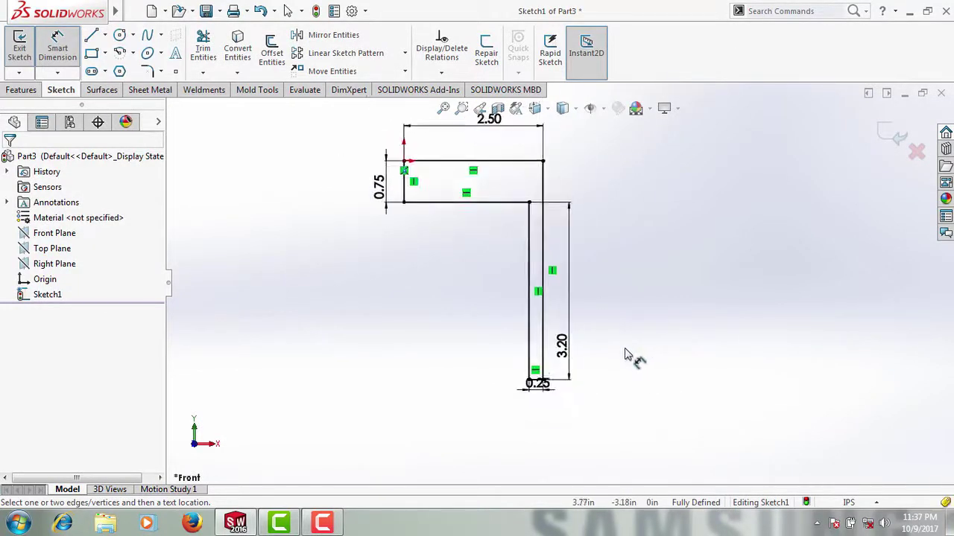
Revolve the L profile 360° about the 0.75 in vertical line and view the solid isometrically
left_click(21, 89)
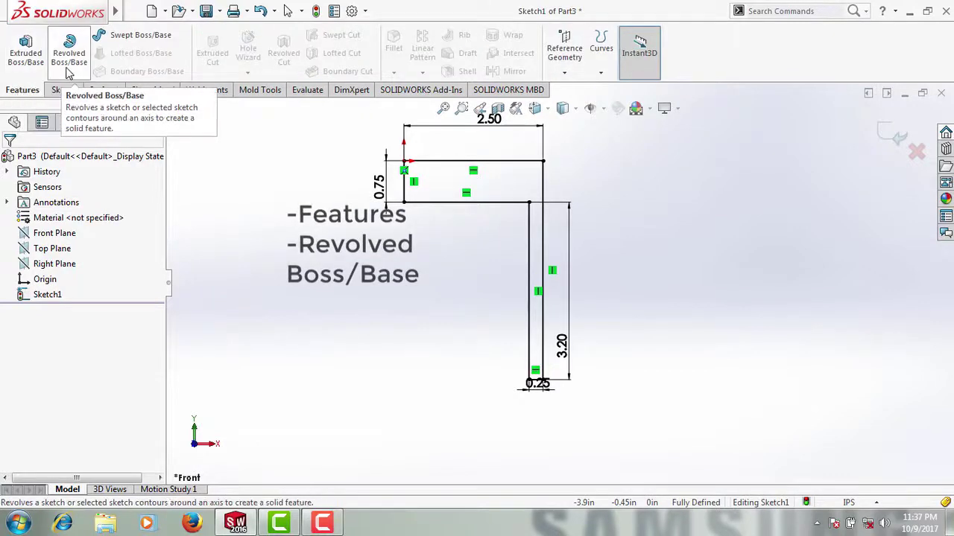
left_click(69, 67)
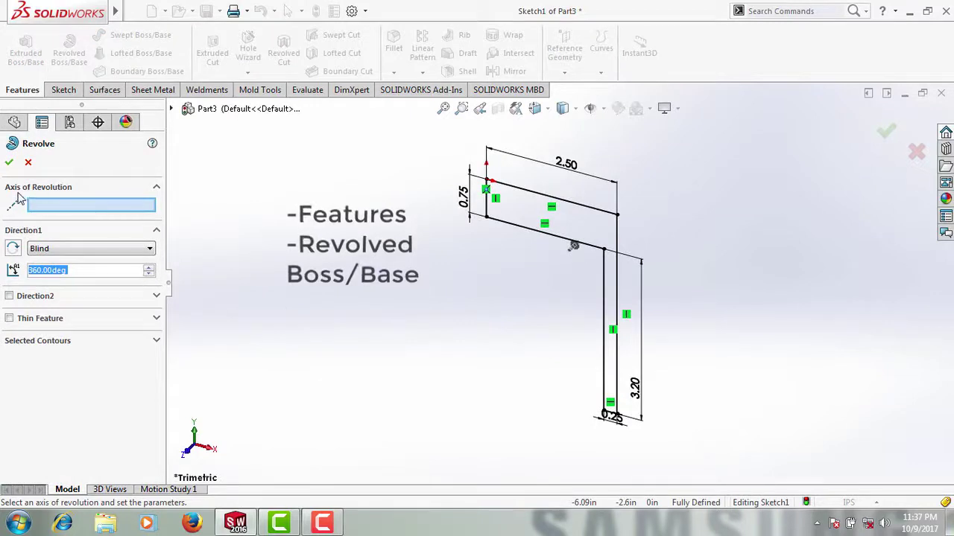
left_click(488, 215)
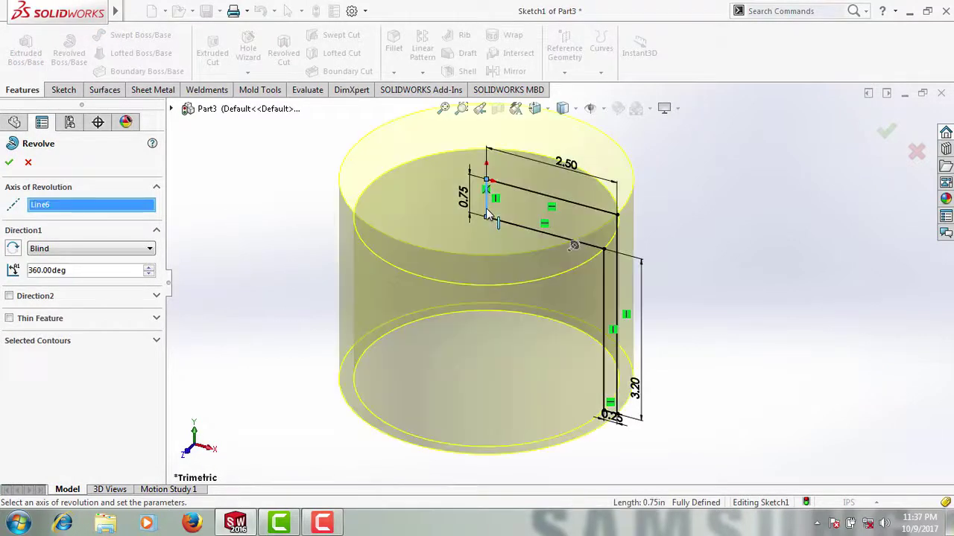
left_click(9, 166)
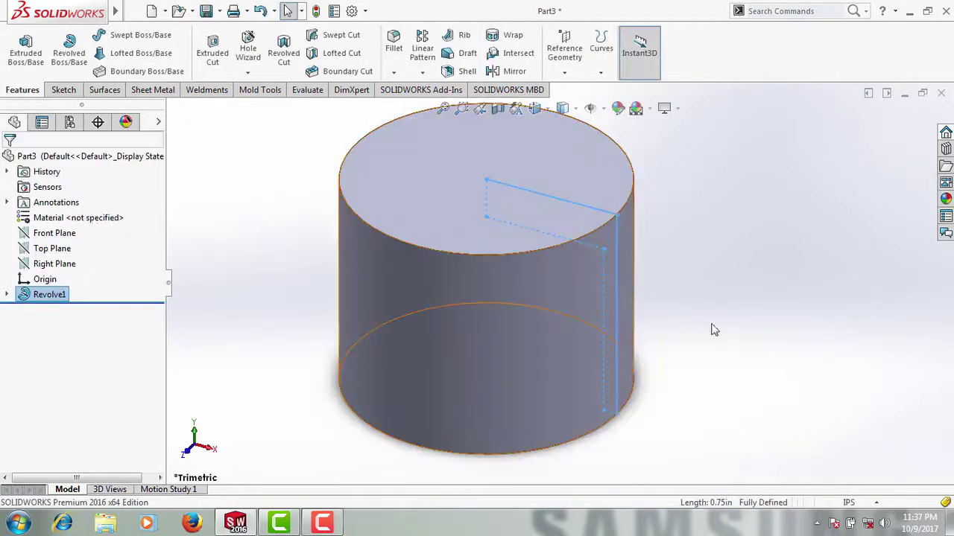
left_click(737, 328)
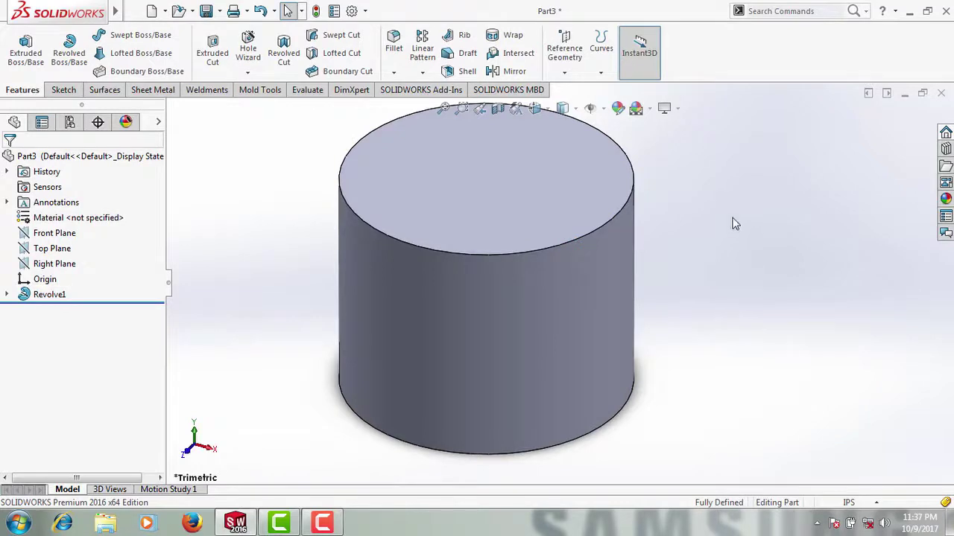
key("ctrl+7")
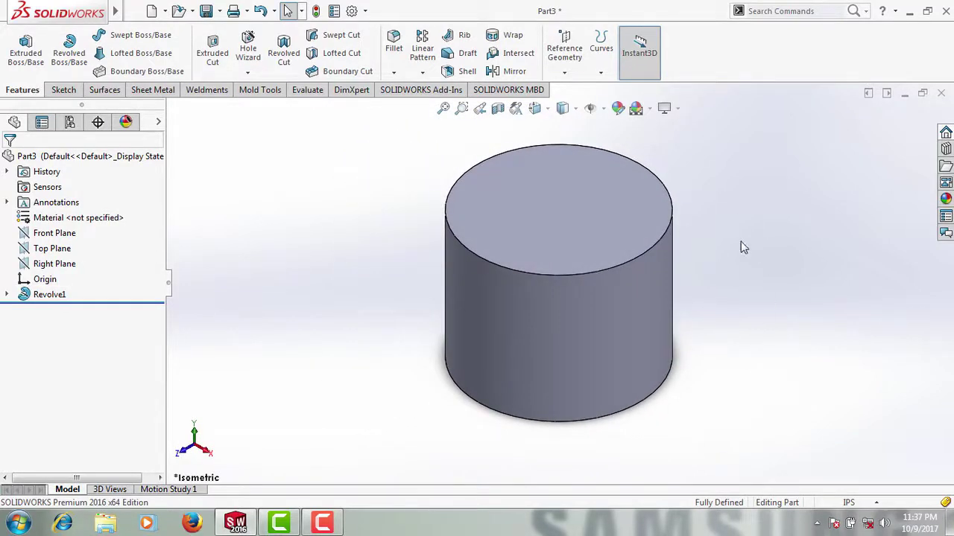
Create reference axis Axis1 from the cylinder's curved face
left_click(566, 73)
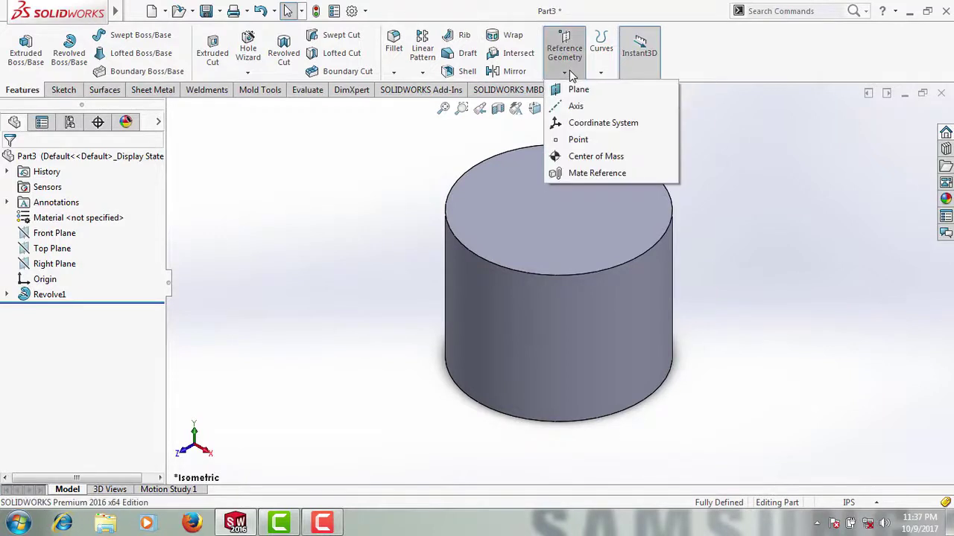
left_click(578, 107)
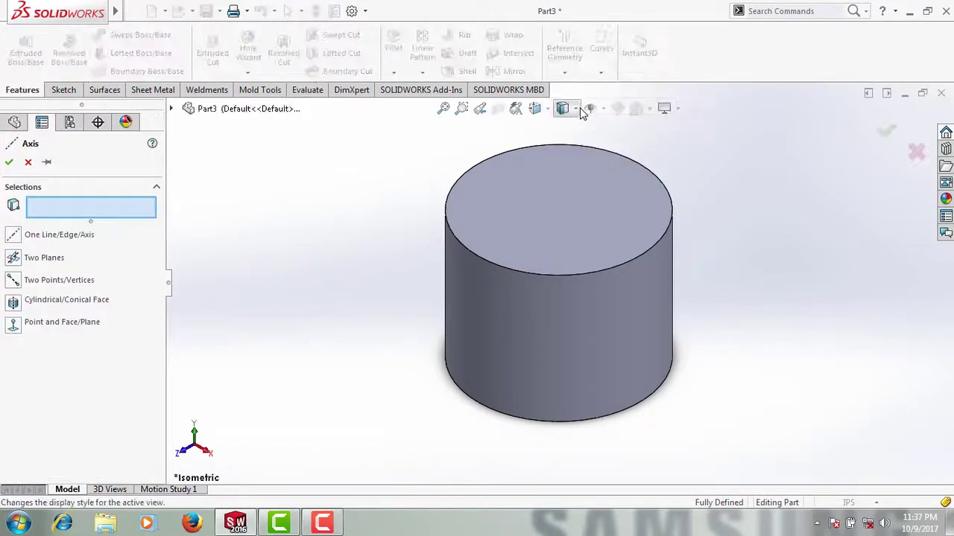
left_click(606, 309)
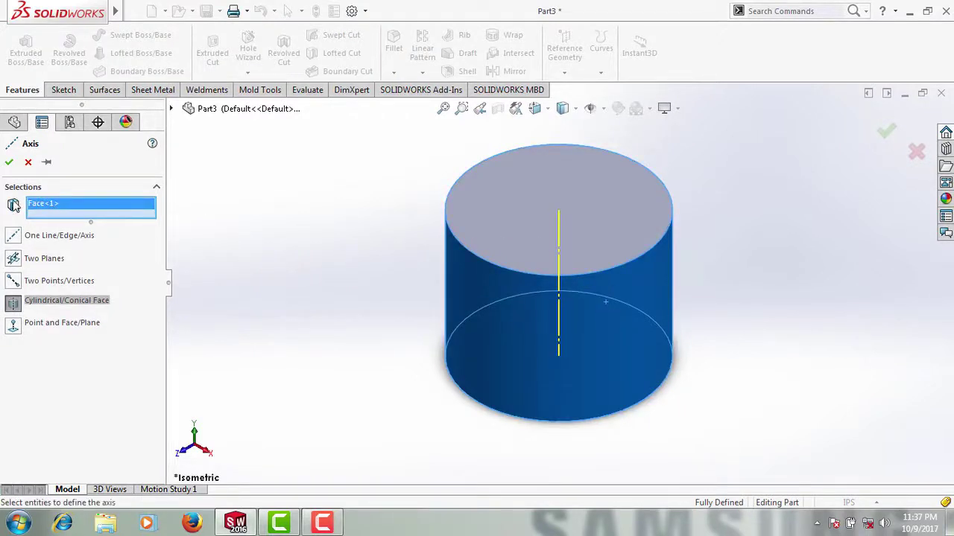
left_click(9, 162)
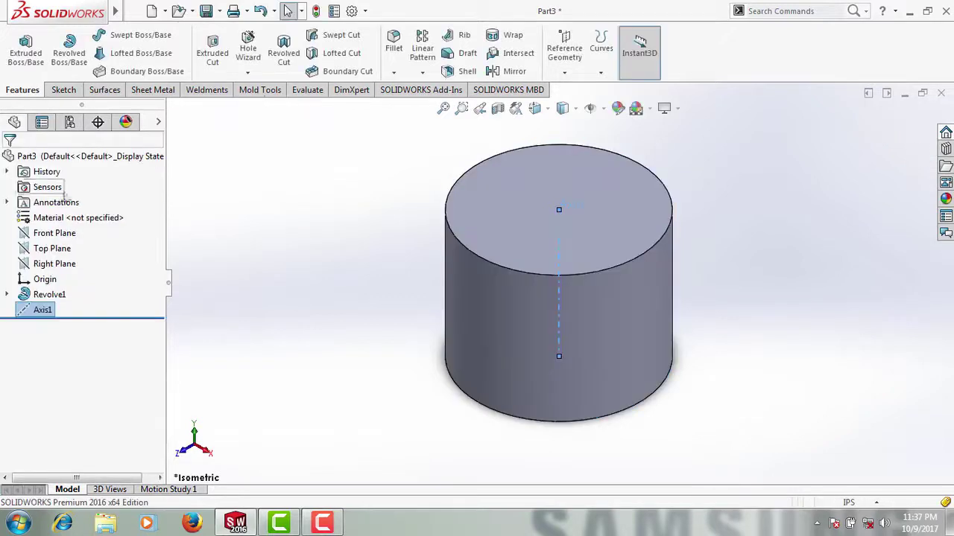
left_click(302, 267)
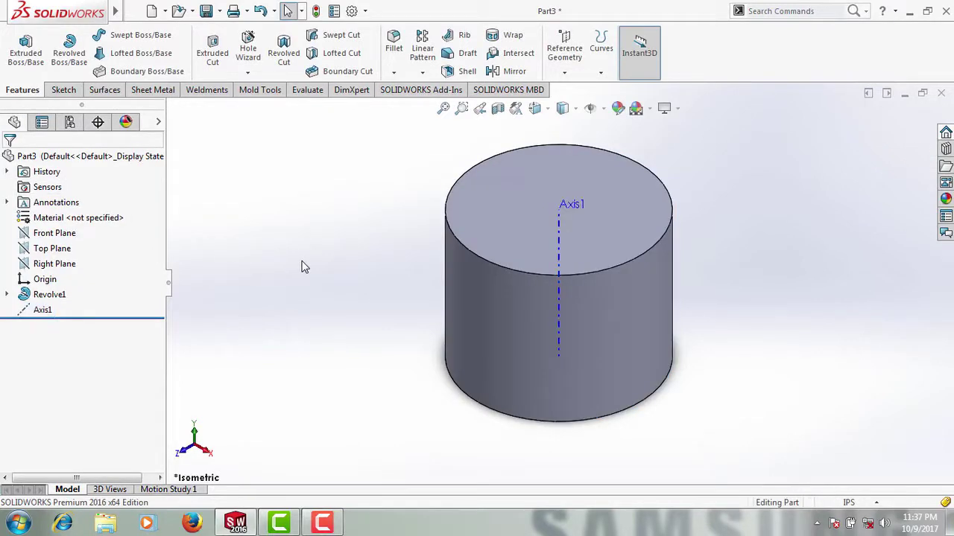
Start a new sketch on the Right Plane and view it normal to the screen
left_click(55, 264)
left_click(65, 244)
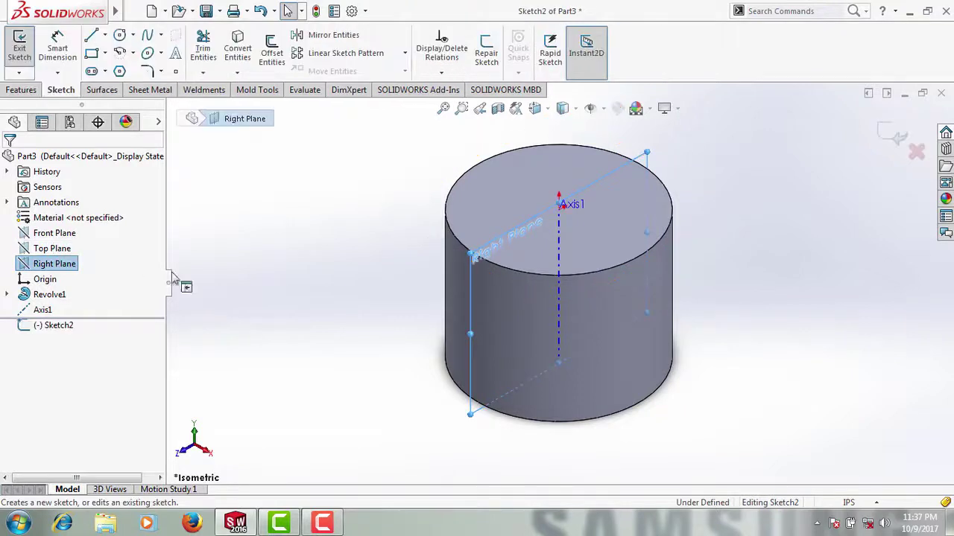
left_click(281, 305)
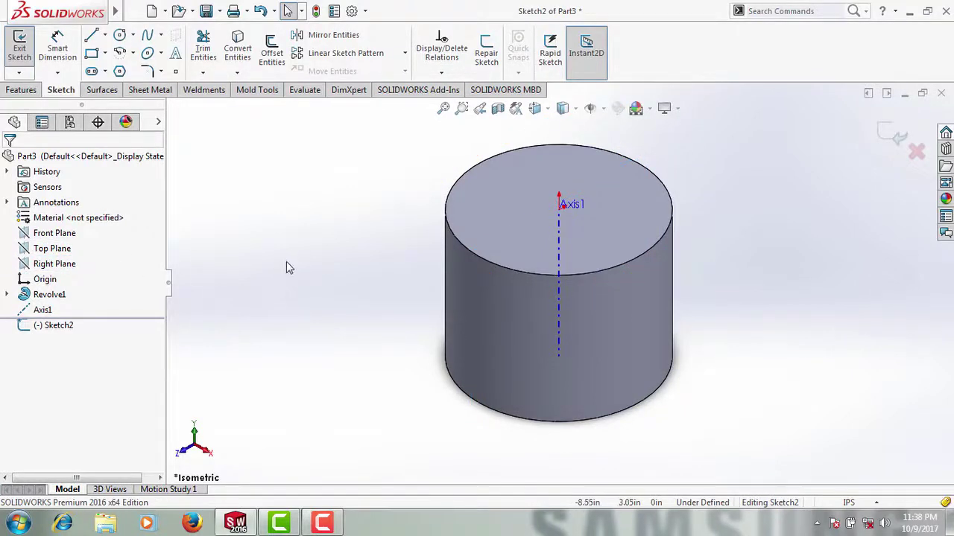
key("ctrl+8")
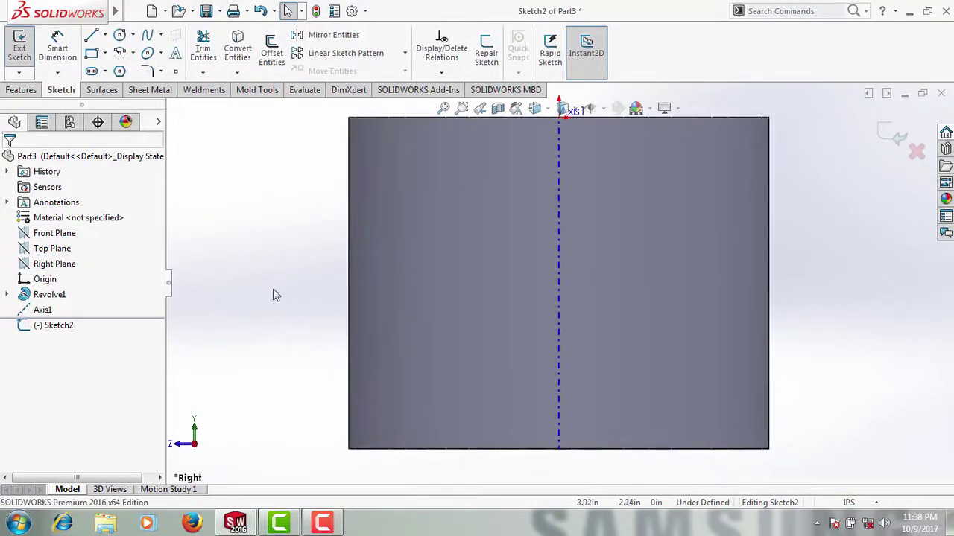
Draw a small rectangle at the cylinder's upper outer edge
left_click(95, 55)
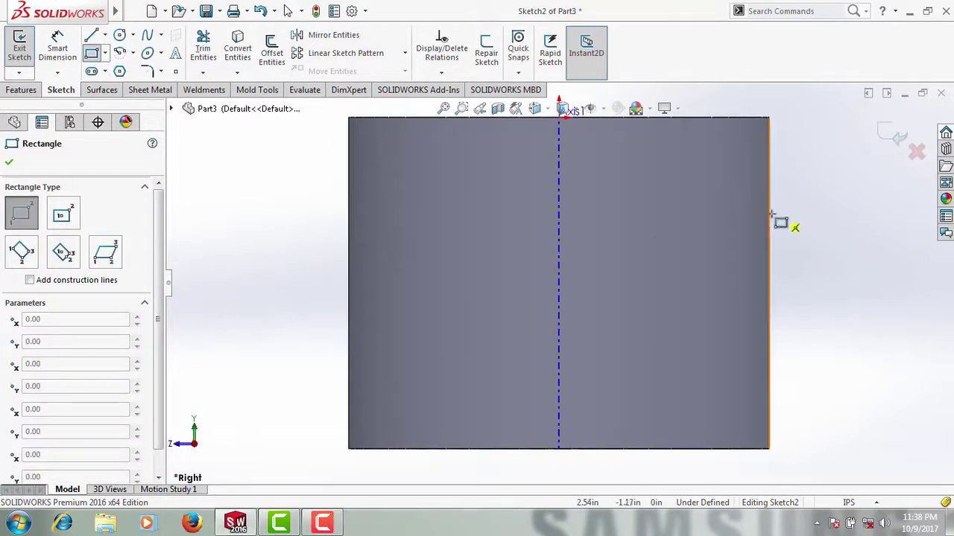
left_click(768, 134)
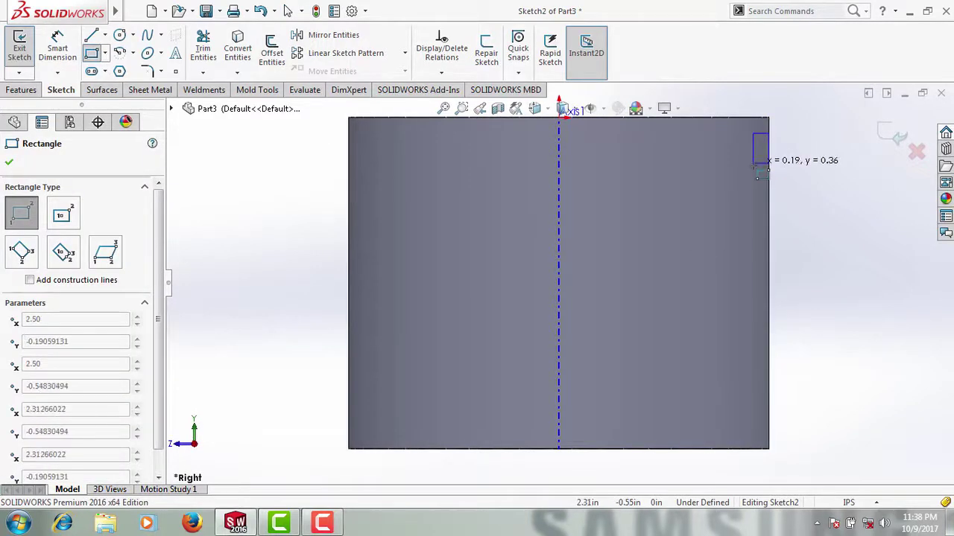
left_click(753, 167)
Dimension the rectangle's top line 0.30 in below the part's top edge
right_click_drag(818, 350, 817, 214)
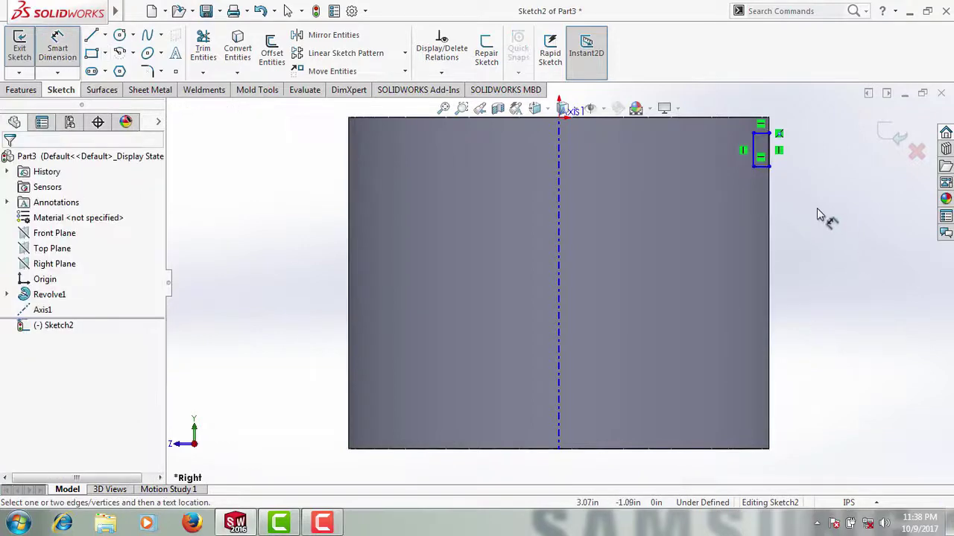
scroll(780, 136, "down", 2)
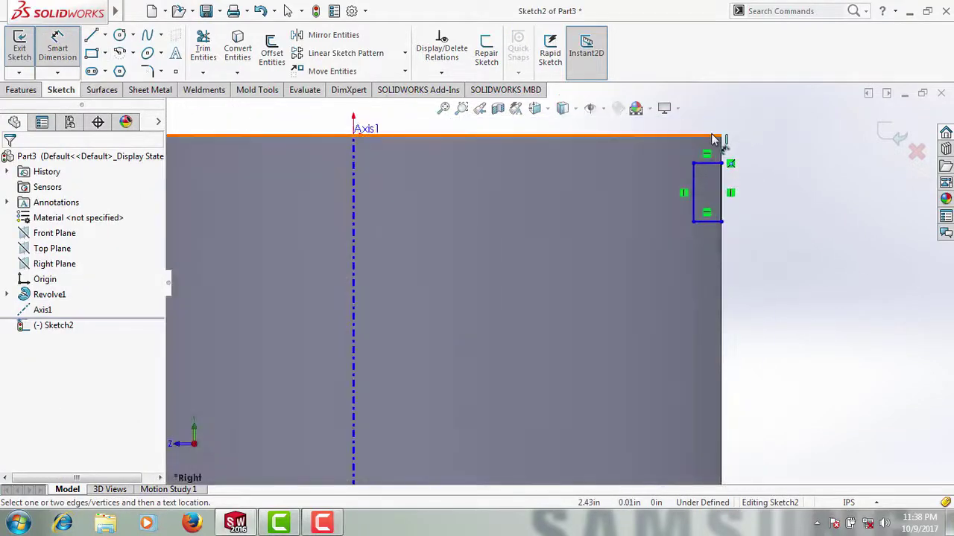
left_click(719, 135)
left_click(714, 163)
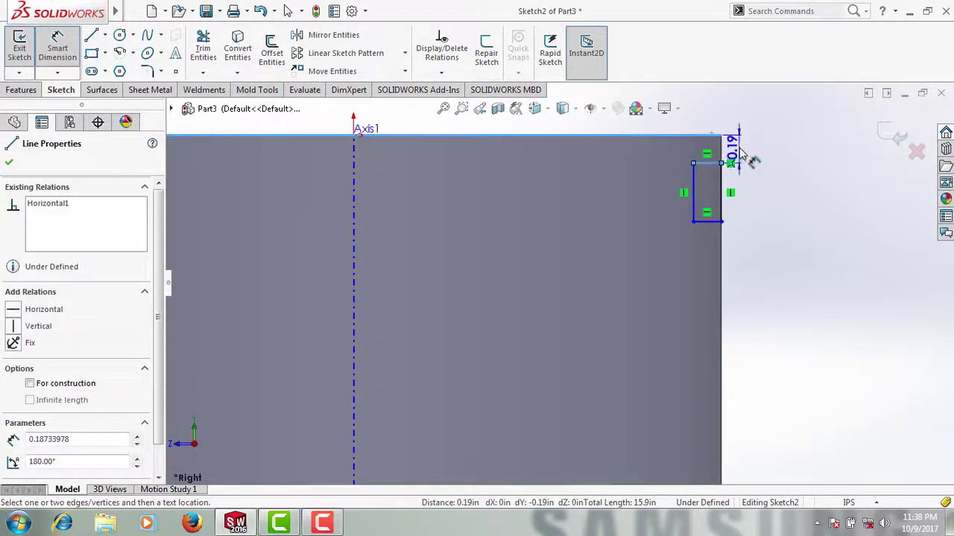
left_click(734, 152)
type("0.3")
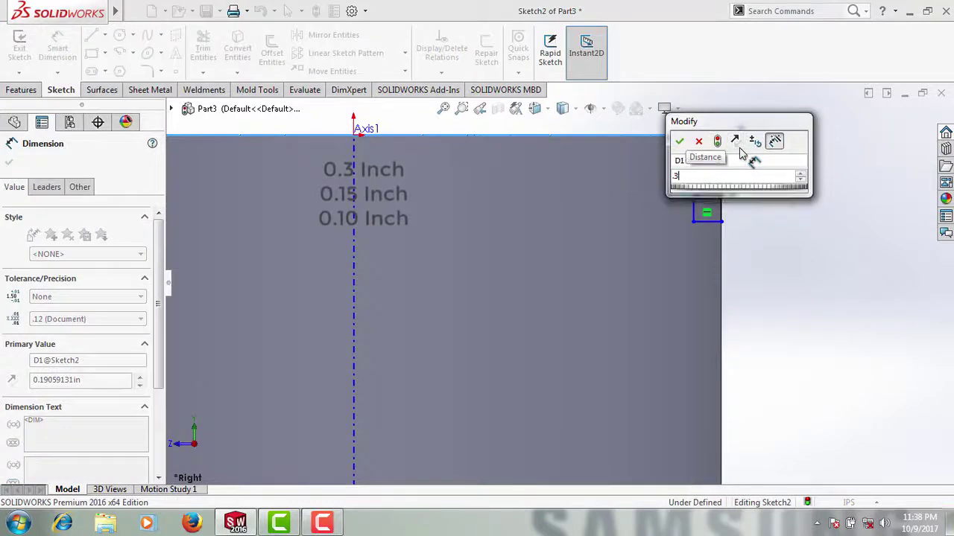
key("Return")
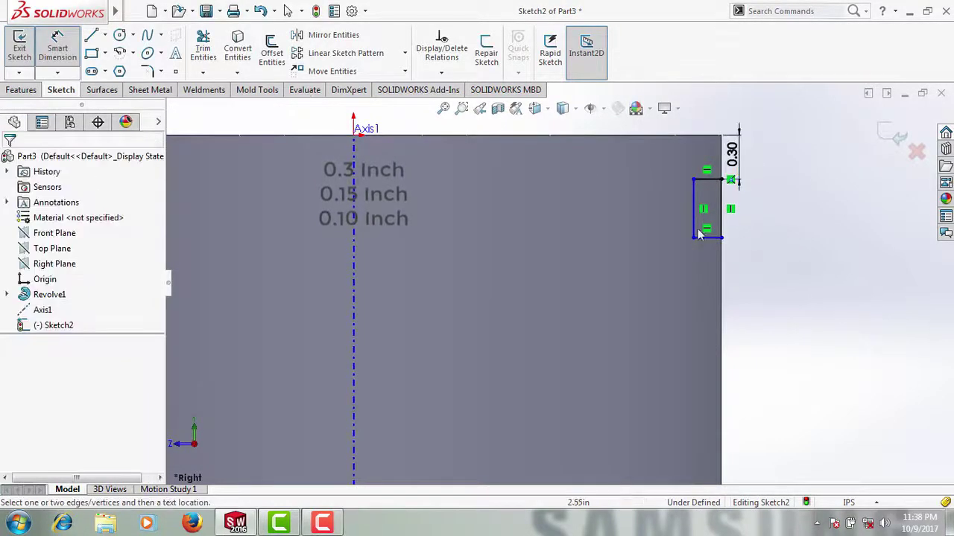
Set the groove rectangle's height to 0.15 in and depth to 0.10 in, then fit the view
left_click(692, 228)
left_click(673, 231)
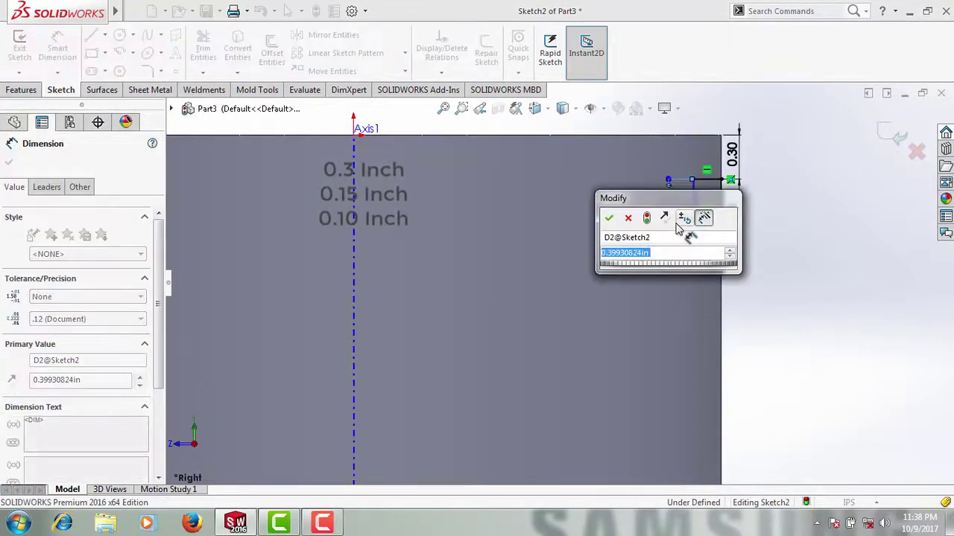
type(".15")
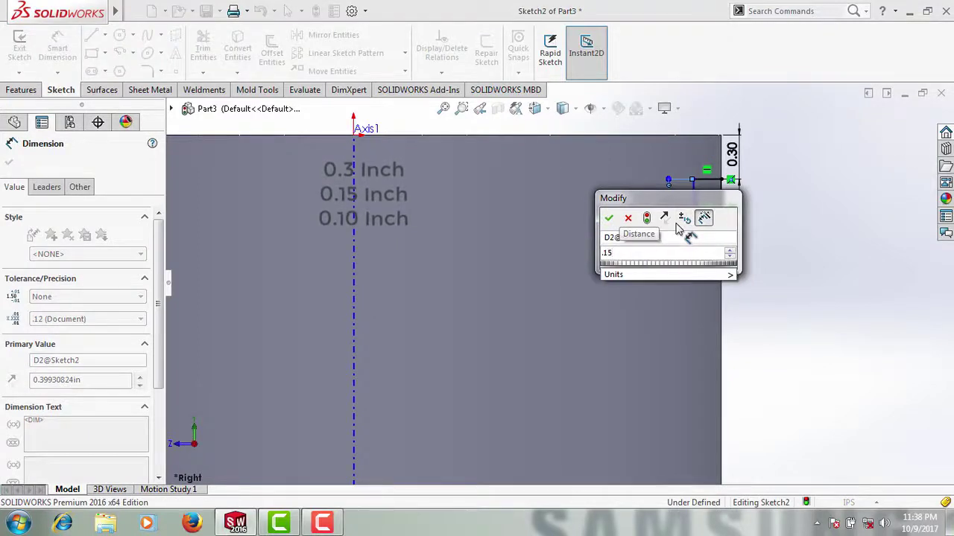
key("Return")
left_click(745, 248)
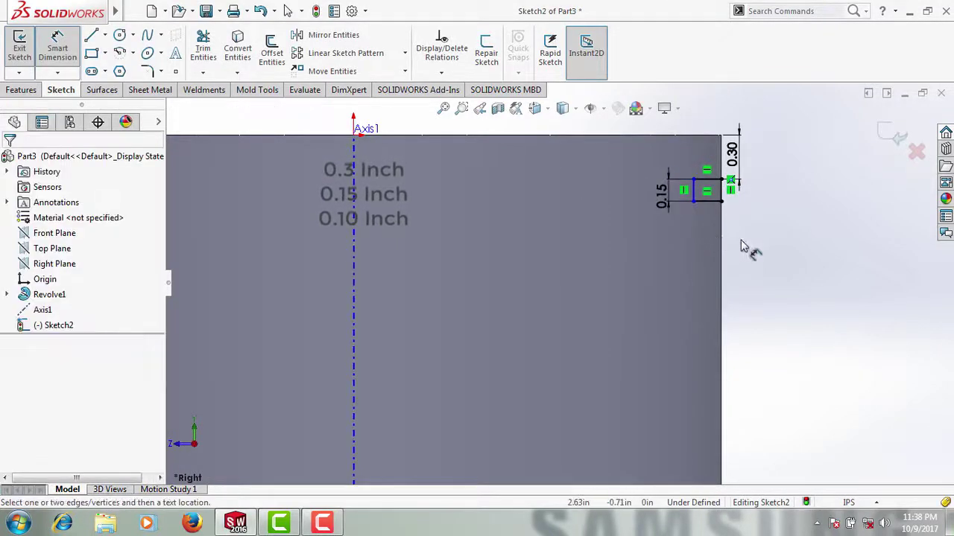
left_click(711, 201)
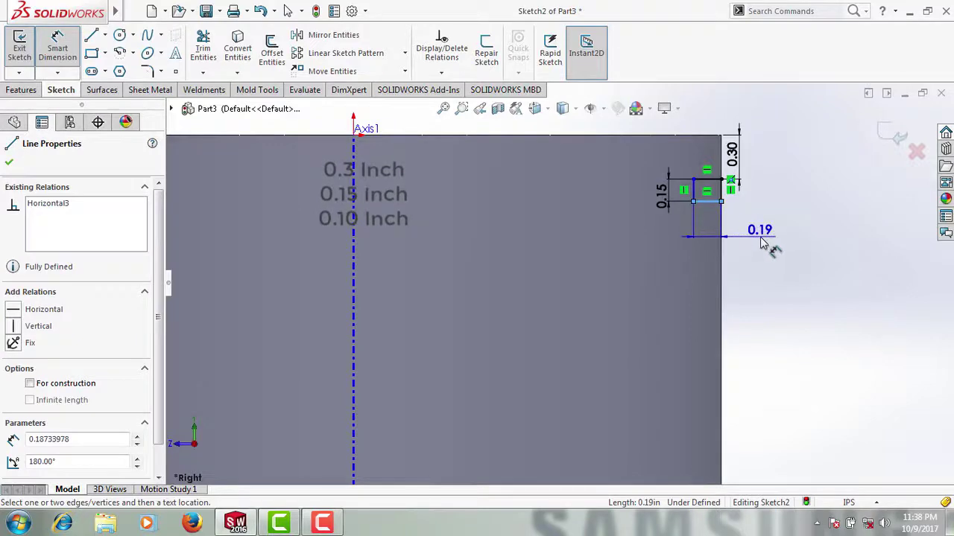
left_click(761, 242)
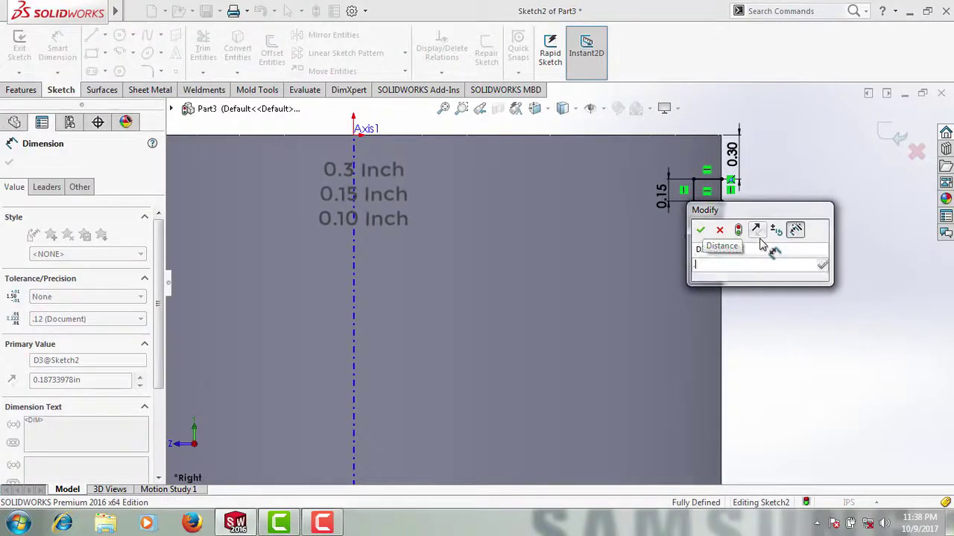
type("0.1")
key("Return")
left_click(790, 283)
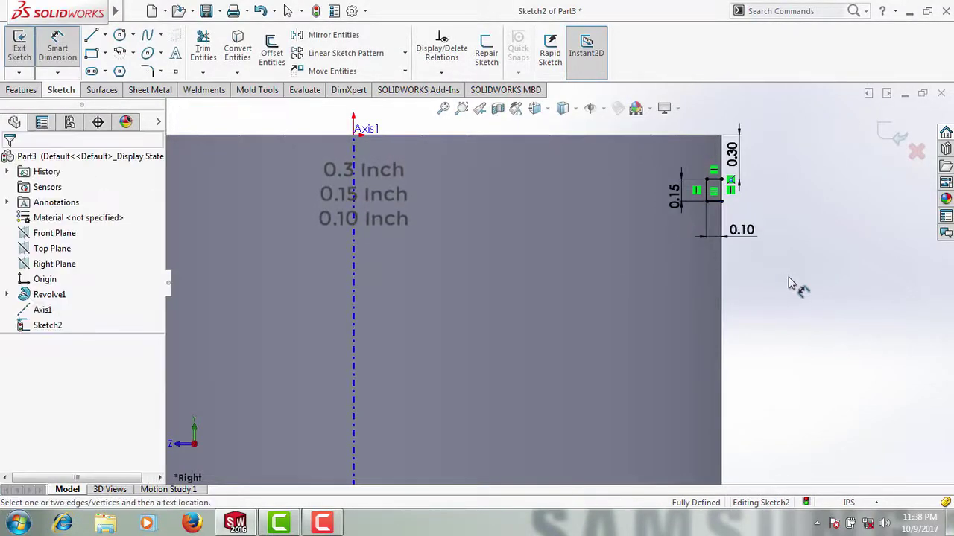
key("z")
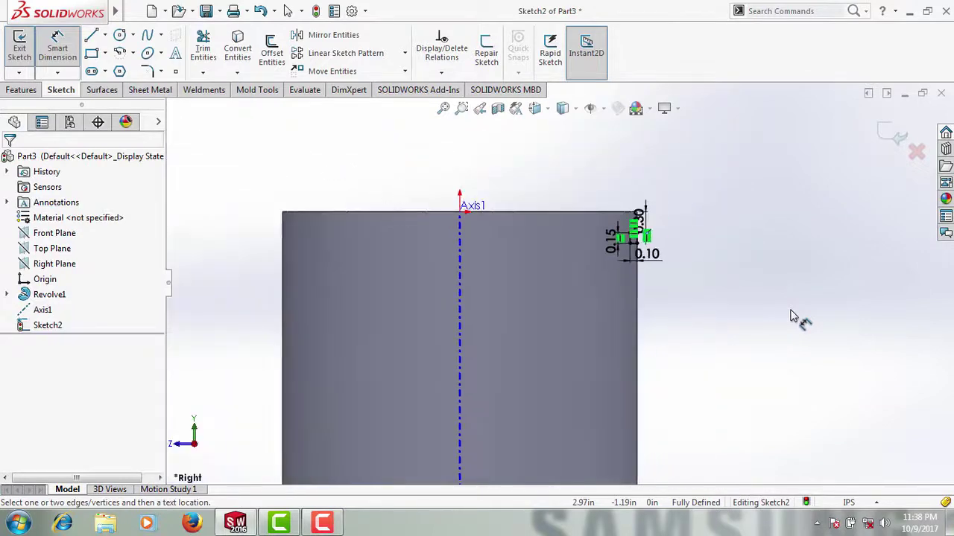
Revolved-cut the groove sketch 360° around Axis1 and return to isometric view
left_click(21, 90)
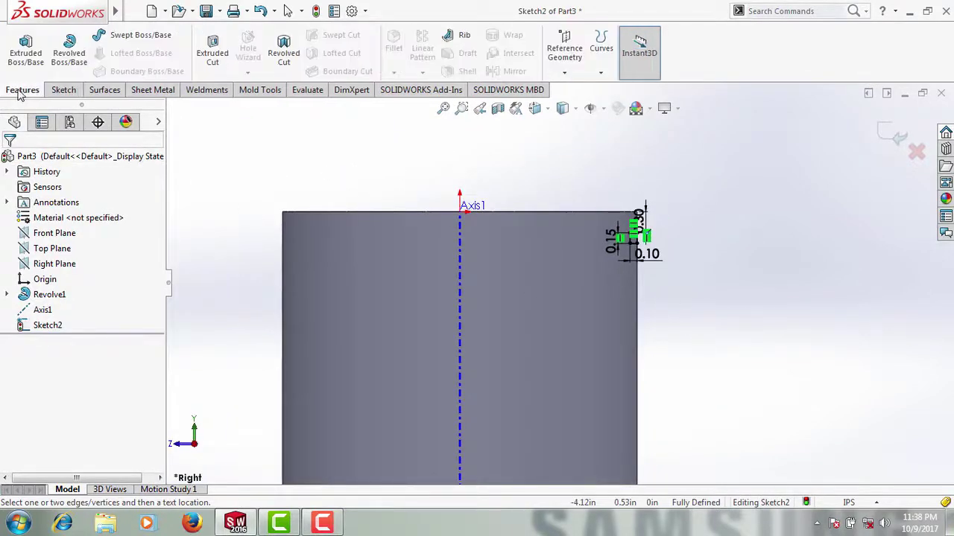
left_click(282, 65)
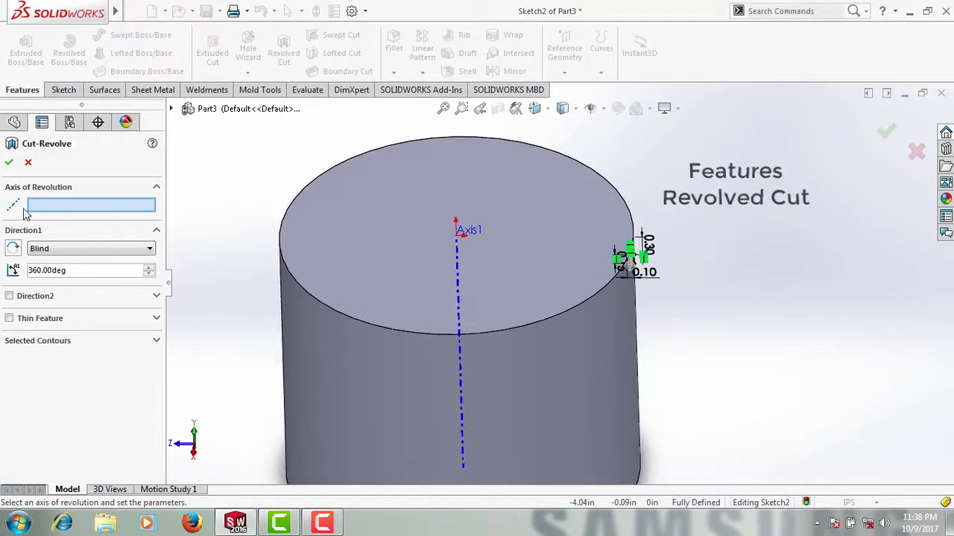
left_click(458, 273)
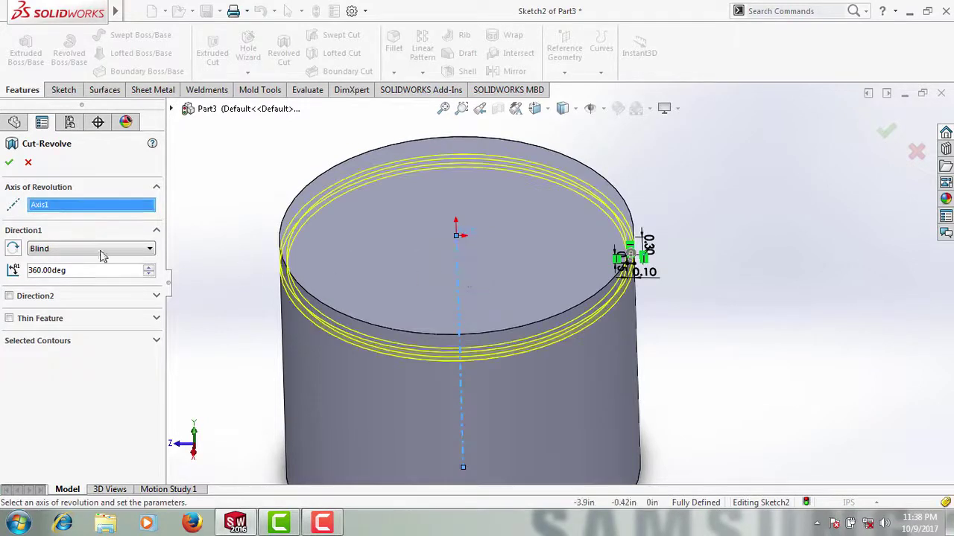
left_click(10, 164)
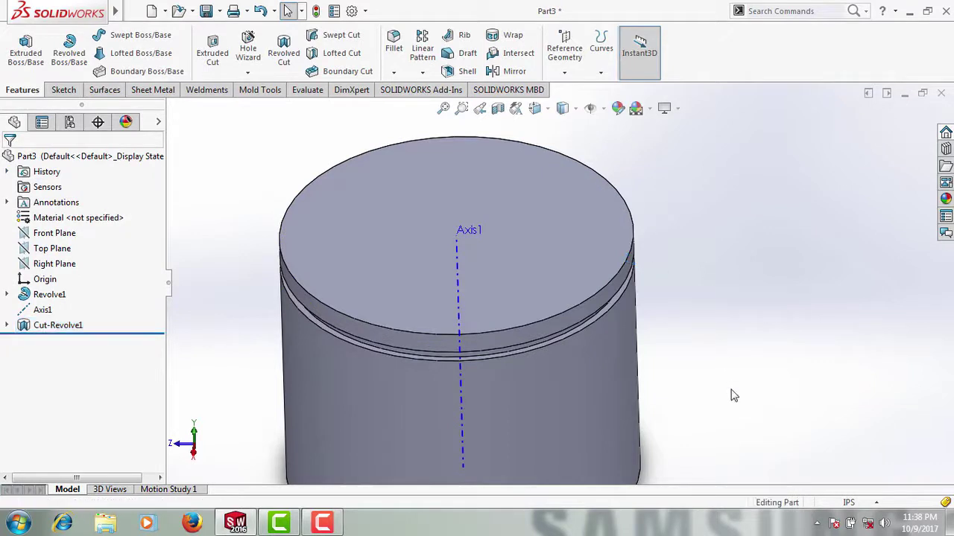
key("ctrl+7")
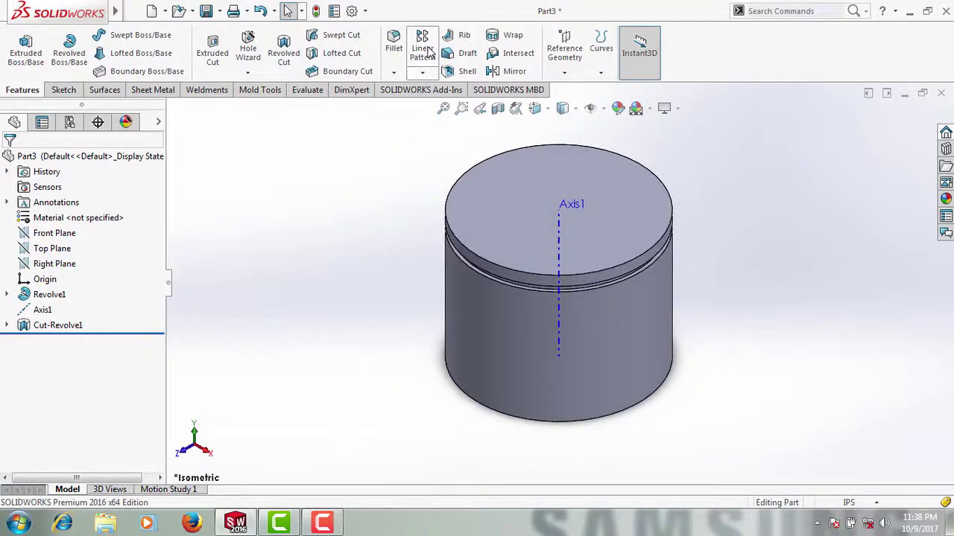
Linear-pattern Cut-Revolve1 along the bottom circular edge: 3 instances at 0.30 in spacing
left_click(422, 50)
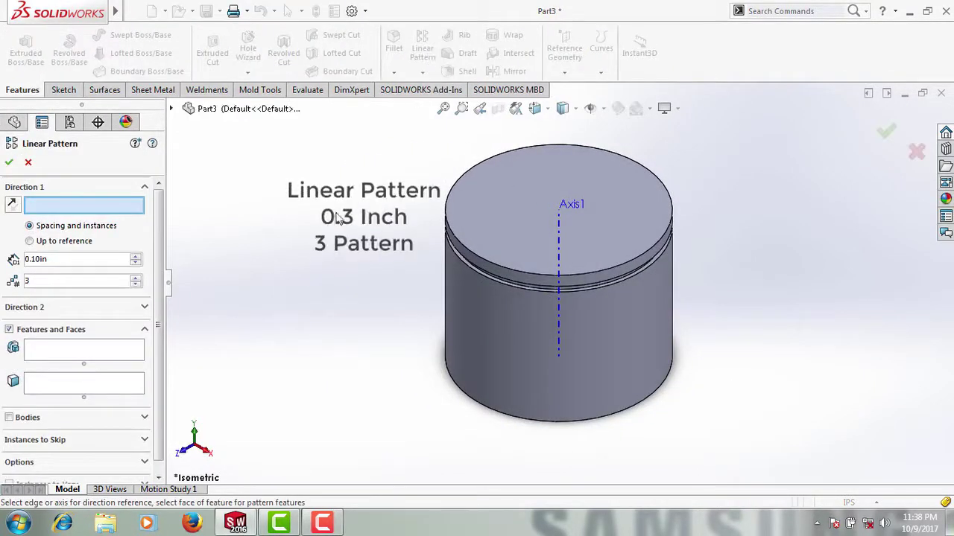
left_click(80, 259)
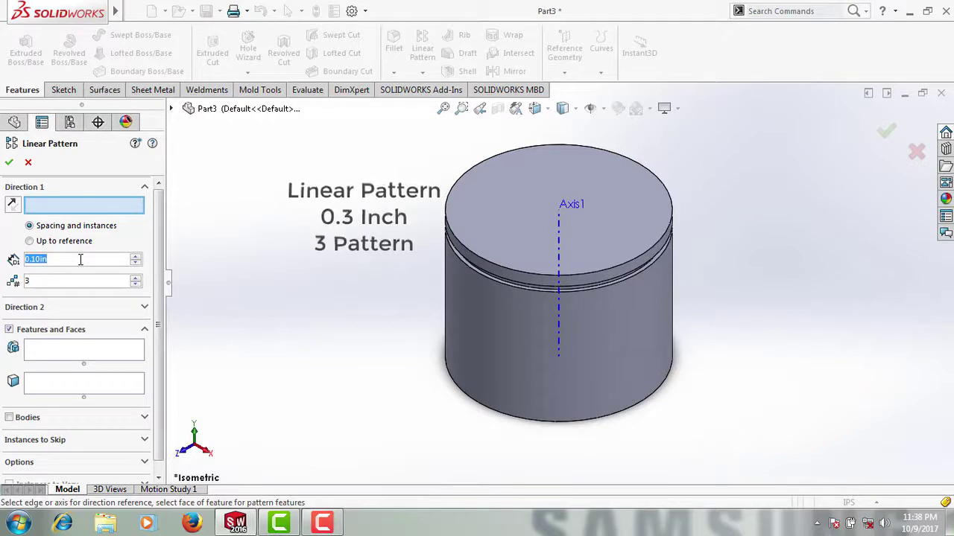
type(".3")
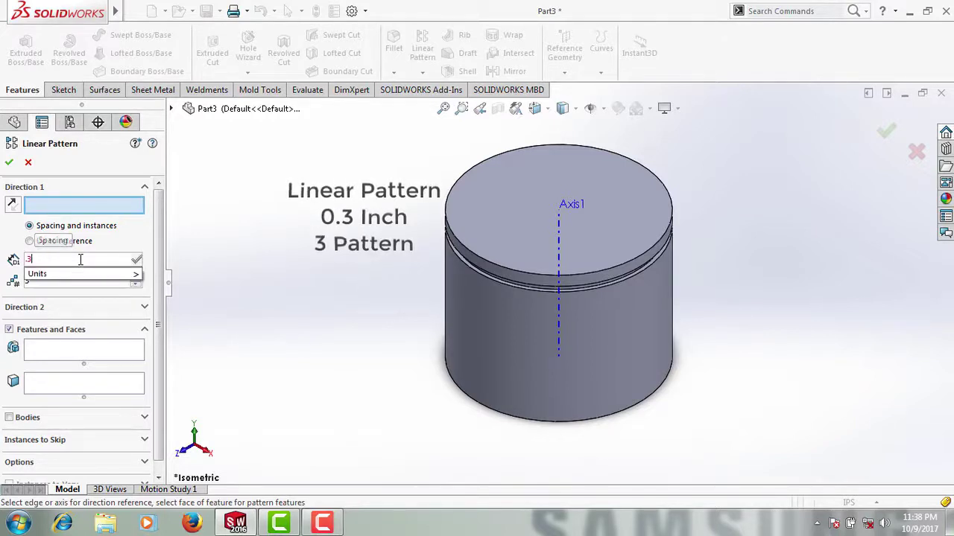
key("Return")
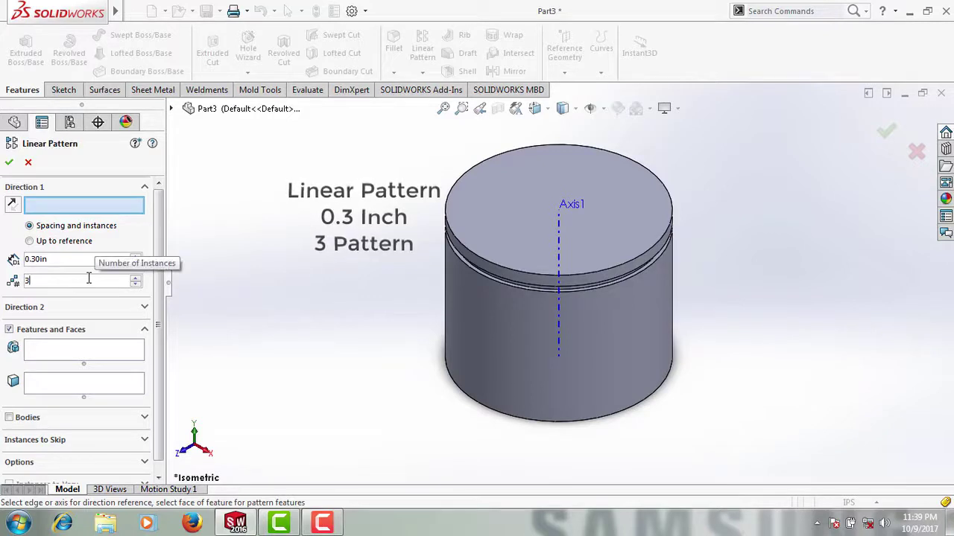
key("Return")
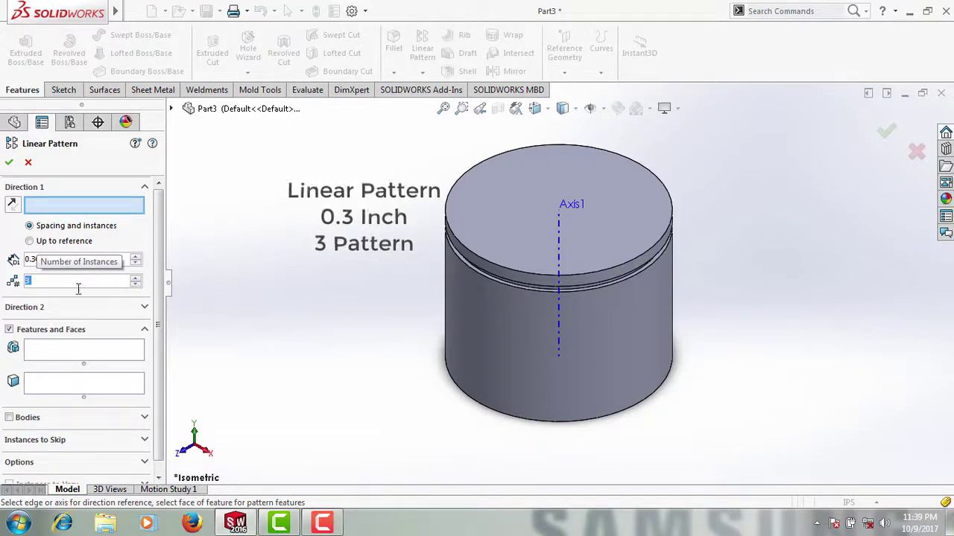
left_click(101, 351)
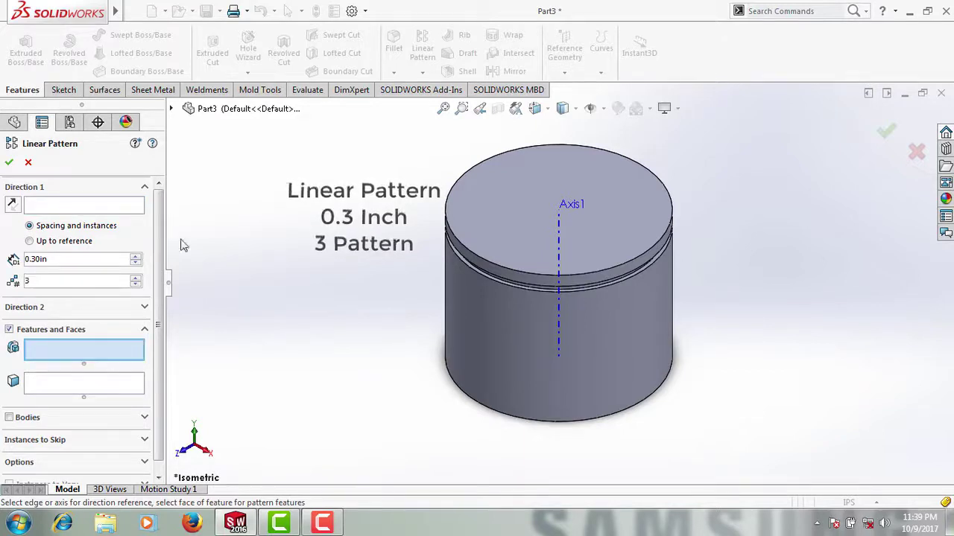
left_click(175, 111)
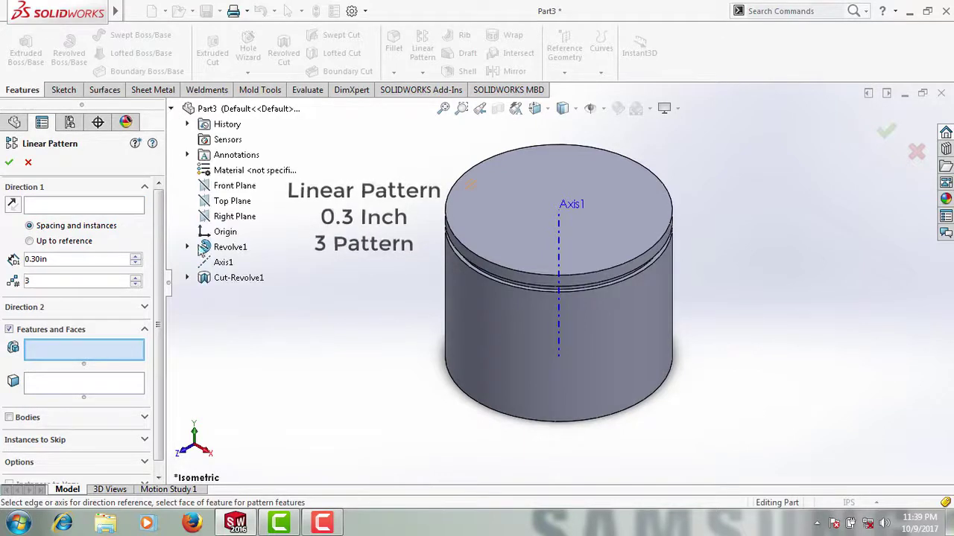
left_click(230, 281)
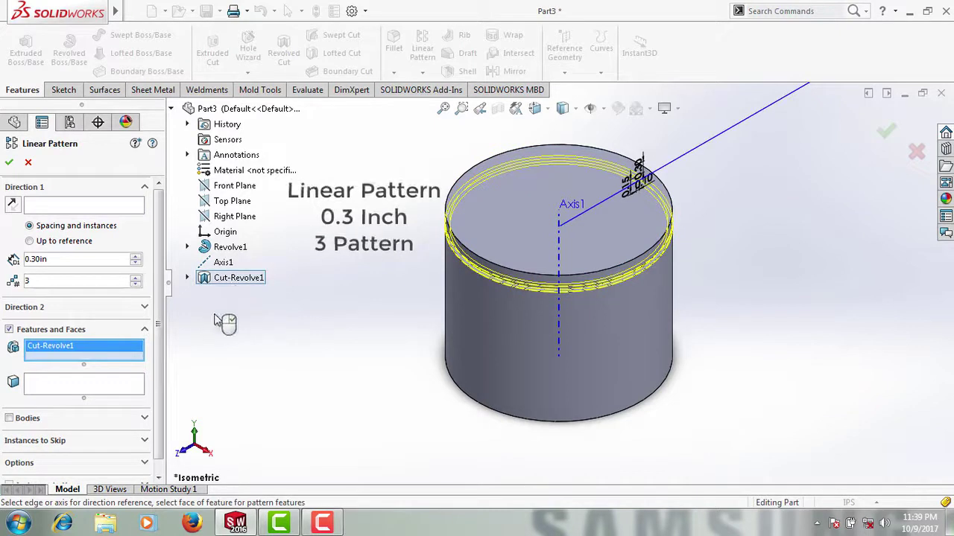
left_click(78, 209)
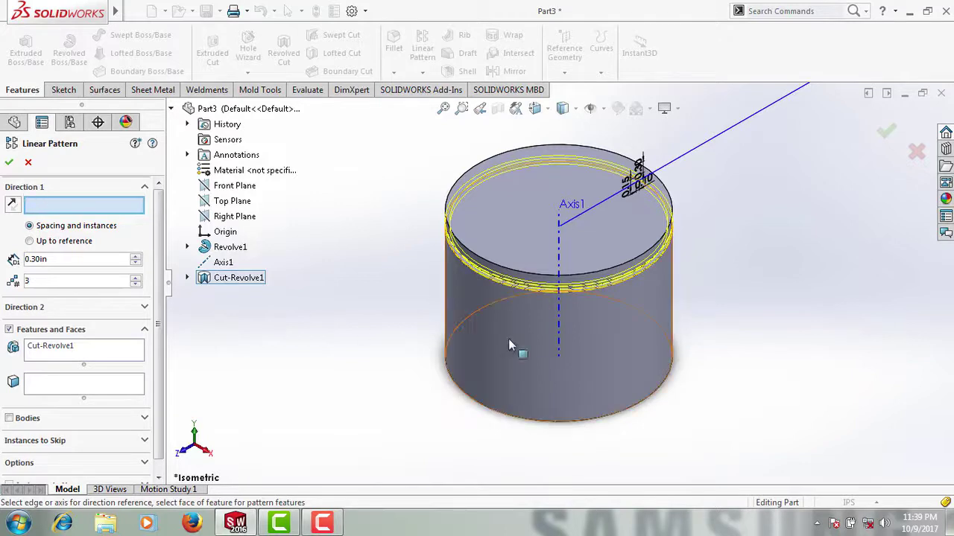
left_click(543, 423)
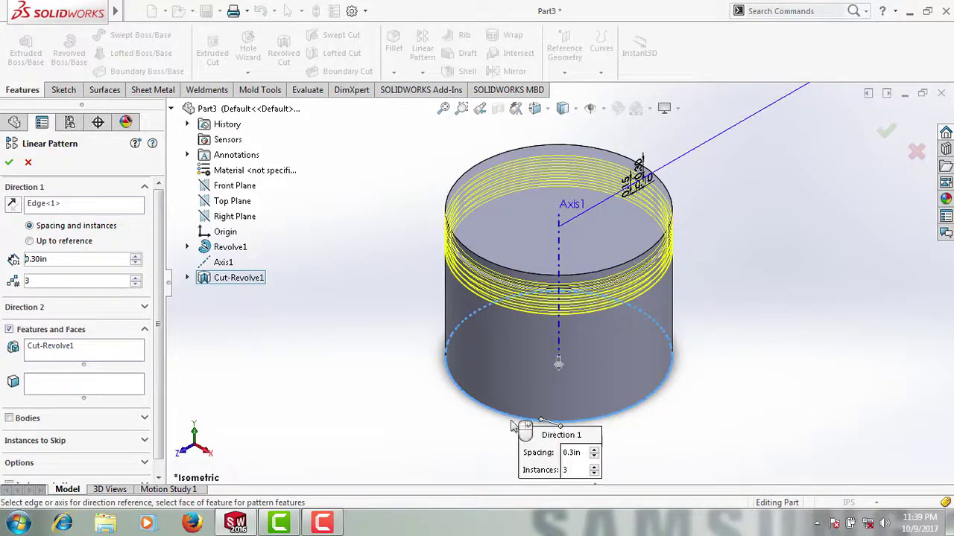
left_click(9, 164)
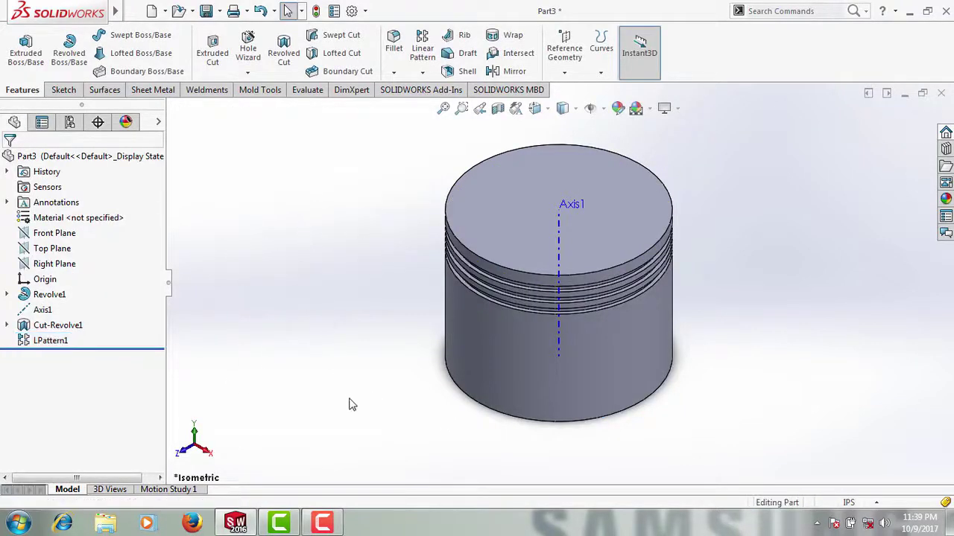
Start a new sketch on the Right Plane, facing it
mouse_move(347, 374)
middle_mouse_down()
mouse_move(360, 296)
mouse_move(405, 266)
mouse_move(409, 303)
mouse_move(375, 326)
mouse_move(296, 241)
middle_mouse_up()
key("ctrl+7")
left_click(69, 266)
left_click(76, 248)
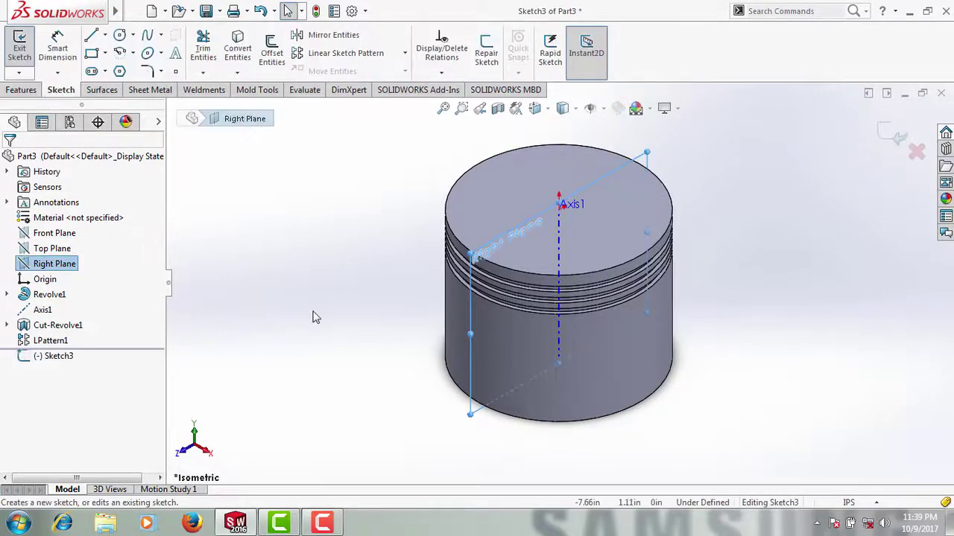
right_click_drag(315, 316, 323, 320)
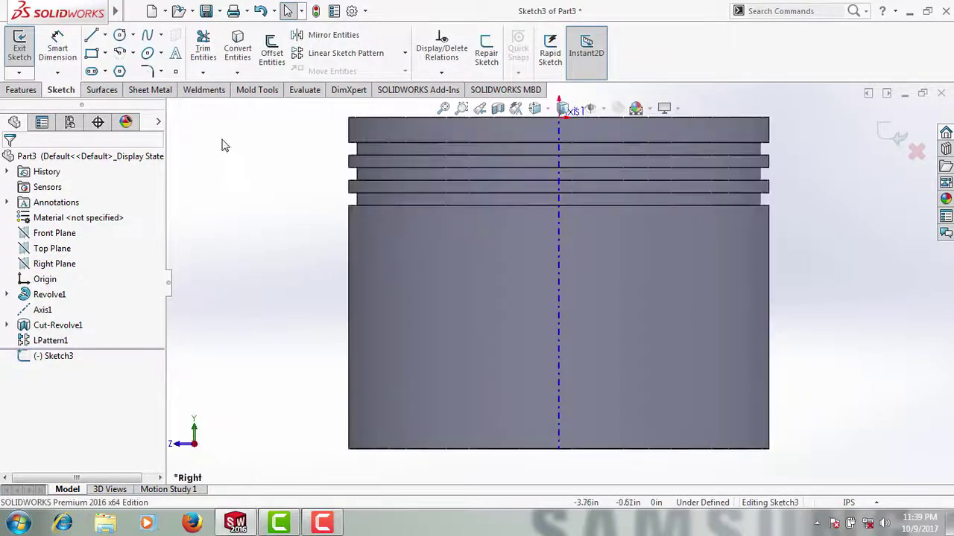
Draw a centre rectangle on the axis reaching the piston's bottom edge
left_click(105, 53)
left_click(115, 89)
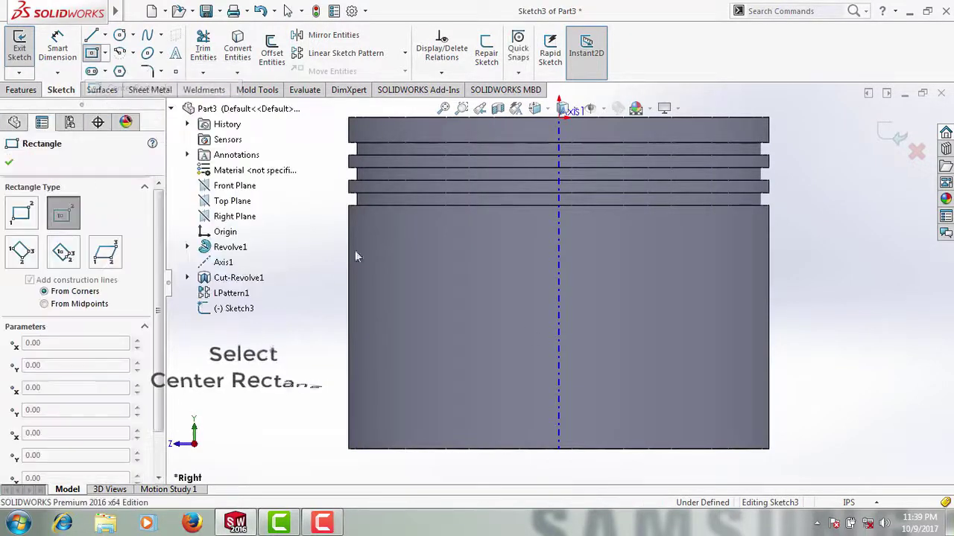
left_click(559, 351)
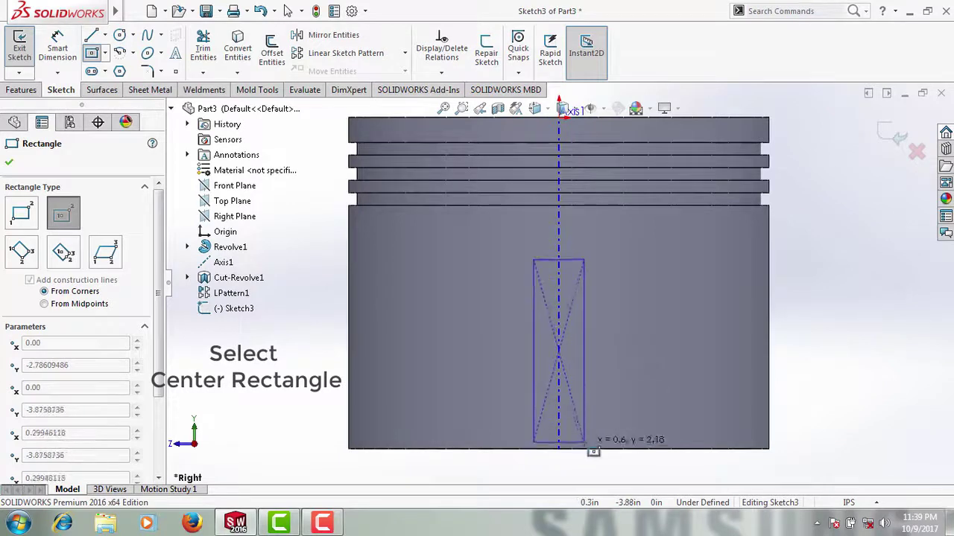
left_click(590, 448)
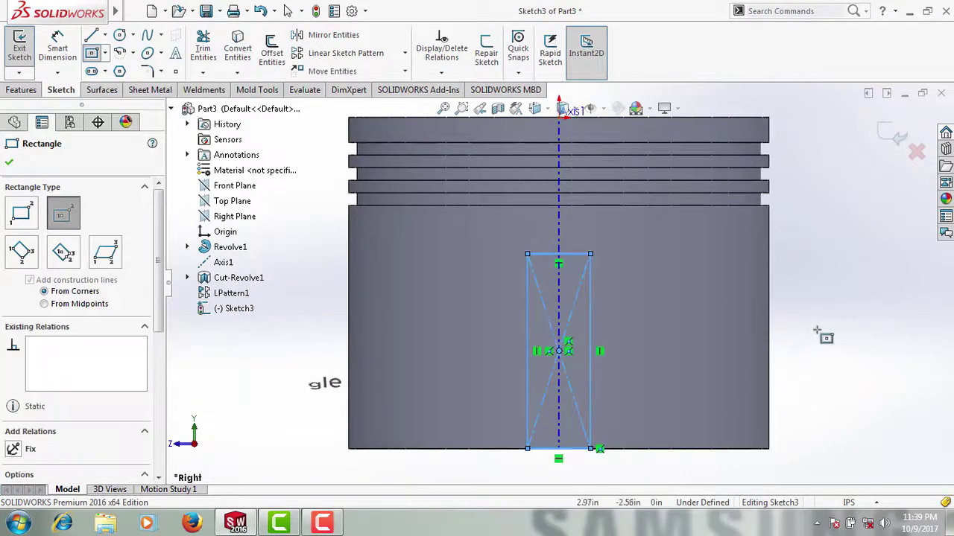
Dimension the rectangle's top line 1.50 in below the piston top
right_click_drag(833, 389, 842, 231)
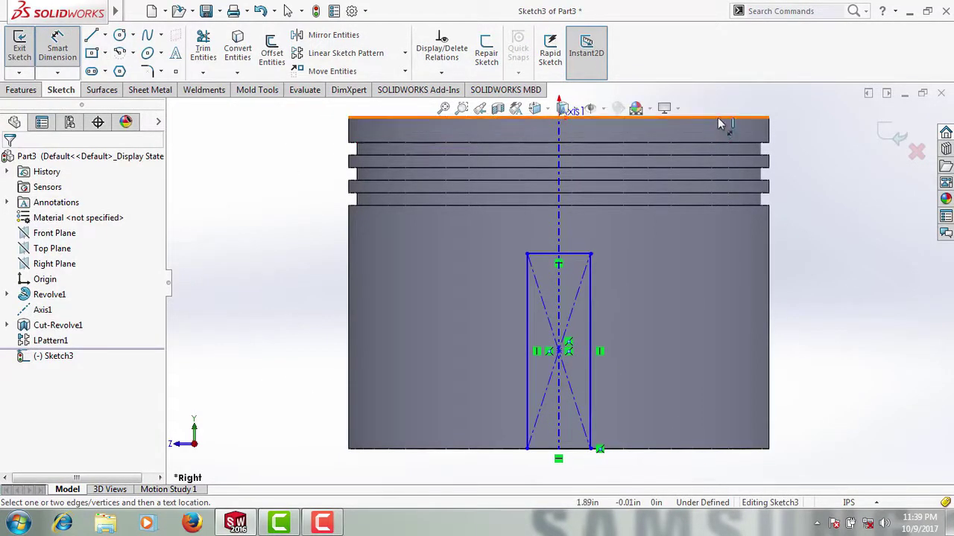
left_click(706, 141)
left_click(570, 257)
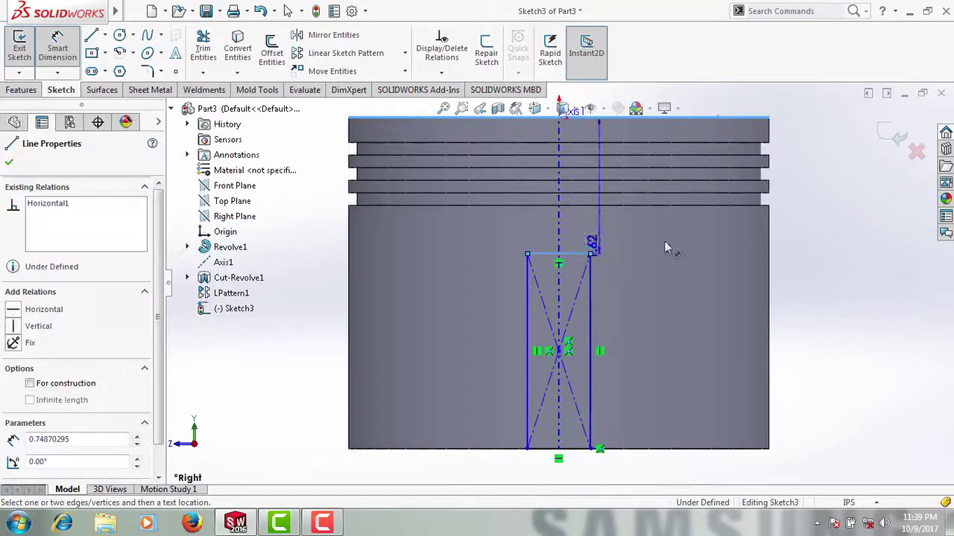
left_click(808, 202)
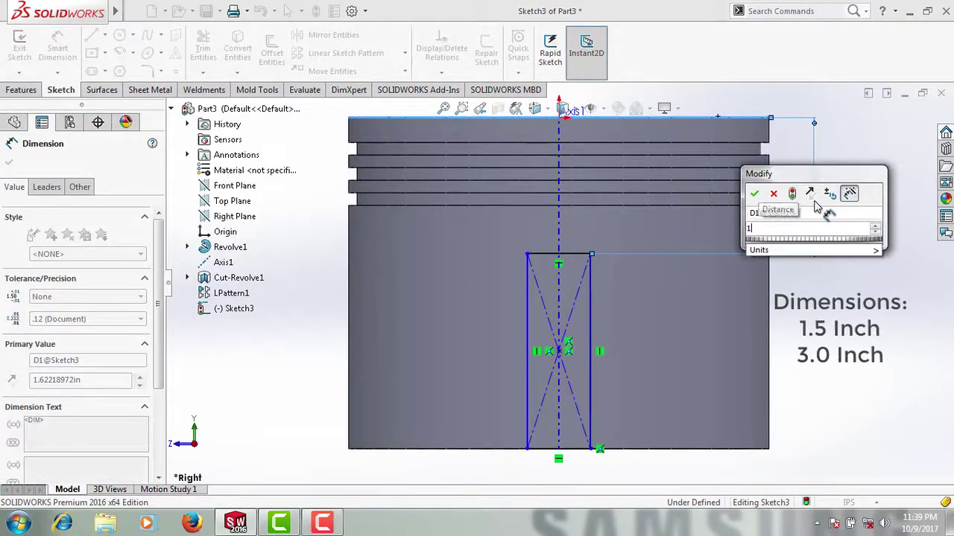
type("1.5")
key("Return")
key("Escape")
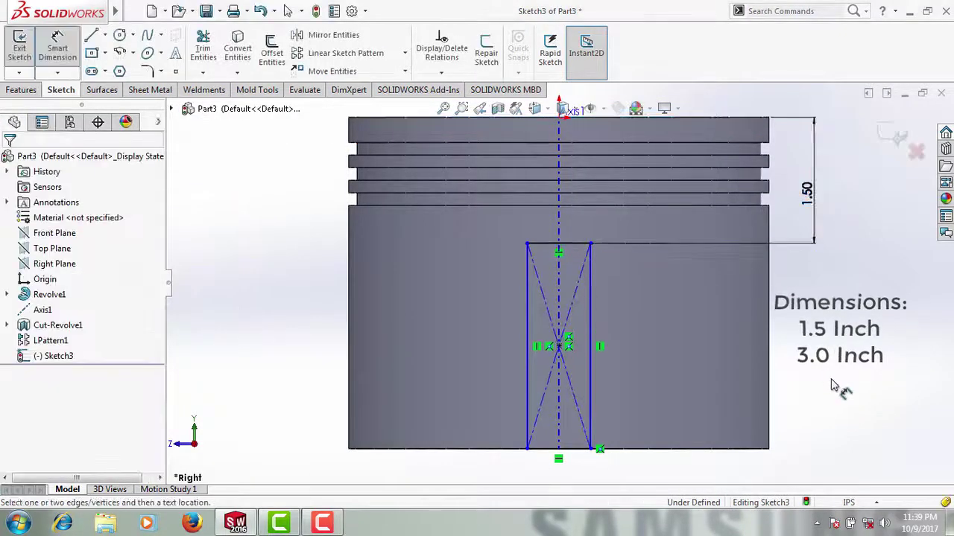
Set the rectangle's width to 3.00 in and zoom to fit the piston
left_click(581, 449)
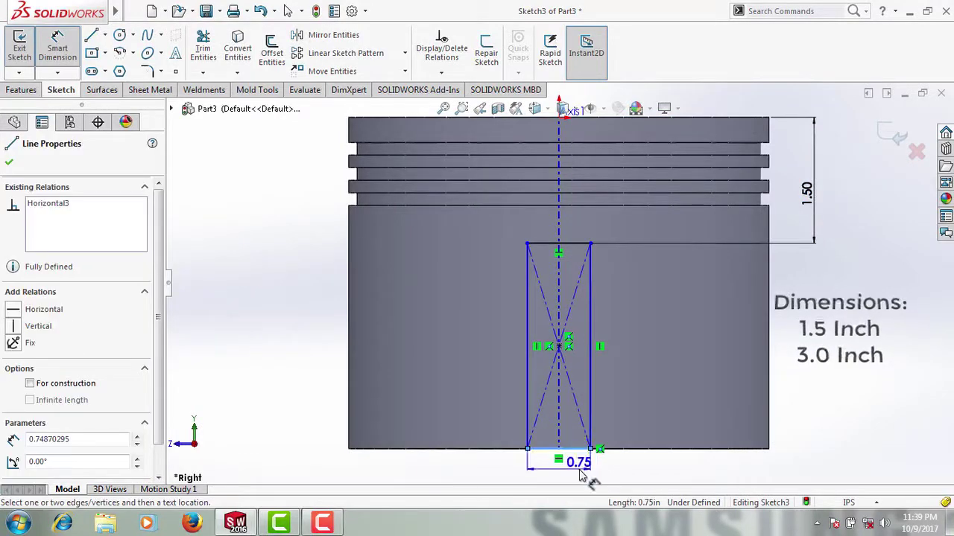
left_click(578, 469)
type("3")
key("Return")
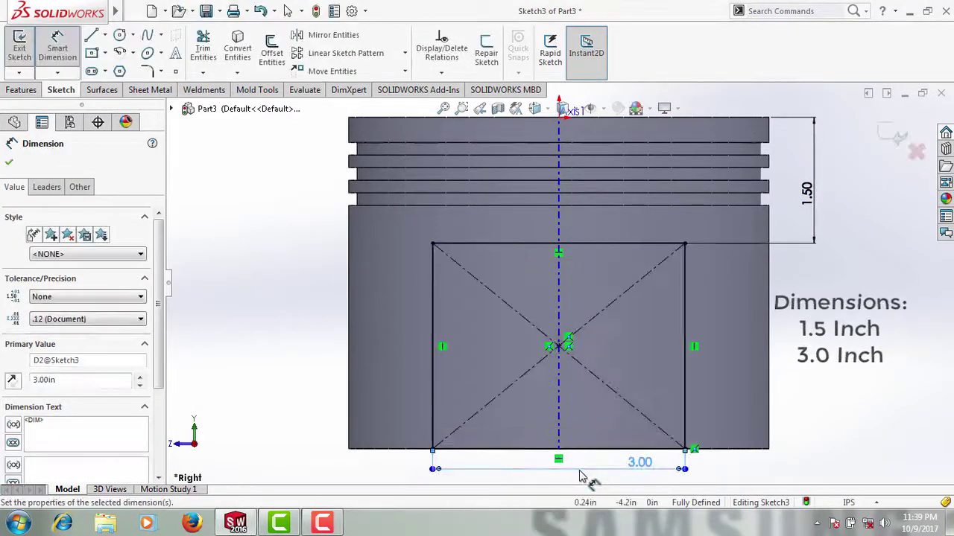
key("Escape")
key("f")
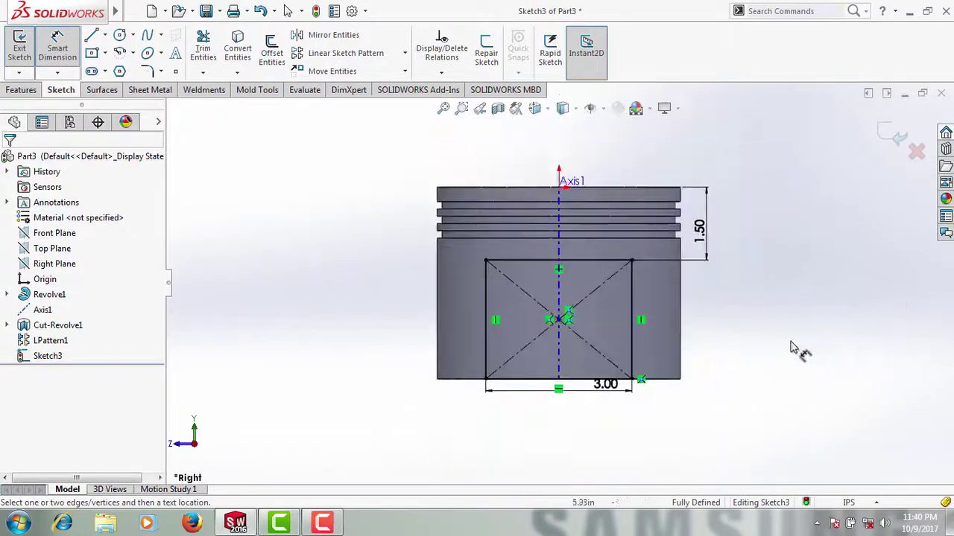
left_click(19, 91)
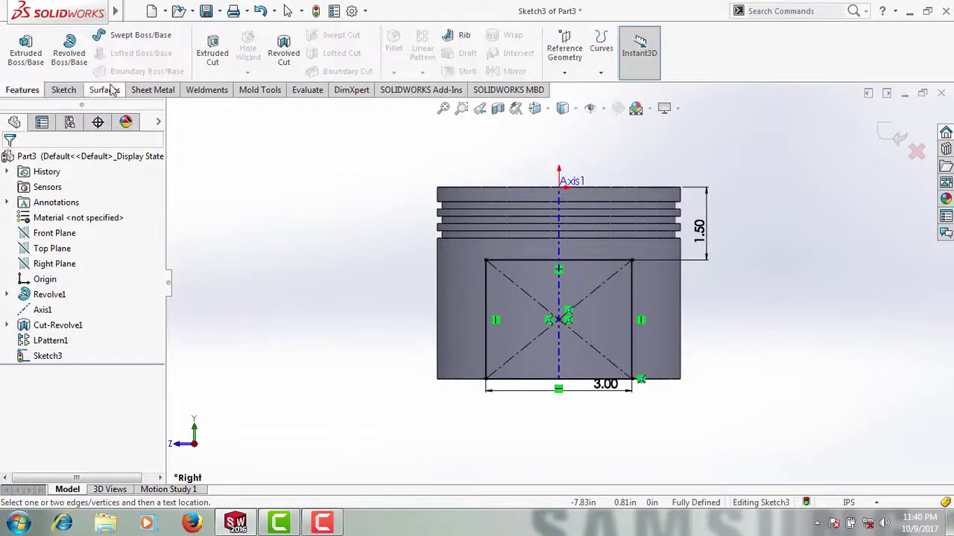
Extrude-cut the rectangle with Mid Plane end condition at 6.00 in depth
left_click(212, 54)
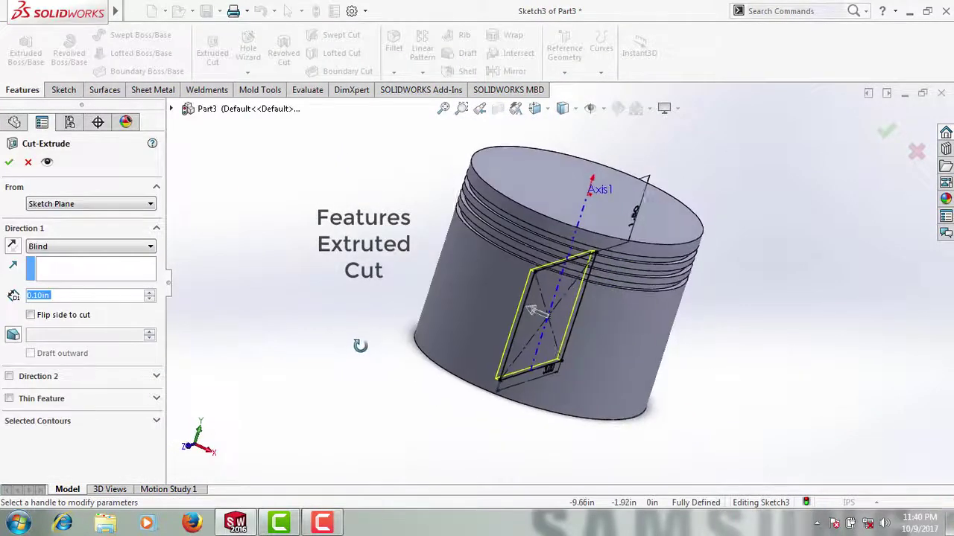
left_click(75, 250)
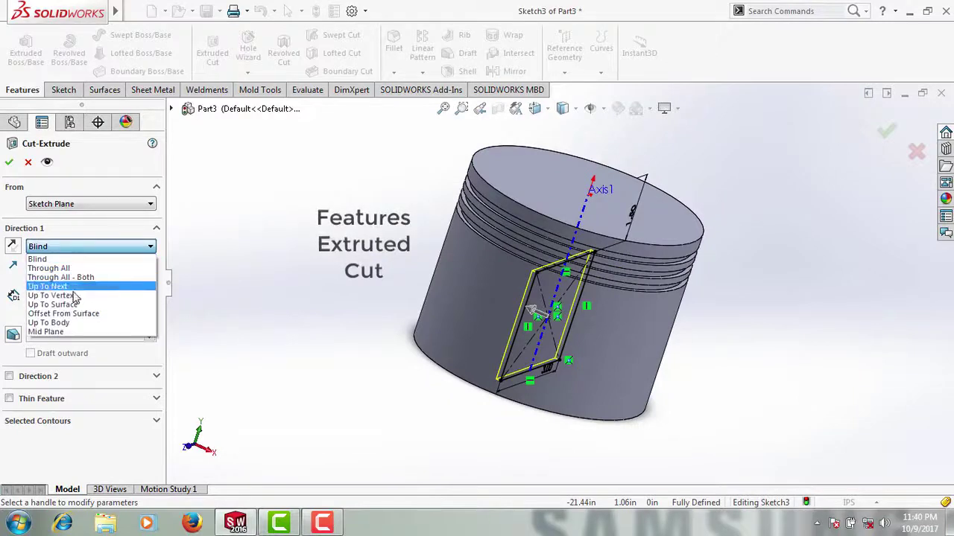
left_click(75, 333)
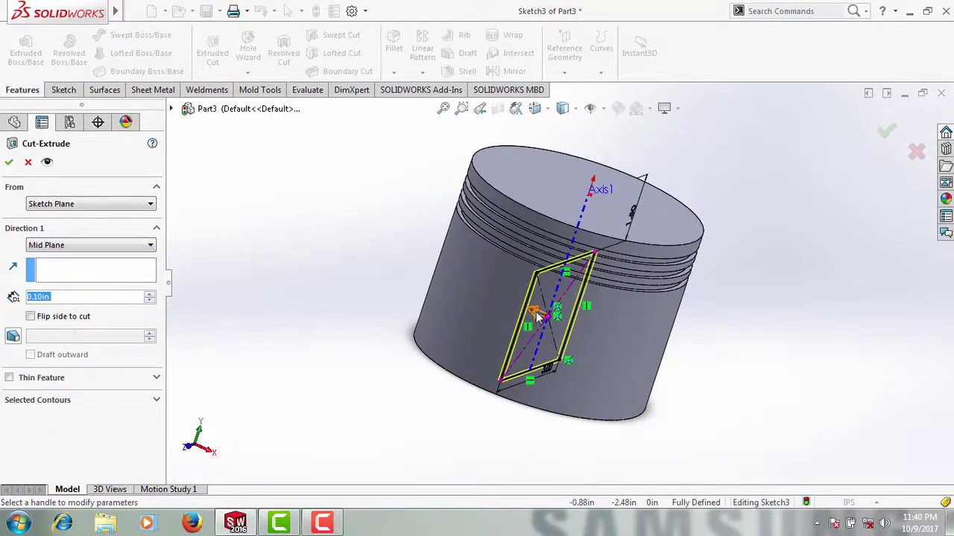
left_click(531, 317)
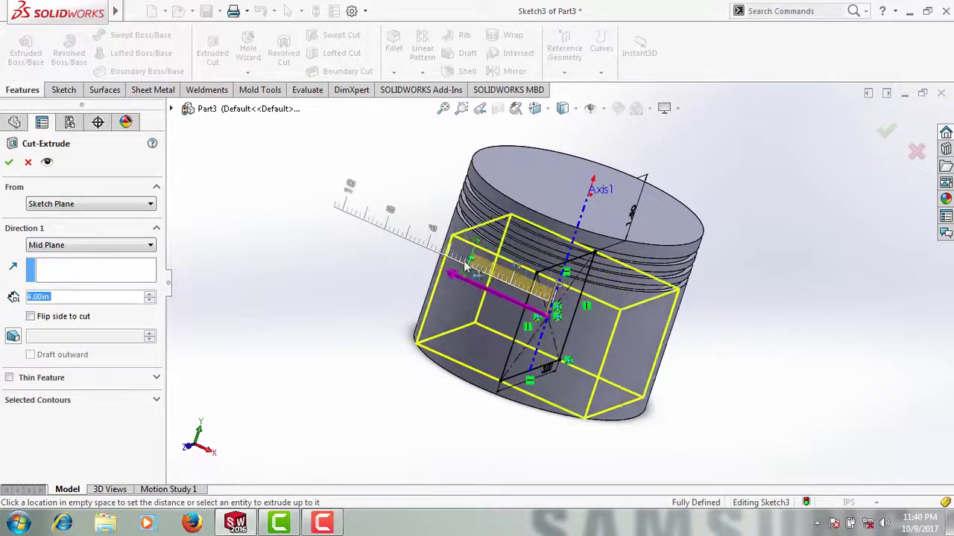
left_click(420, 238)
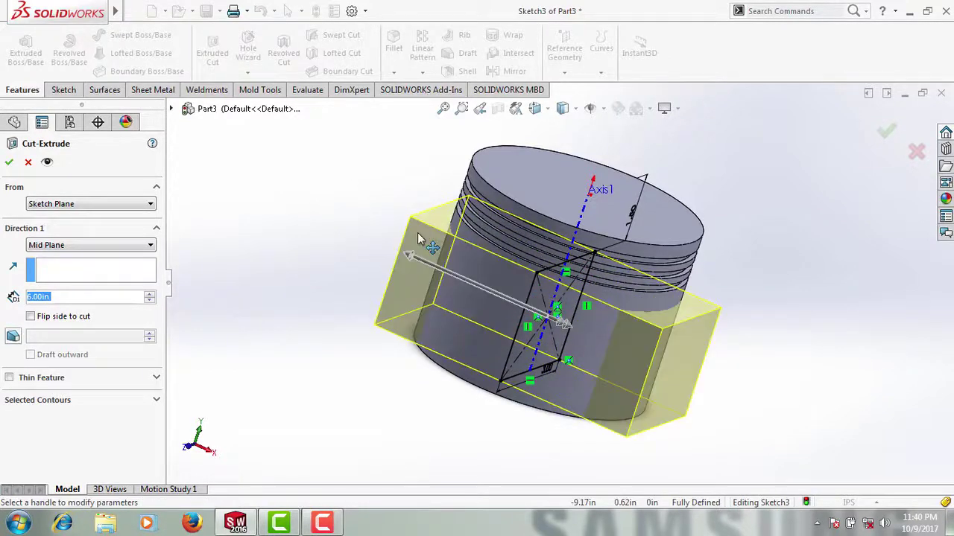
left_click(9, 163)
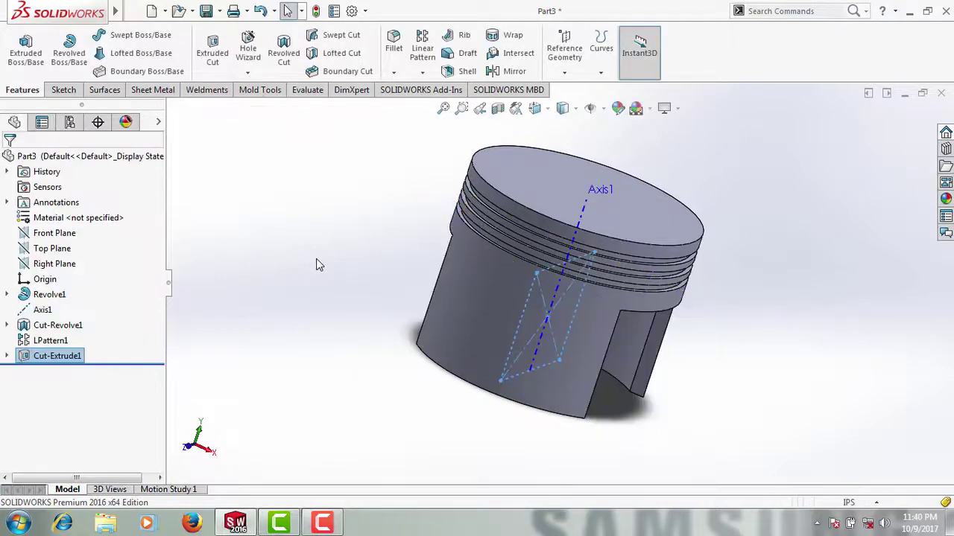
Orbit to the piston's underside and start a new sketch on the flat inner crown face
mouse_move(291, 241)
middle_mouse_down()
mouse_move(351, 425)
mouse_move(304, 291)
mouse_move(303, 315)
mouse_move(326, 372)
middle_mouse_up()
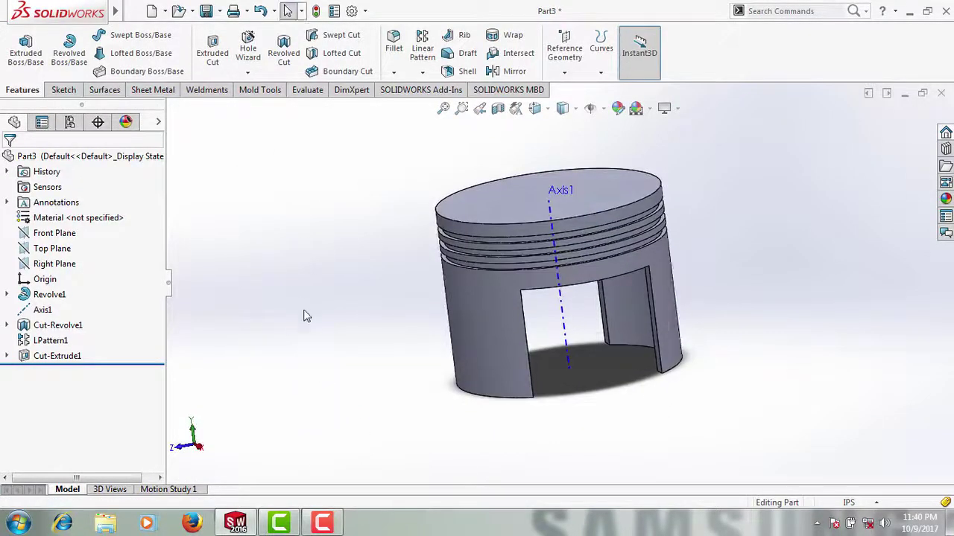
mouse_move(343, 440)
middle_mouse_down()
mouse_move(351, 450)
mouse_move(353, 390)
mouse_move(320, 219)
mouse_move(463, 299)
middle_mouse_up()
left_click(520, 280)
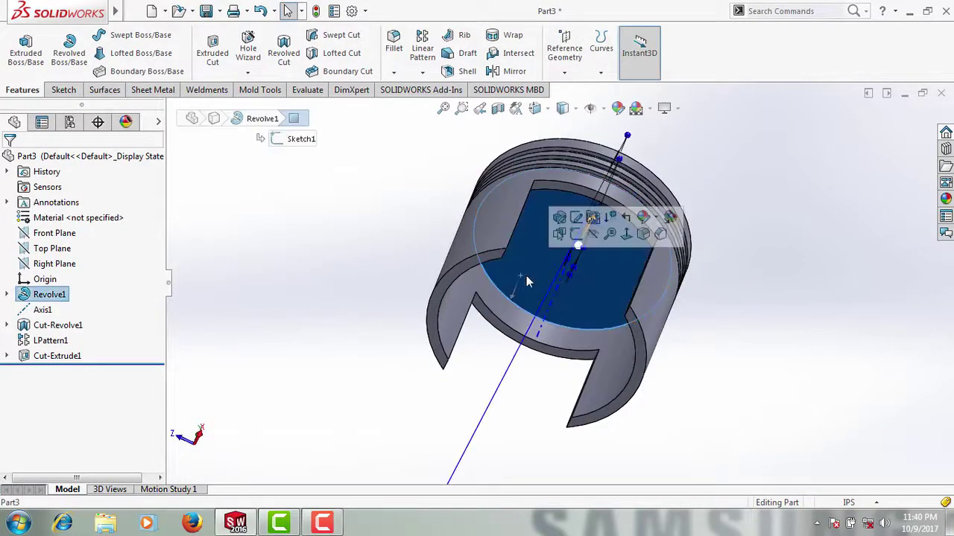
left_click(576, 235)
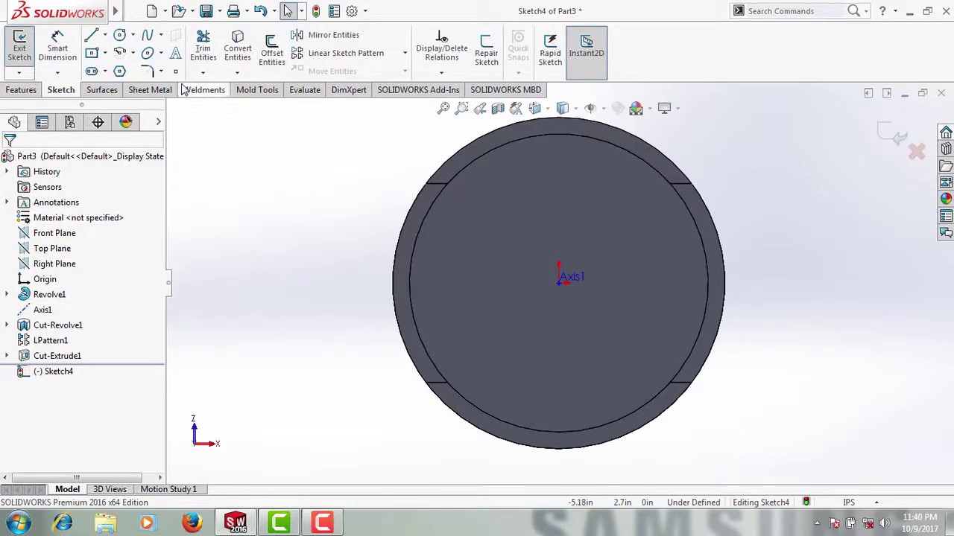
Draw a corner rectangle beside the axis, with its right edge 0.63 in from the origin
left_click(106, 54)
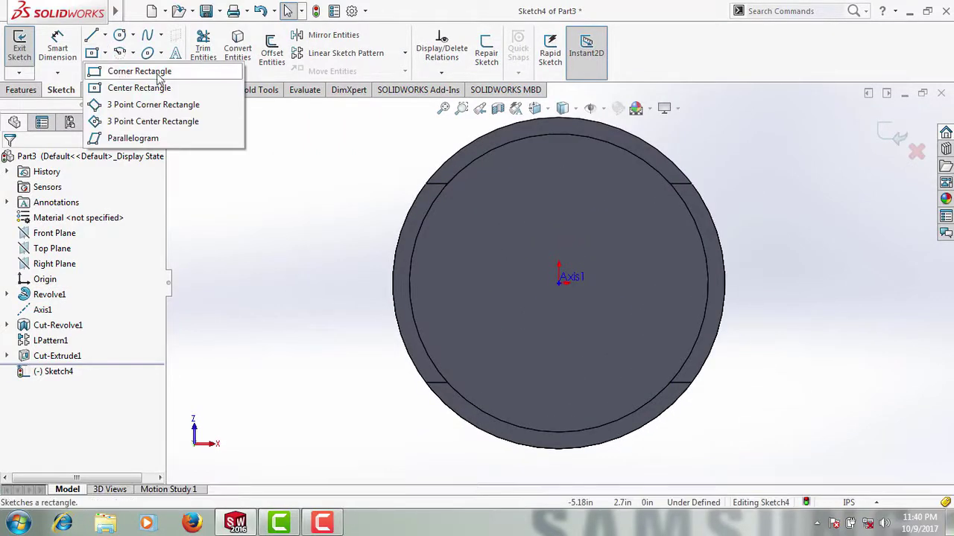
left_click(140, 71)
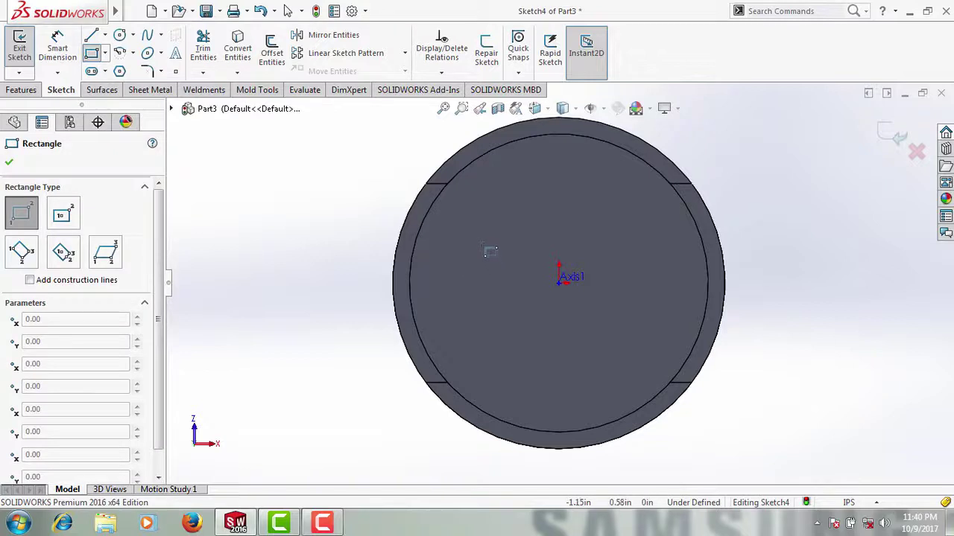
left_click_drag(479, 240, 515, 355)
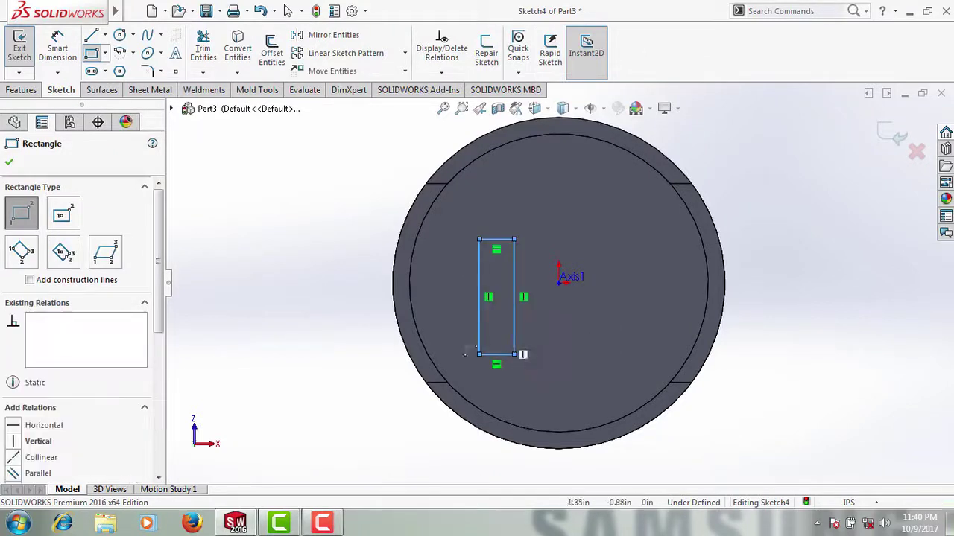
right_click_drag(331, 328, 351, 196)
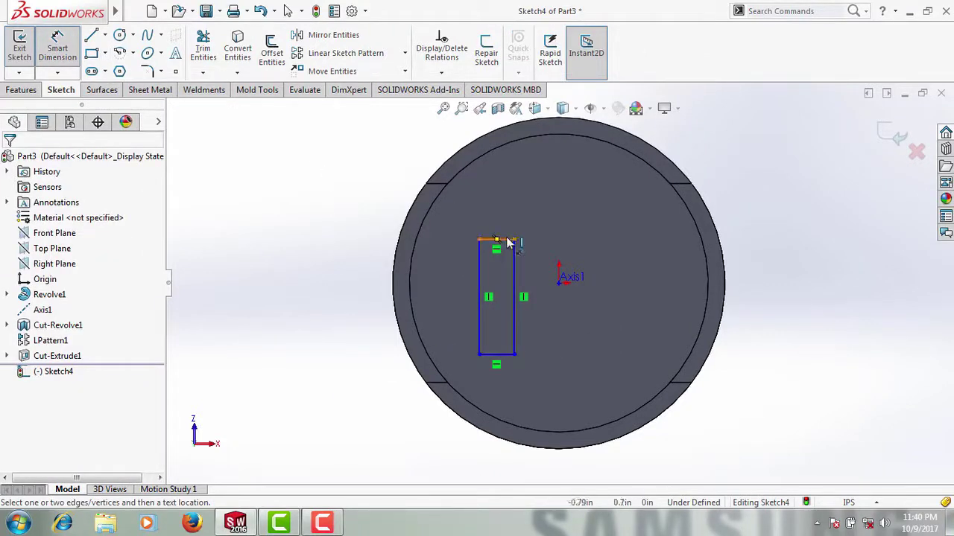
left_click(515, 277)
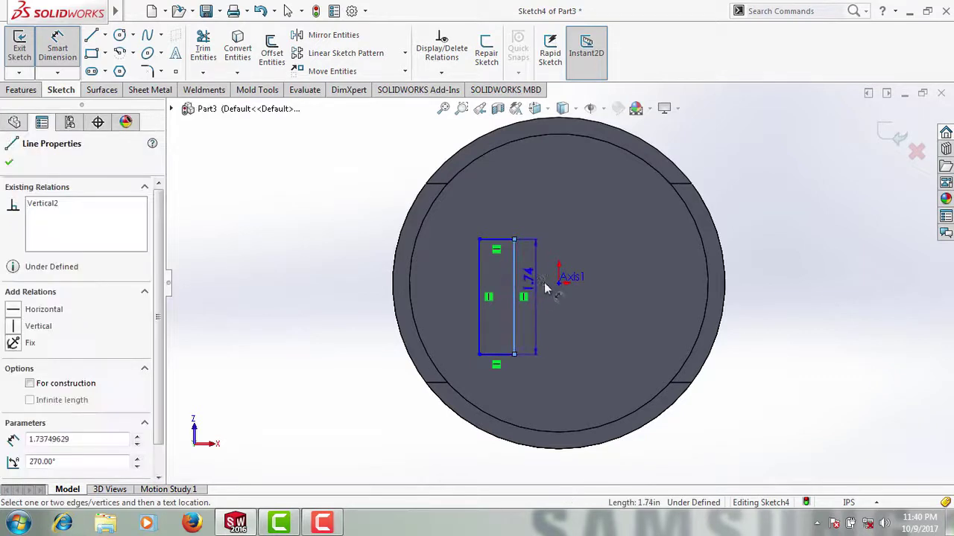
left_click(559, 286)
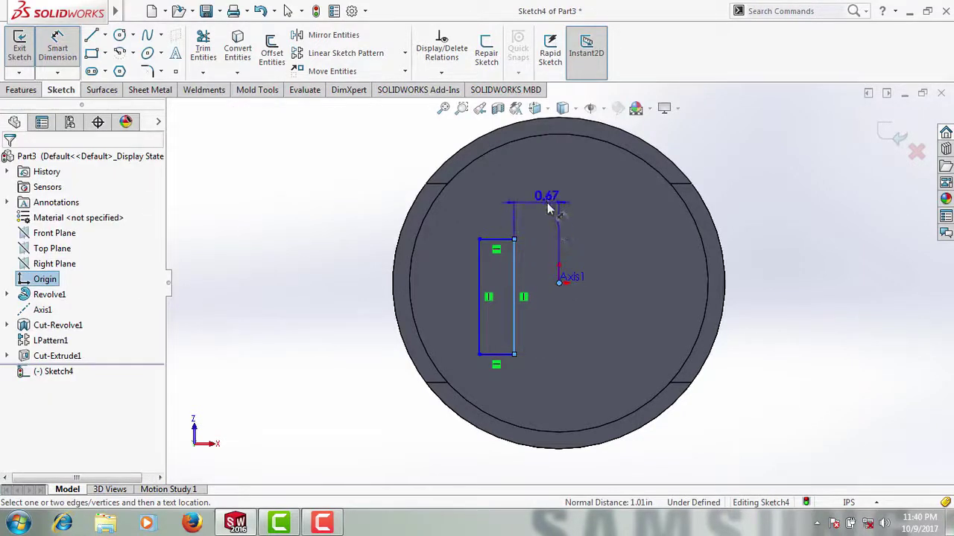
left_click(592, 209)
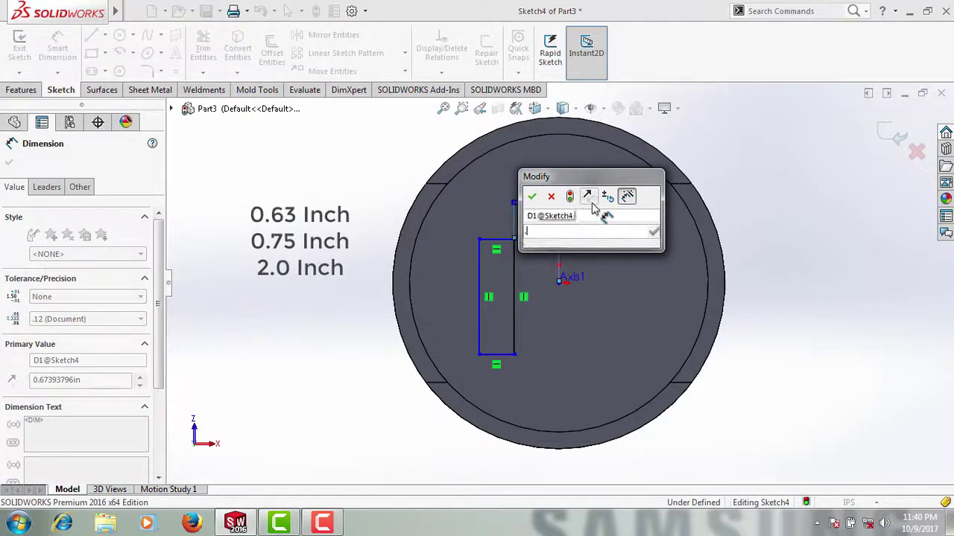
type(".63")
key("Return")
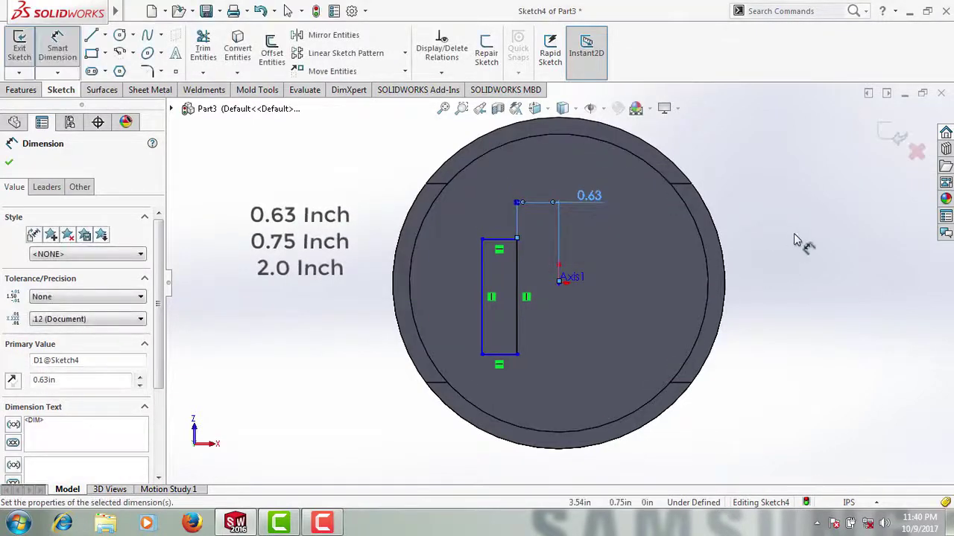
left_click(804, 240)
Dimension the rectangle 0.75 in wide and 2.00 in tall
left_click(513, 242)
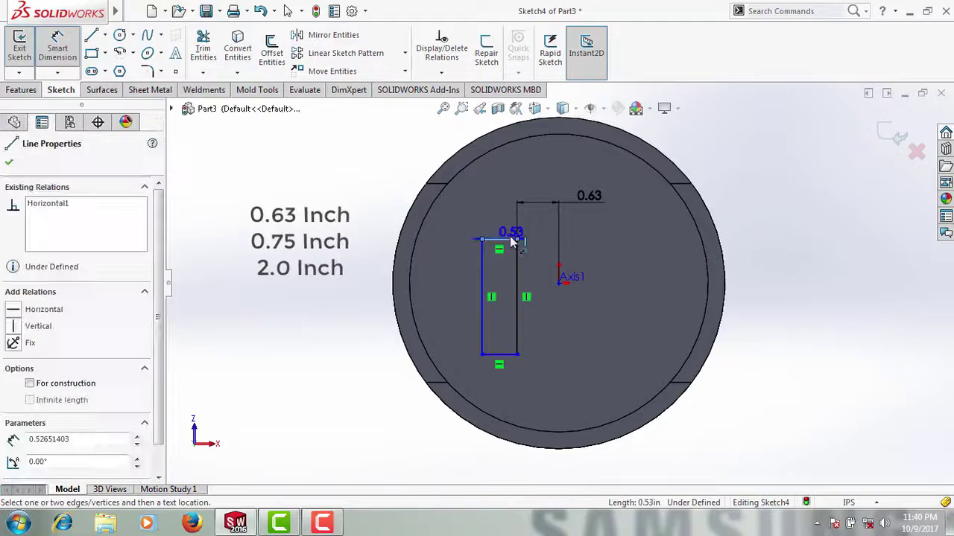
left_click(459, 217)
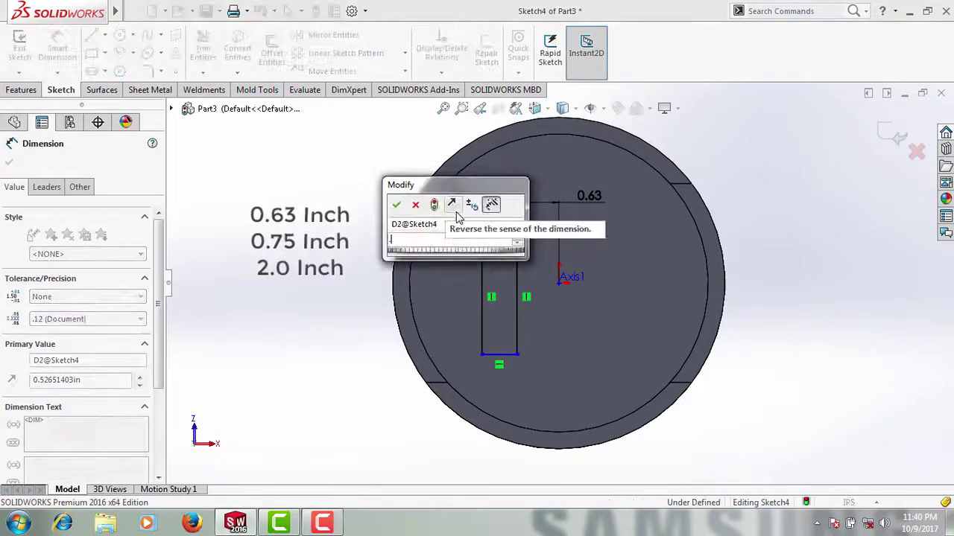
type(".75")
key("Return")
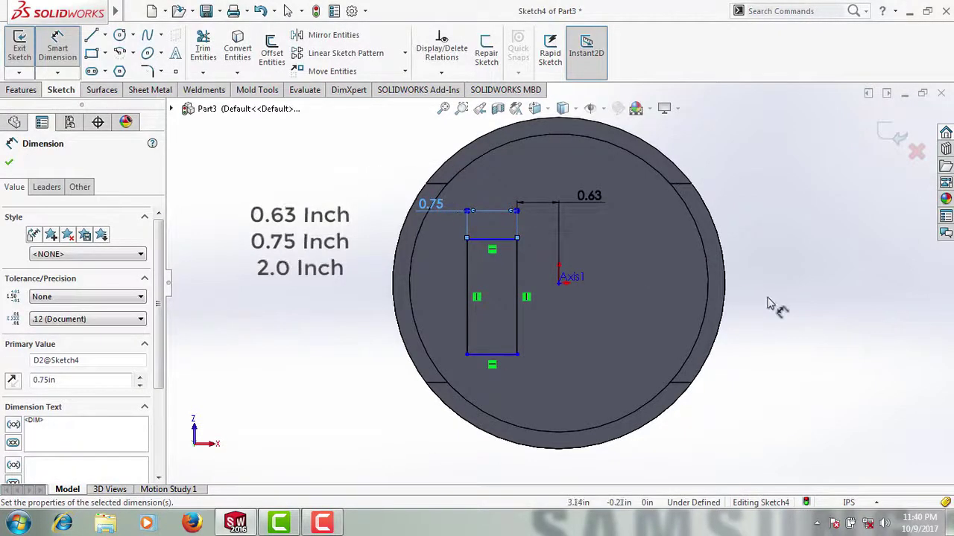
left_click(467, 286)
left_click(447, 283)
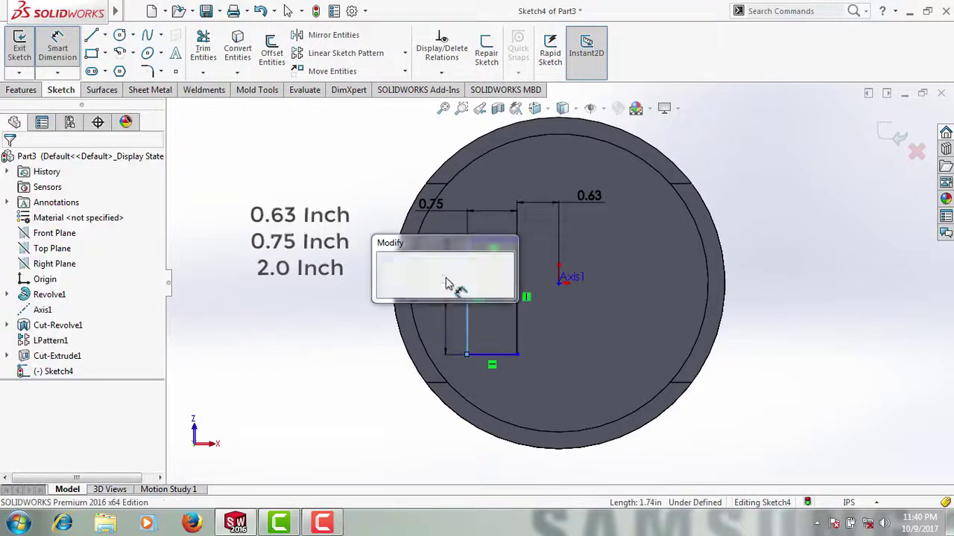
type("2")
key("Return")
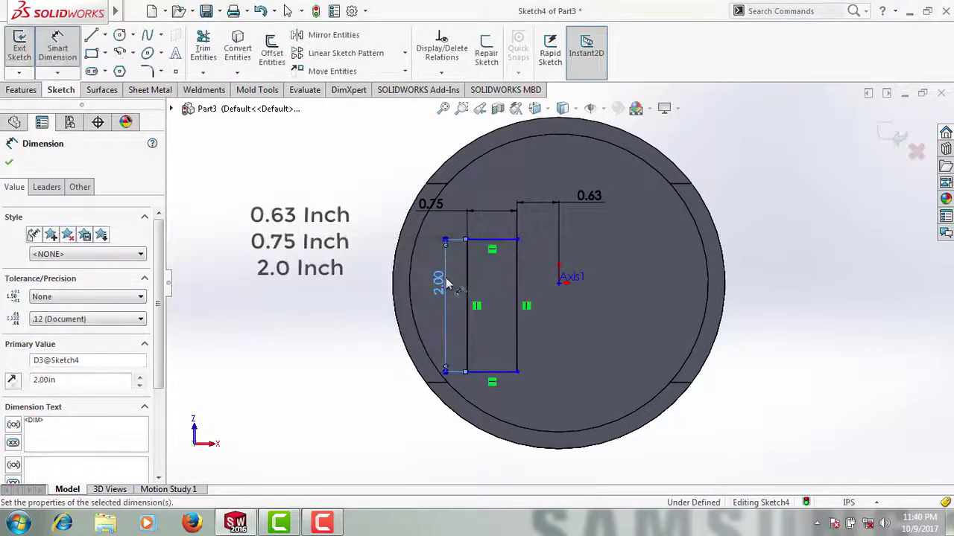
key("Escape")
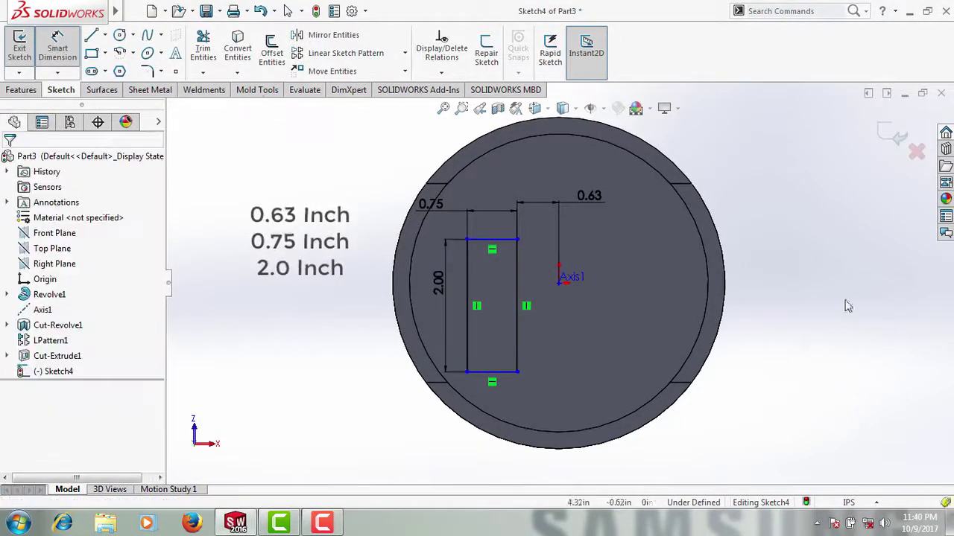
key("Escape")
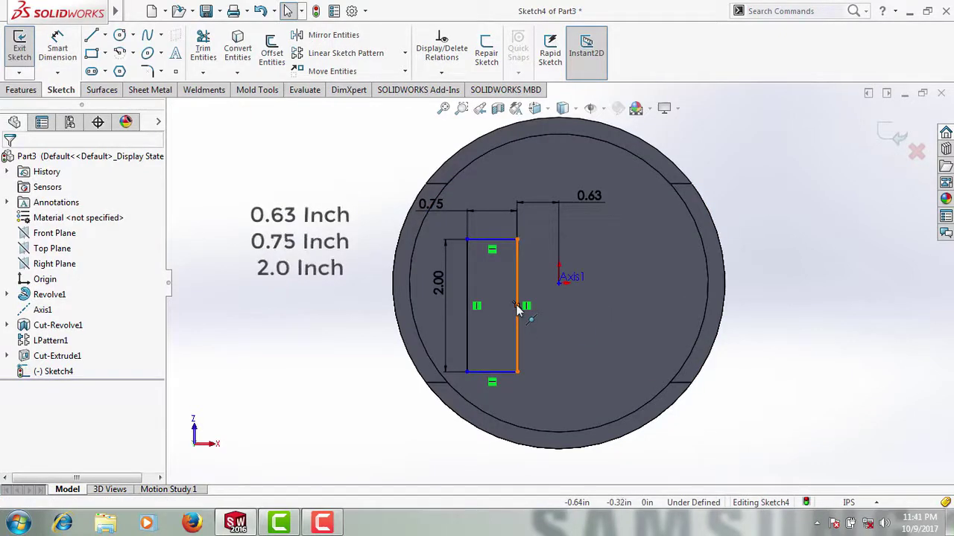
Make the rectangle's right-edge midpoint horizontal with the origin to fully define Sketch4
left_click(517, 309)
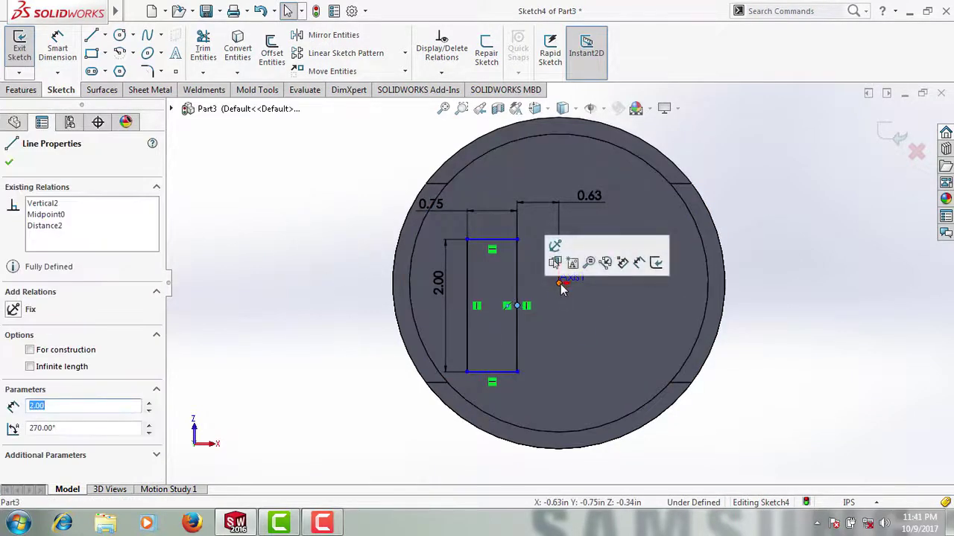
left_click(560, 284, "ctrl")
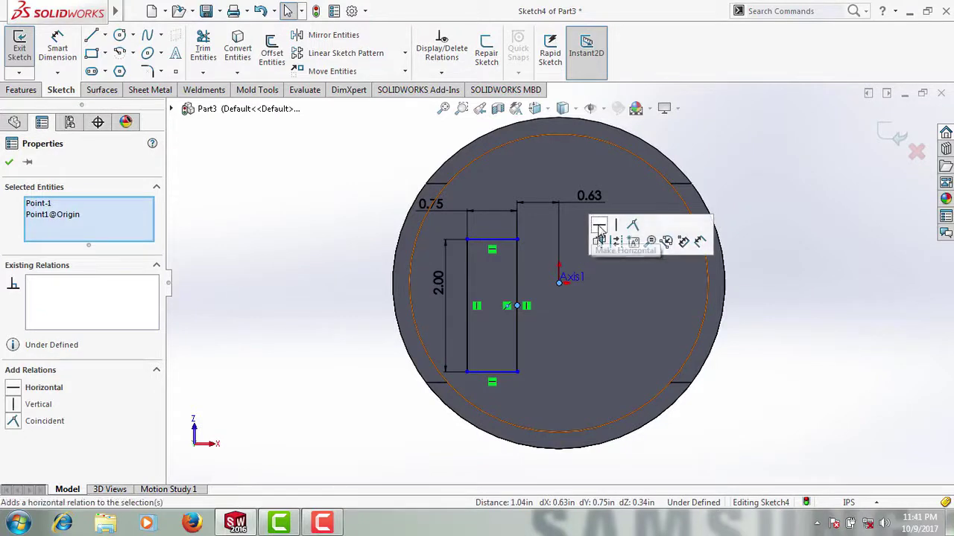
left_click(599, 227)
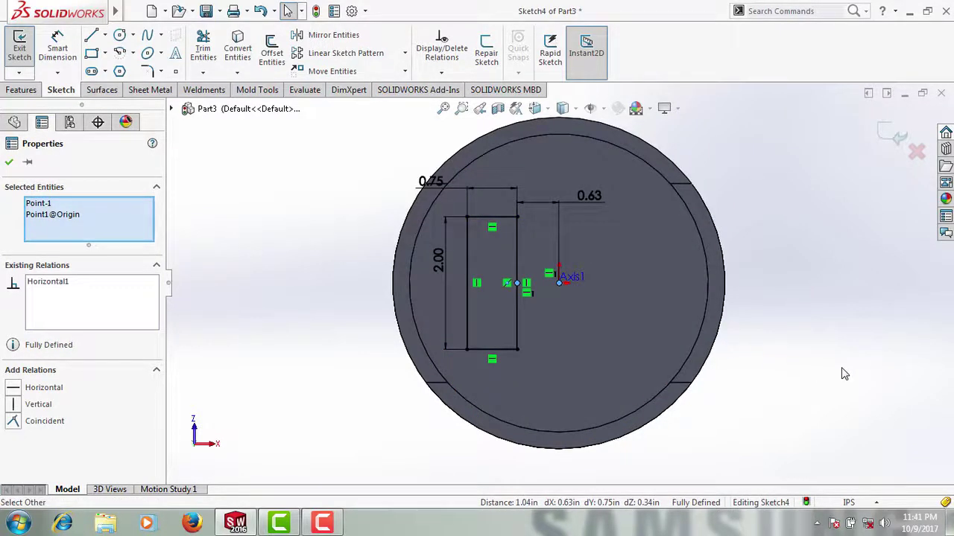
key("Escape")
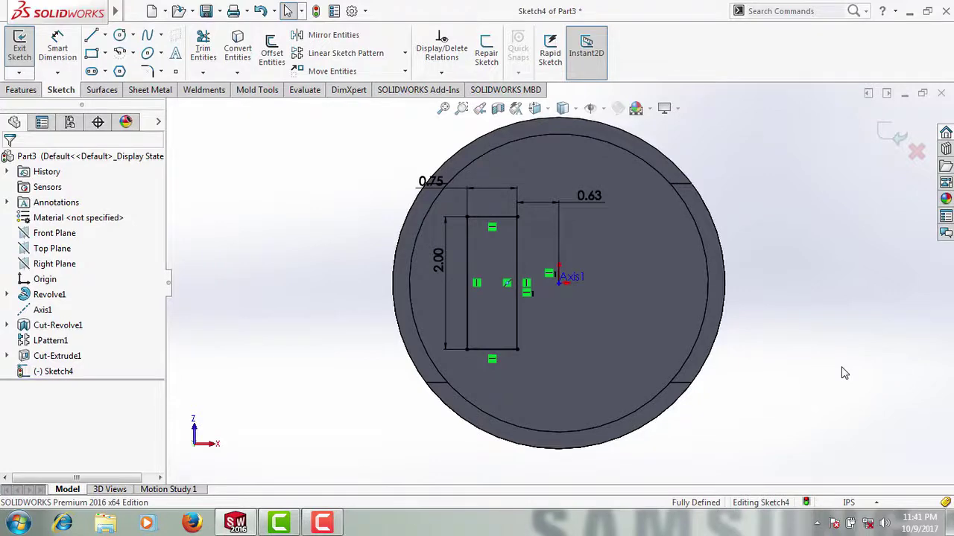
middle_click_drag(270, 219, 277, 313)
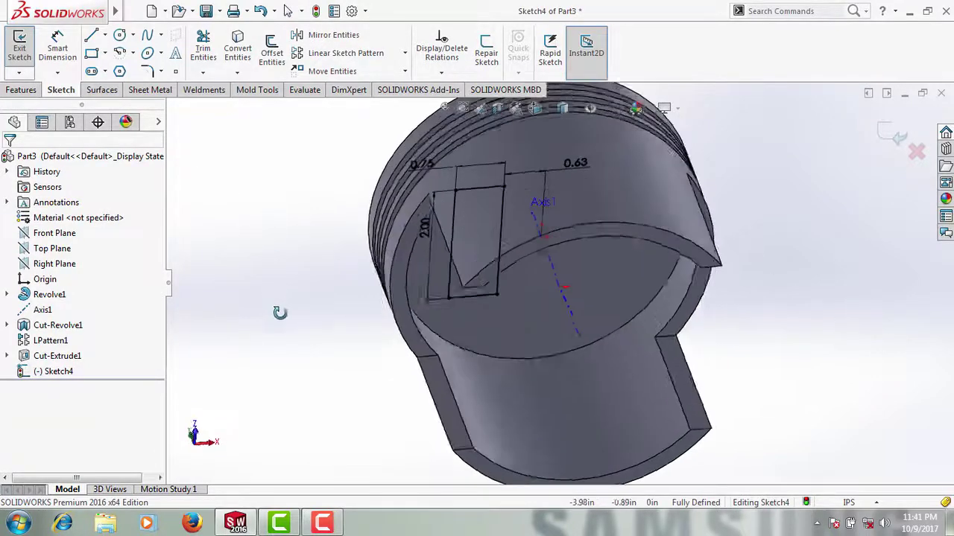
left_click(22, 90)
Extrude Sketch4 Up To Surface, ending at the curved inner skirt face, to form the pin boss
left_click(25, 48)
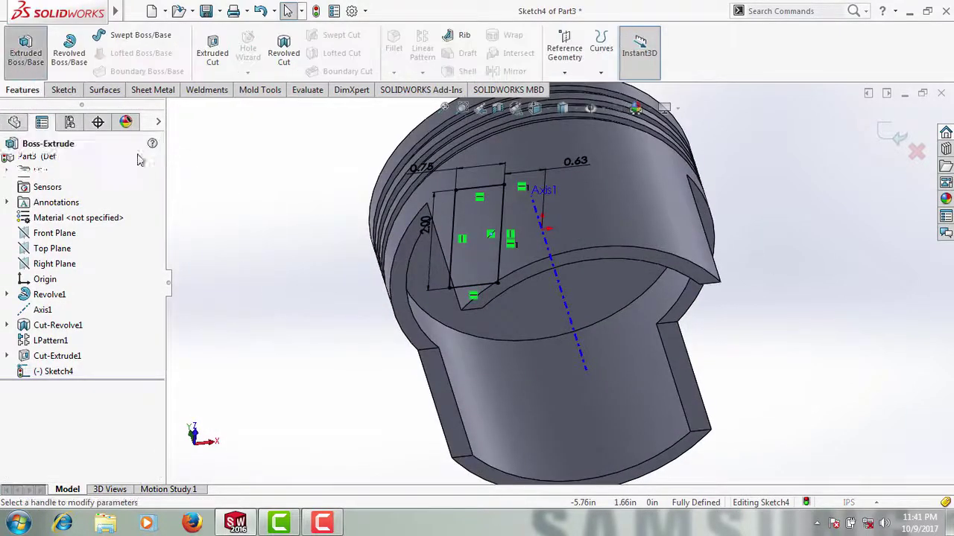
middle_click_drag(296, 306, 321, 230)
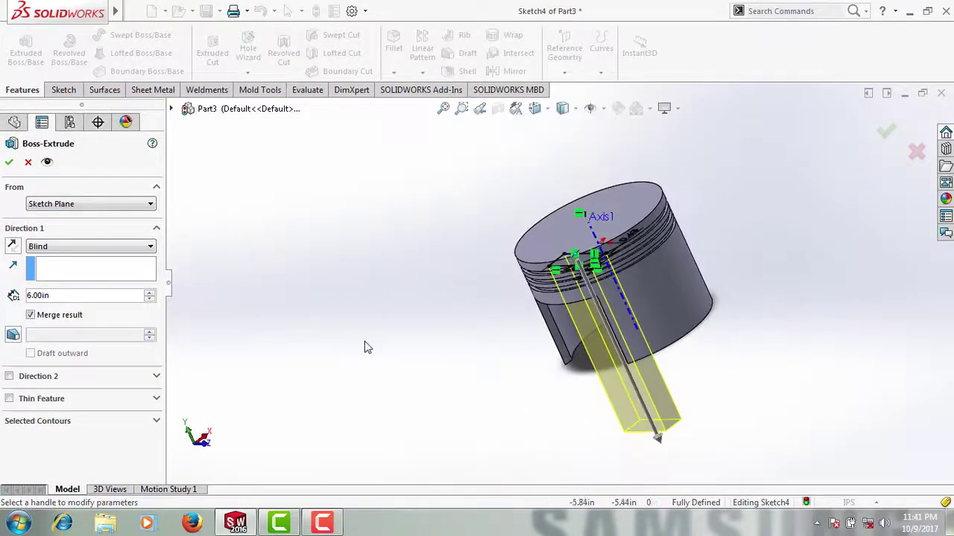
left_click(121, 246)
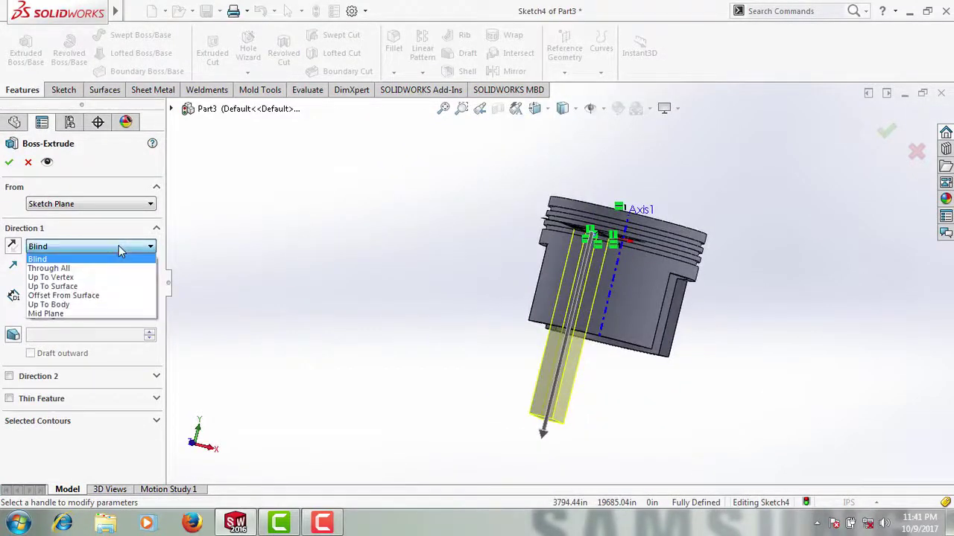
left_click(82, 287)
mouse_move(304, 325)
middle_mouse_down()
mouse_move(453, 322)
mouse_move(458, 266)
middle_mouse_up()
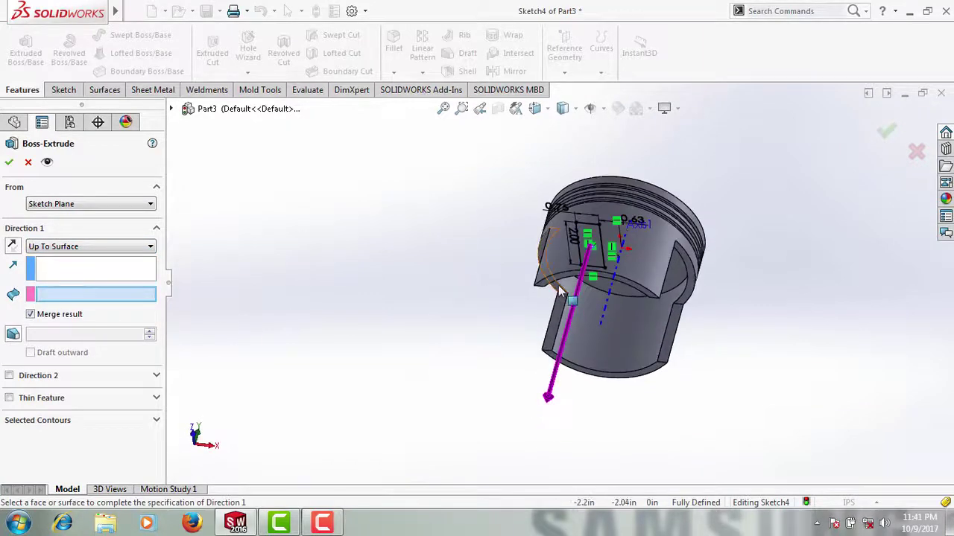
scroll(552, 292, "down", 5)
left_click(521, 288)
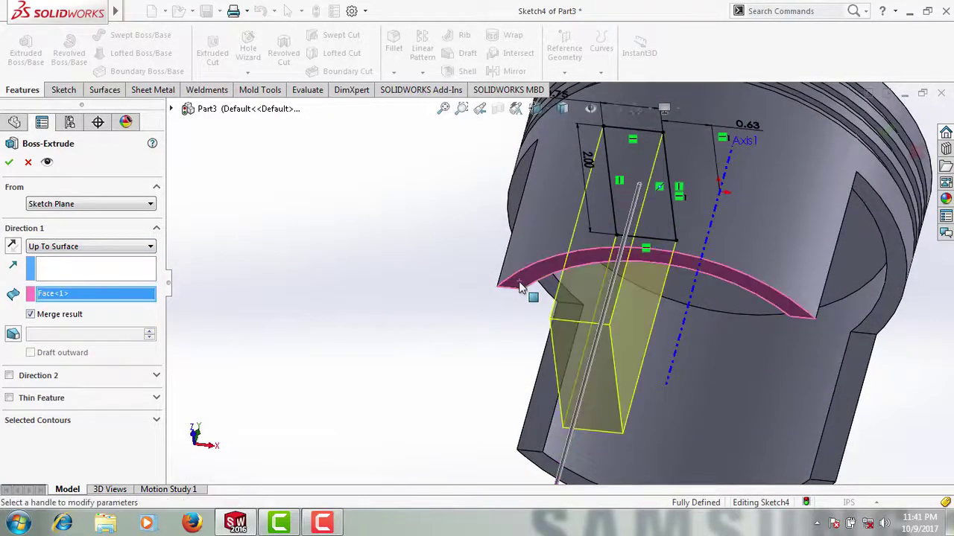
left_click(9, 163)
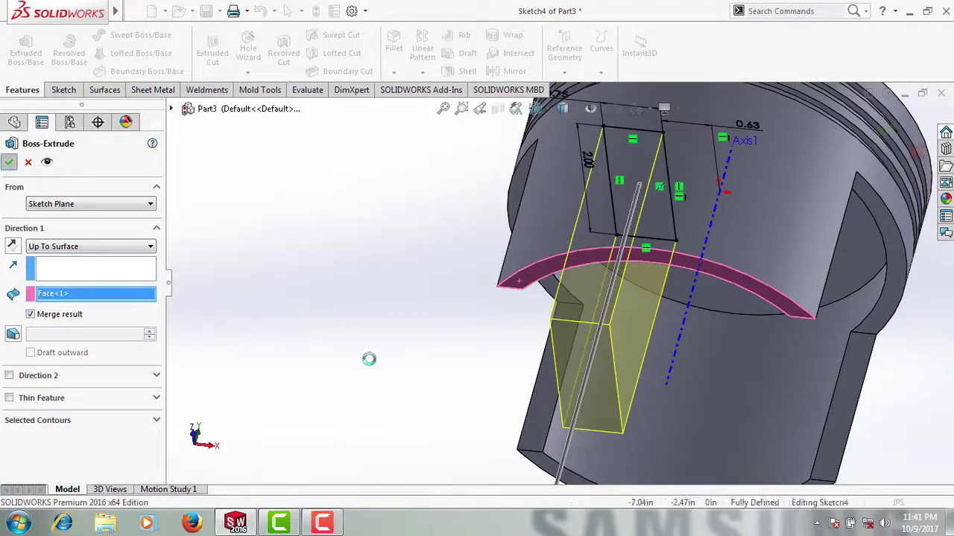
key("ctrl+7")
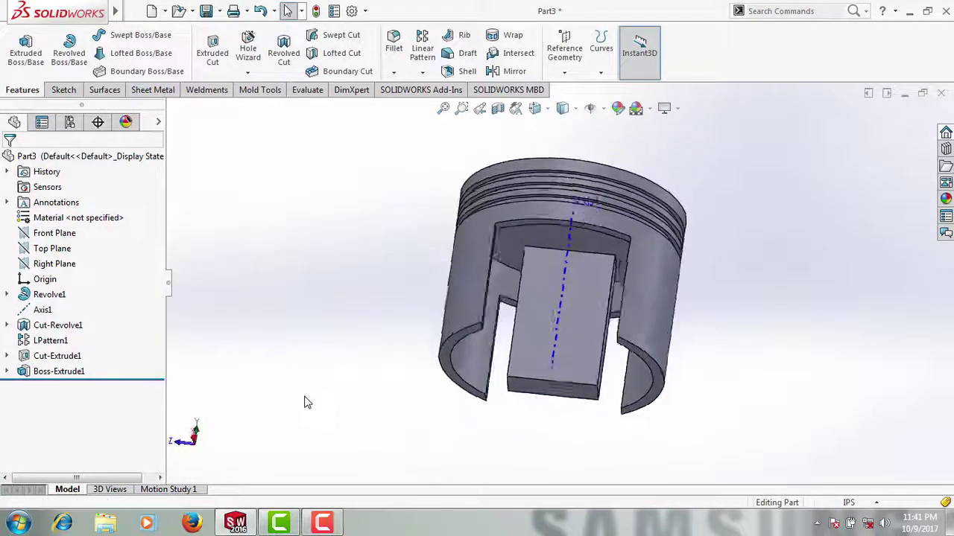
Mirror Boss-Extrude1 across the Right Plane to create the second pin boss
left_click(511, 71)
left_click(92, 253)
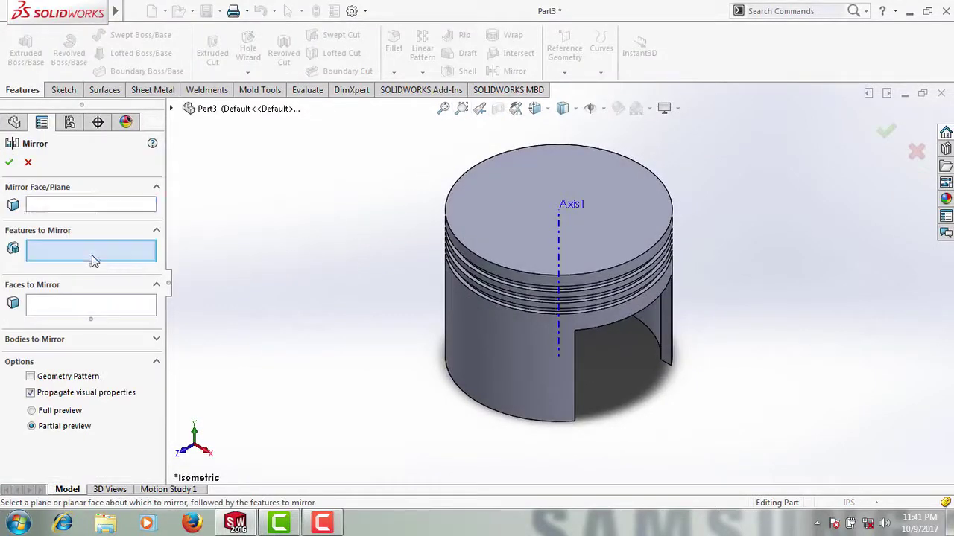
left_click(171, 108)
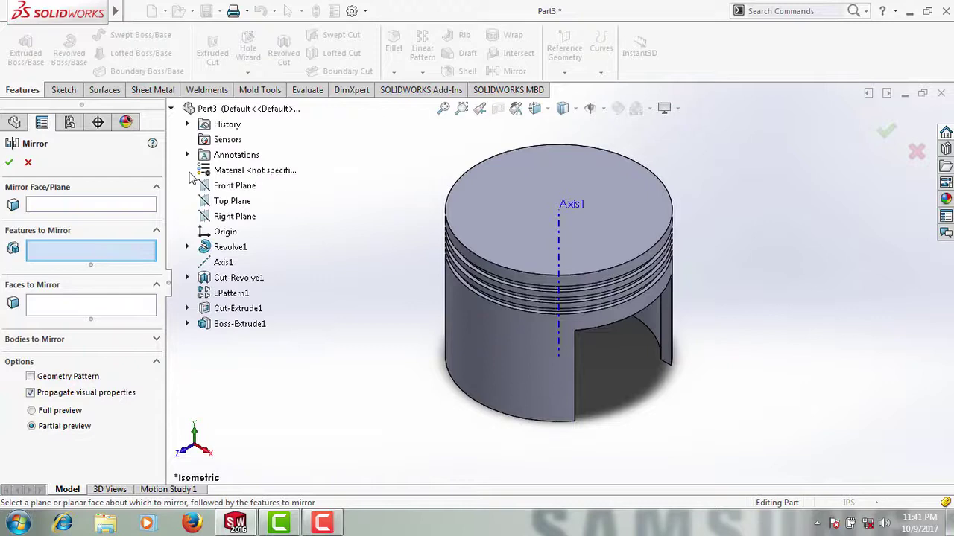
left_click(250, 326)
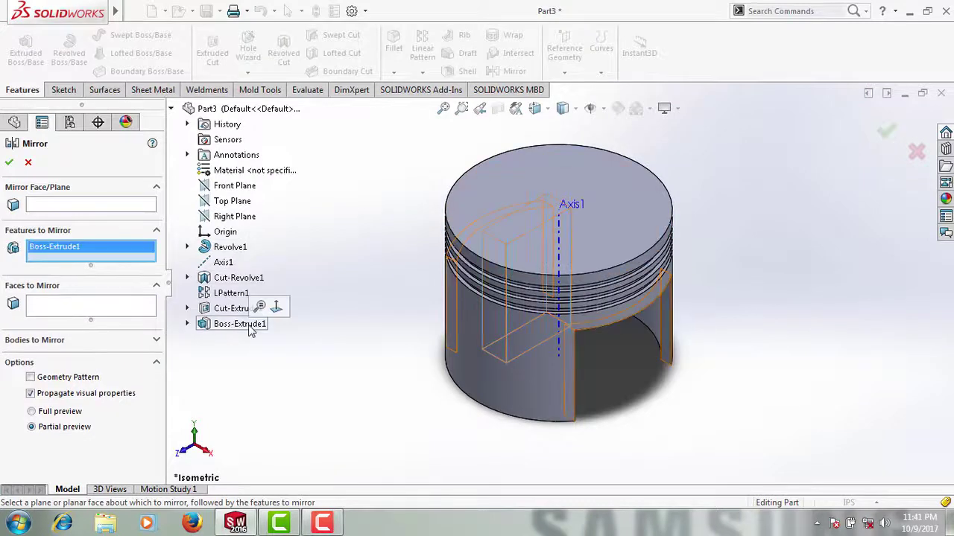
left_click(75, 207)
left_click(225, 219)
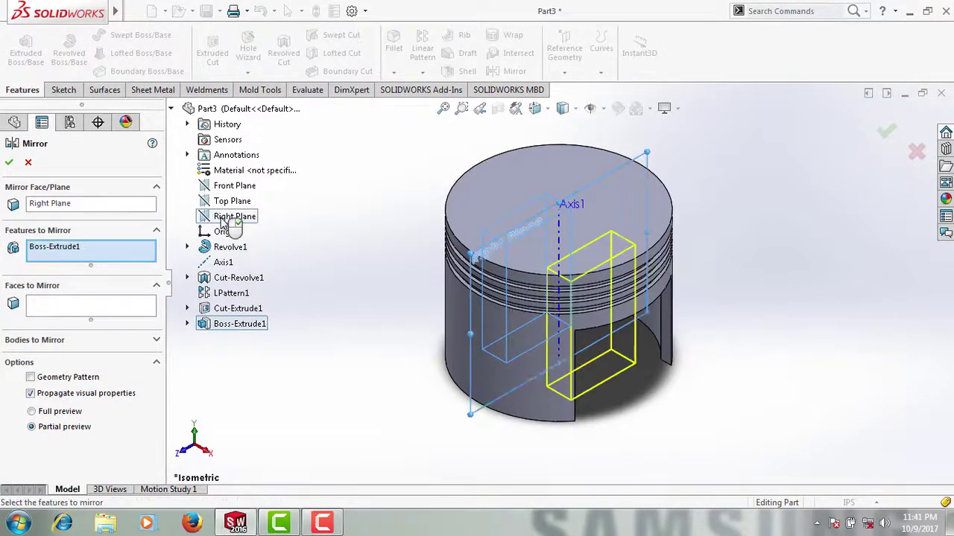
left_click(10, 163)
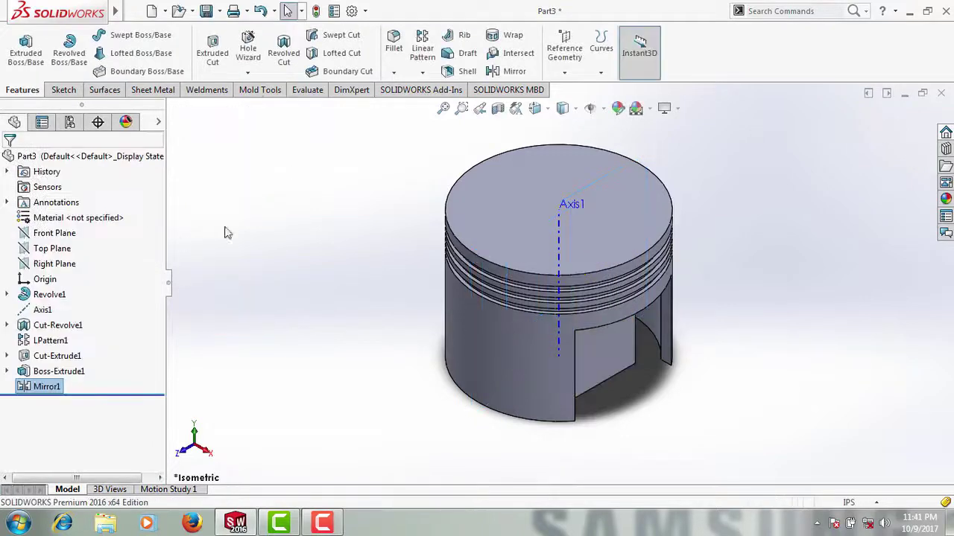
Inspect the underside, then select the pin boss skirt face for the next sketch
mouse_move(302, 422)
middle_mouse_down()
mouse_move(320, 278)
mouse_move(308, 183)
mouse_move(313, 239)
middle_mouse_up()
key("ctrl+7")
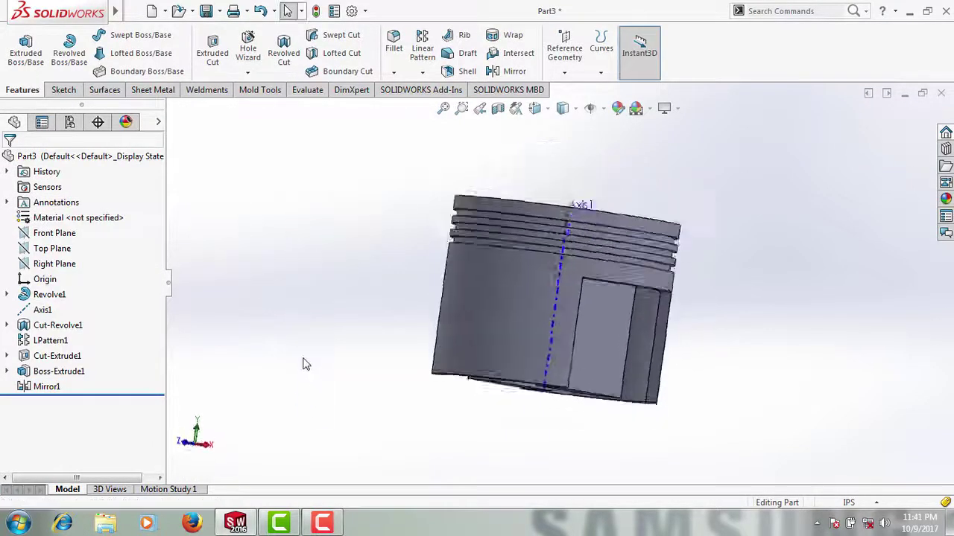
mouse_move(303, 362)
middle_mouse_down()
mouse_move(379, 377)
mouse_move(444, 335)
middle_mouse_up()
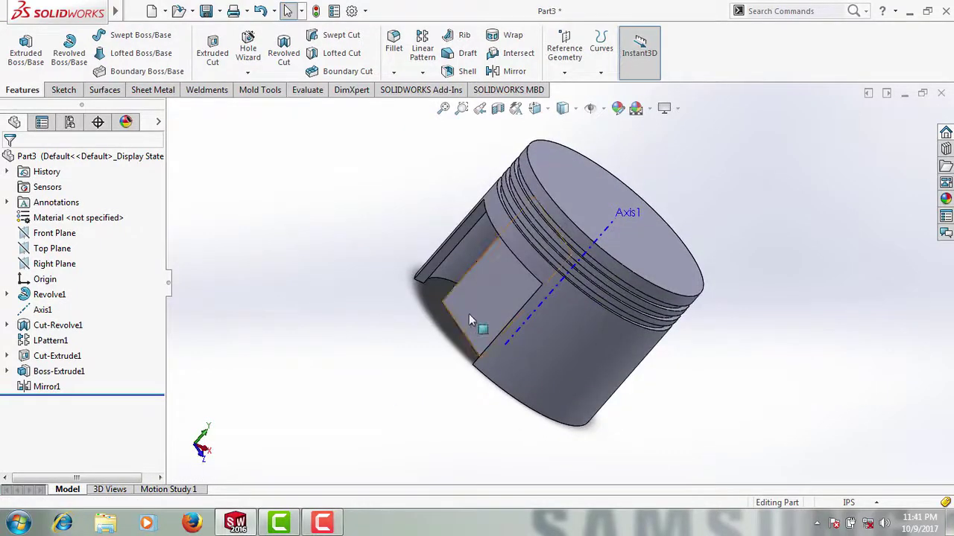
left_click(468, 314)
Sketch a circle centred on the axis on the boss face and dimension it Ø1.00 in
left_click(519, 277)
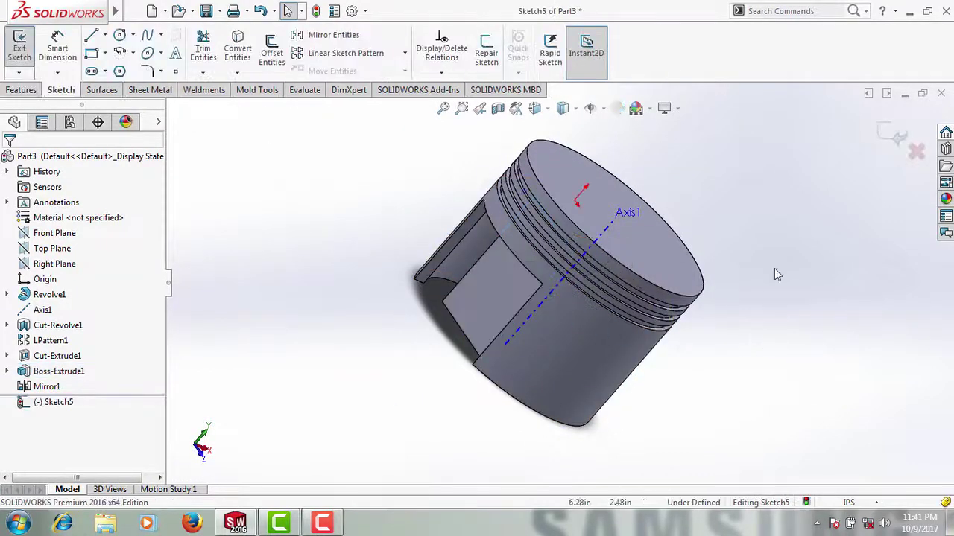
left_click(120, 35)
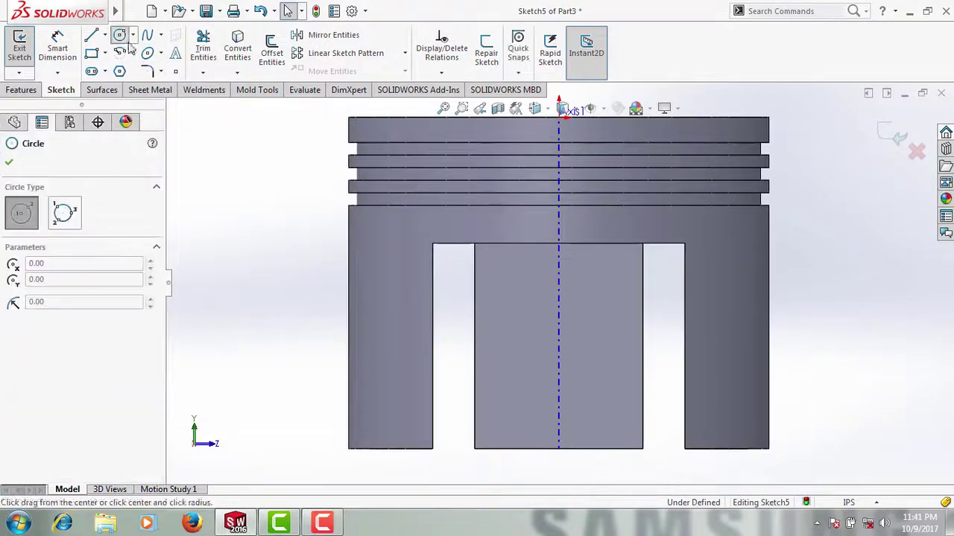
left_click(558, 388)
left_click(590, 424)
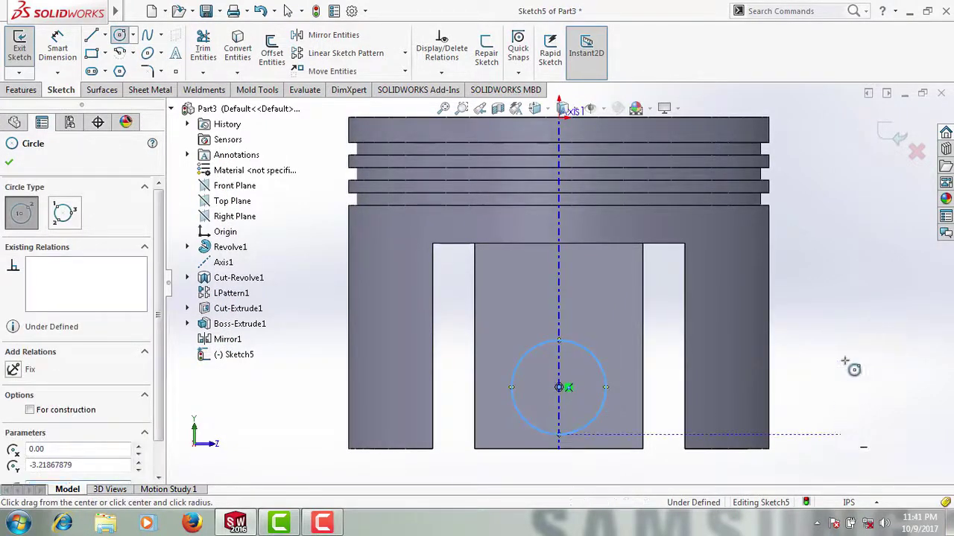
key("d")
left_click(603, 372)
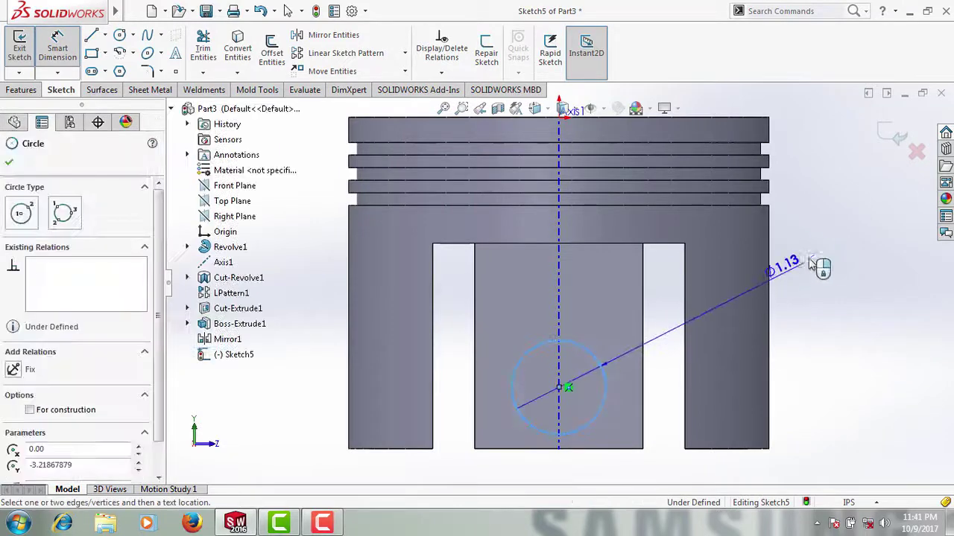
left_click(833, 259)
type("1")
key("Return")
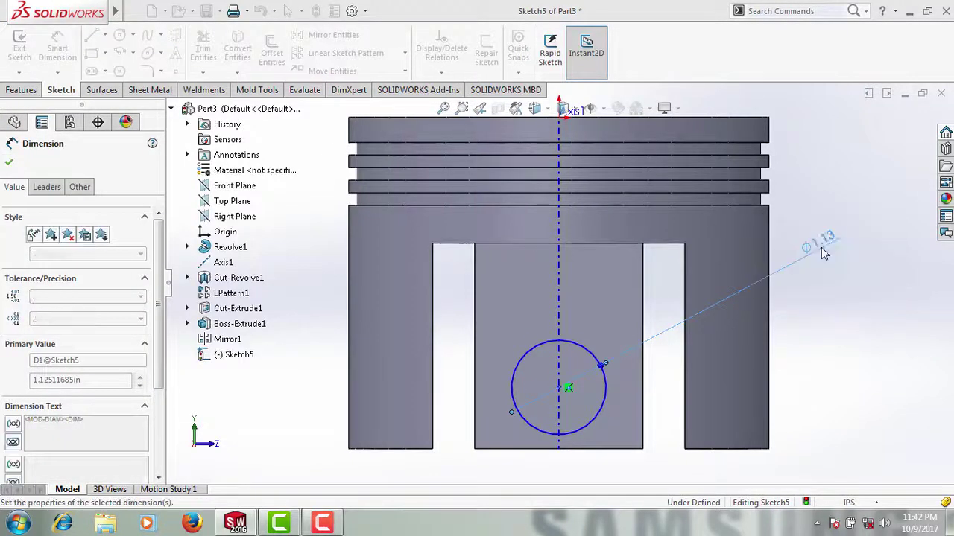
Locate the circle's centre 1.00 in above the skirt's bottom edge to fully define it
left_click(561, 393)
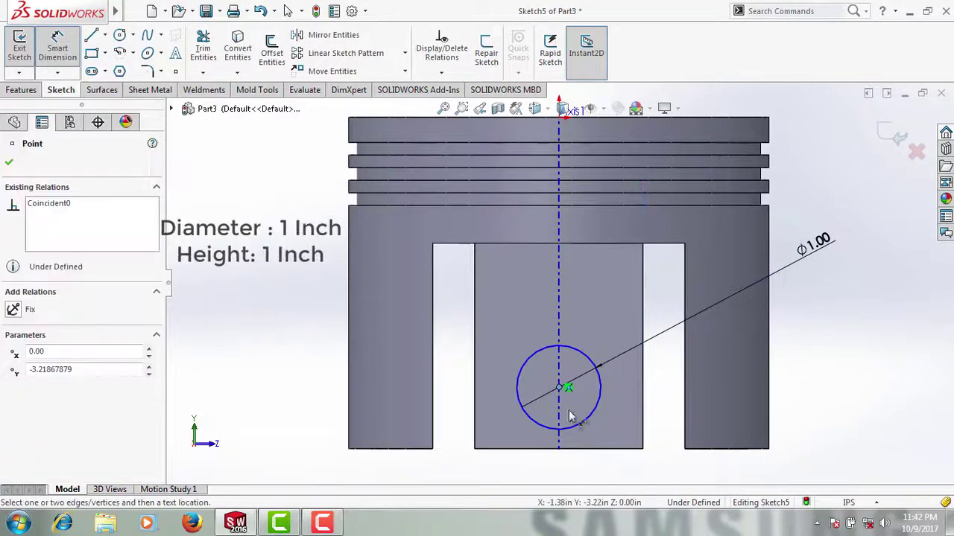
left_click(590, 450)
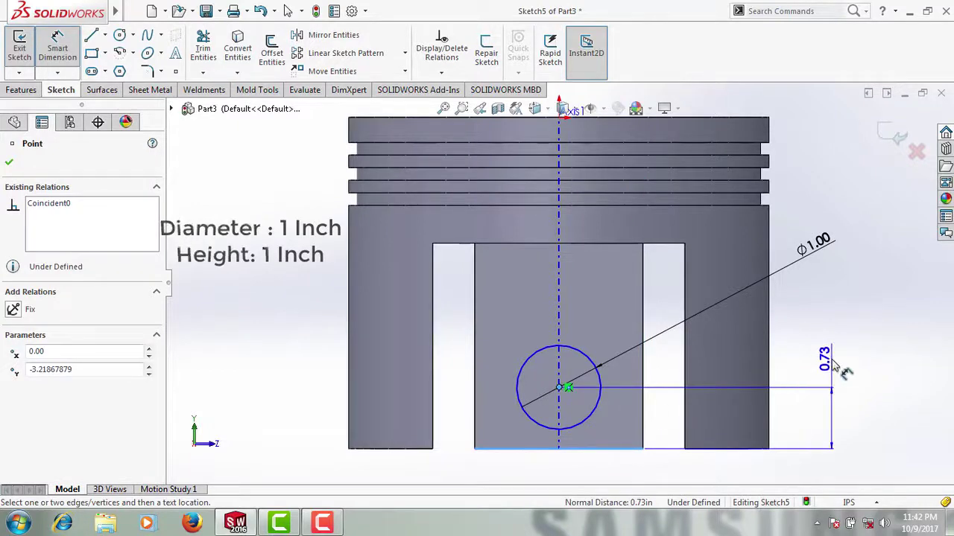
left_click(832, 362)
type("1")
key("Return")
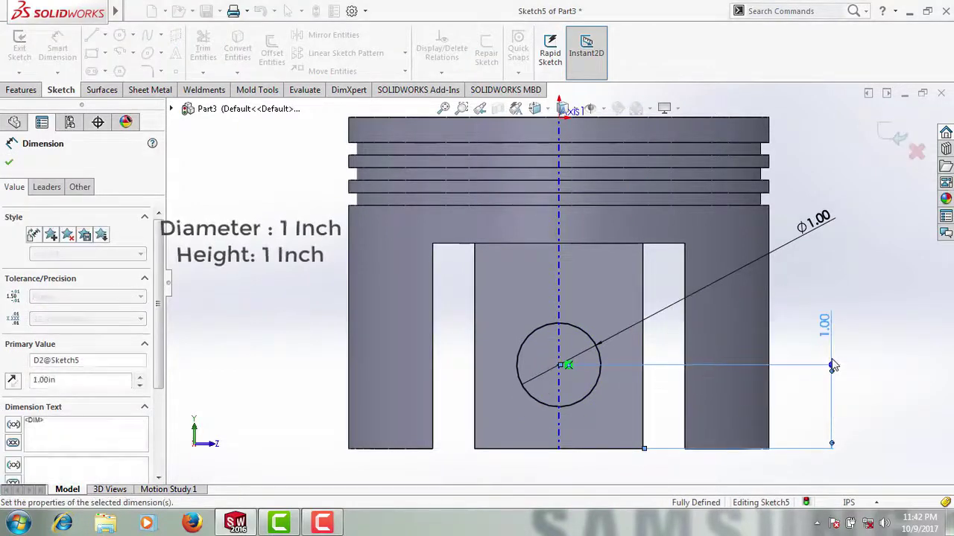
key("Escape")
key("Escape")
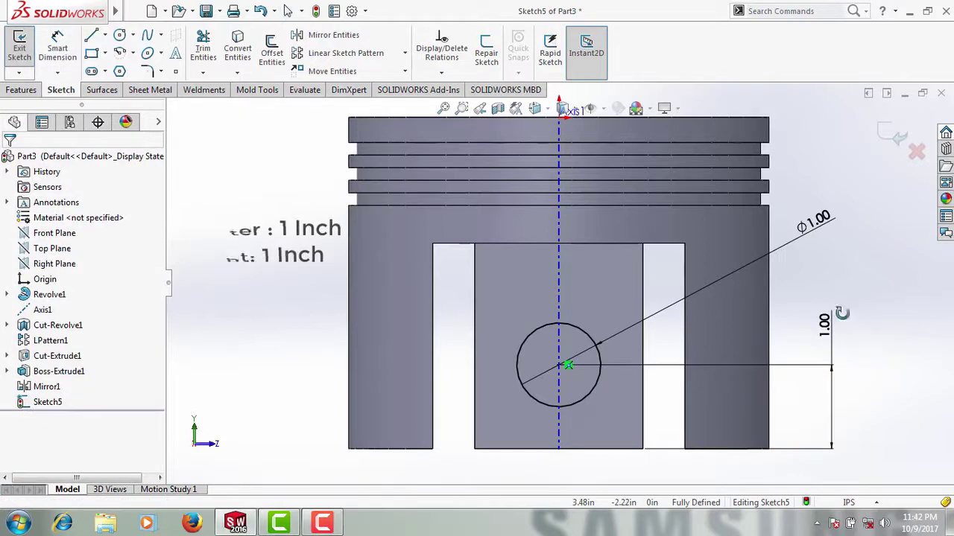
mouse_move(847, 315)
middle_mouse_down()
mouse_move(806, 359)
mouse_move(685, 383)
mouse_move(541, 297)
middle_mouse_up()
scroll(806, 359, "up", 3)
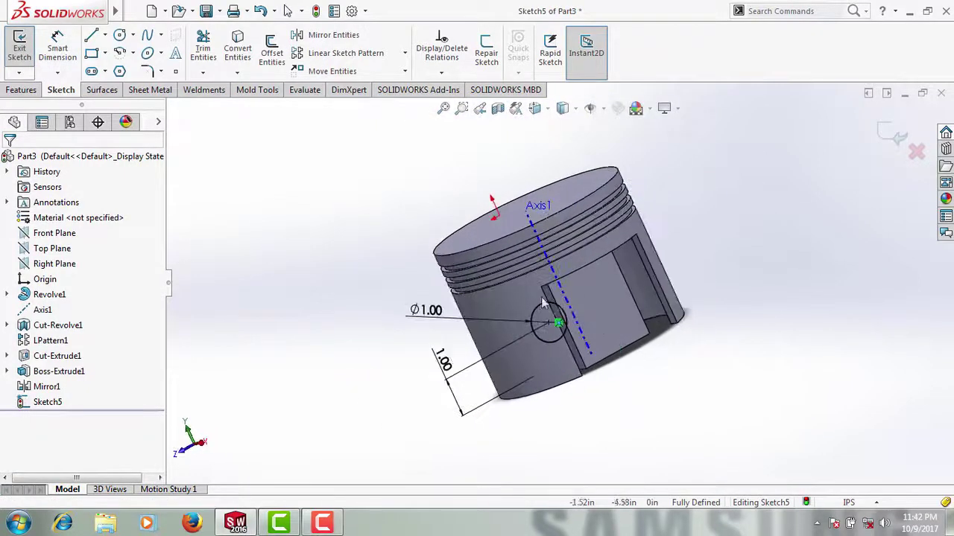
left_click(16, 90)
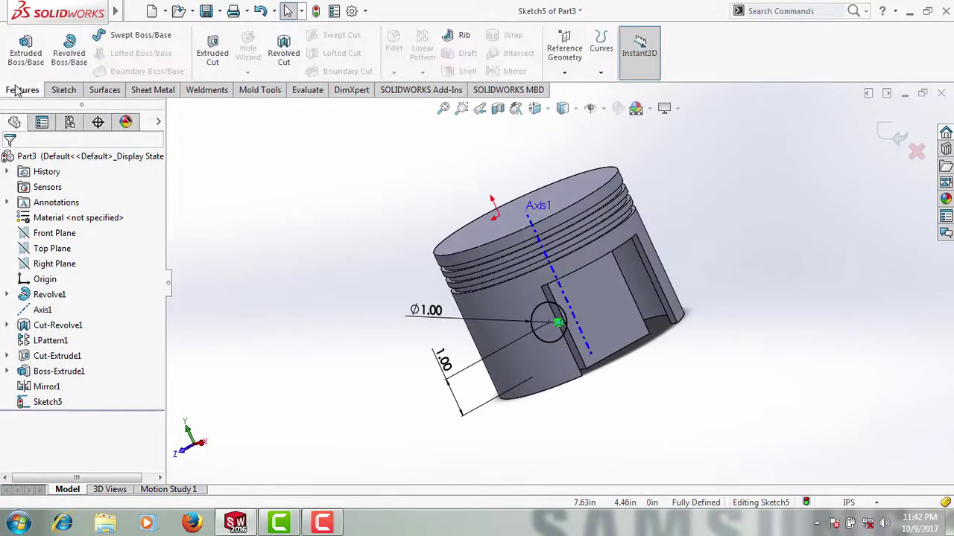
Cut the circle 6.00 in blind to bore the 1.00 in pin hole through the bosses
left_click(211, 52)
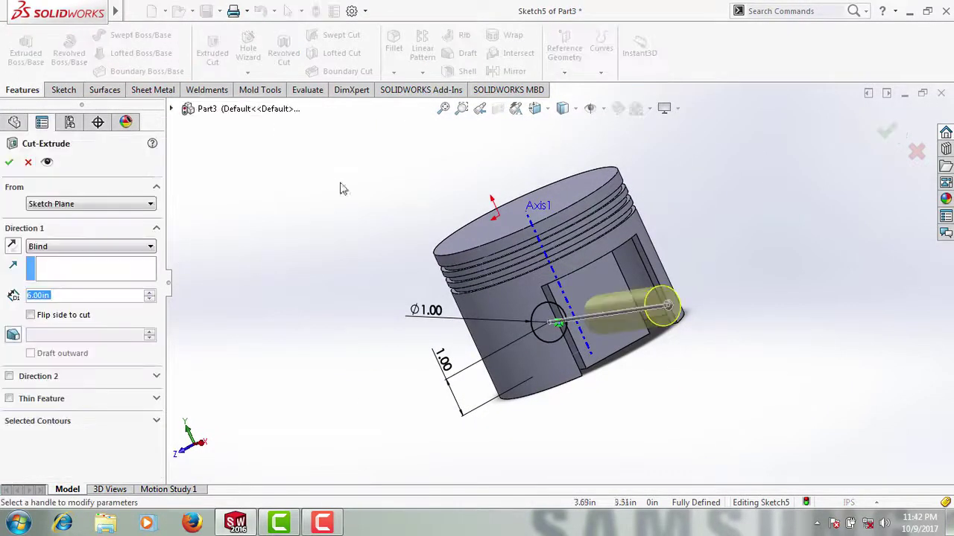
left_click(9, 161)
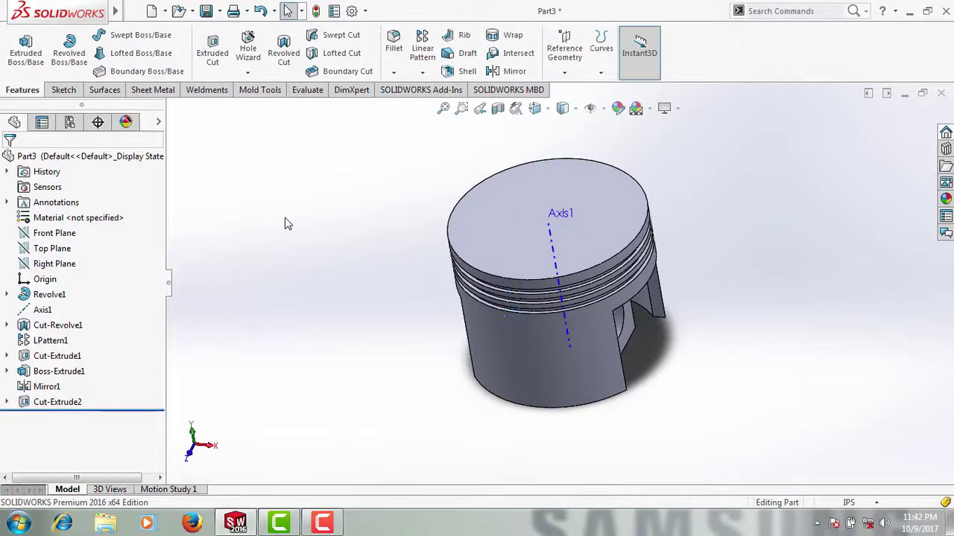
key("ctrl+7")
middle_click_drag(336, 405, 286, 252)
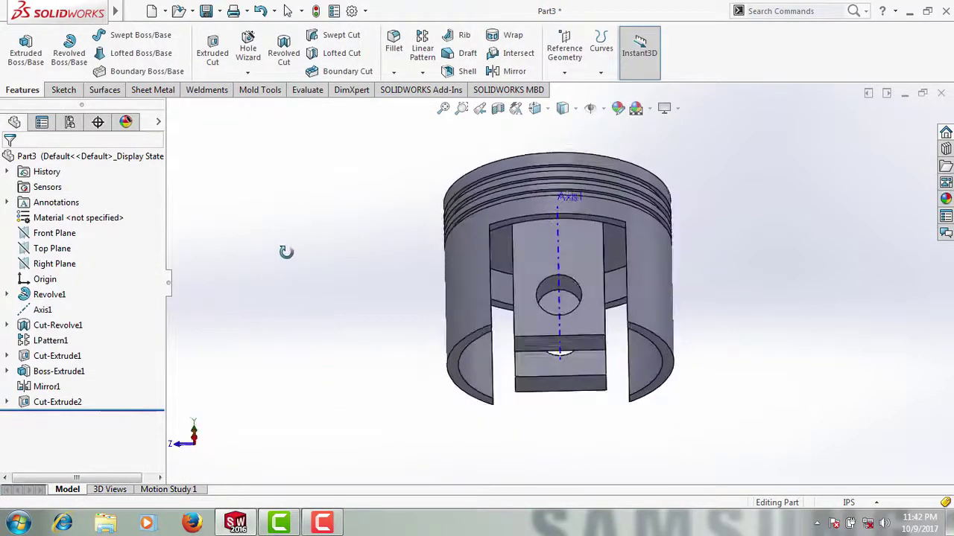
Fillet four lower pin-boss corner edges with a 0.50 in radius
left_click(394, 53)
mouse_move(443, 409)
middle_mouse_down()
mouse_move(485, 390)
mouse_move(482, 397)
middle_mouse_up()
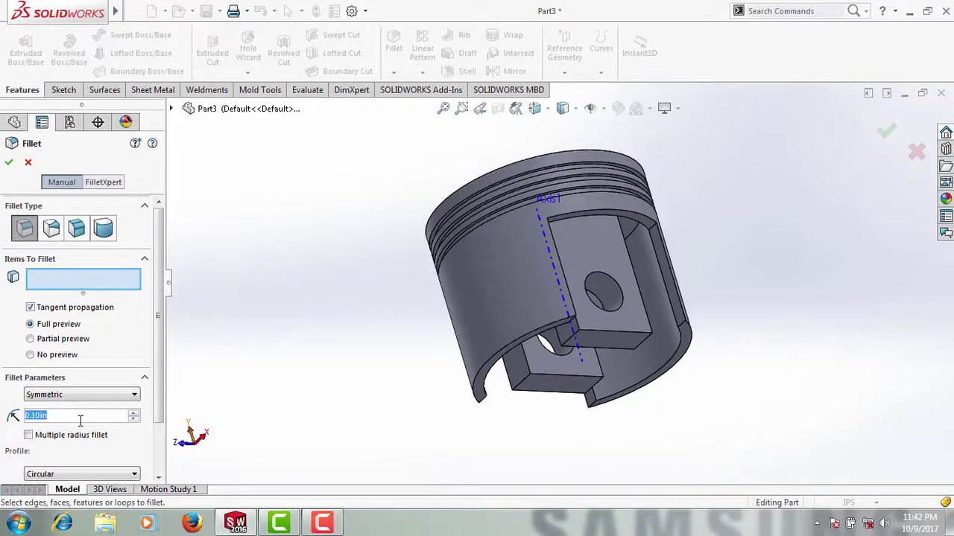
type(".5")
key("Return")
left_click(526, 386)
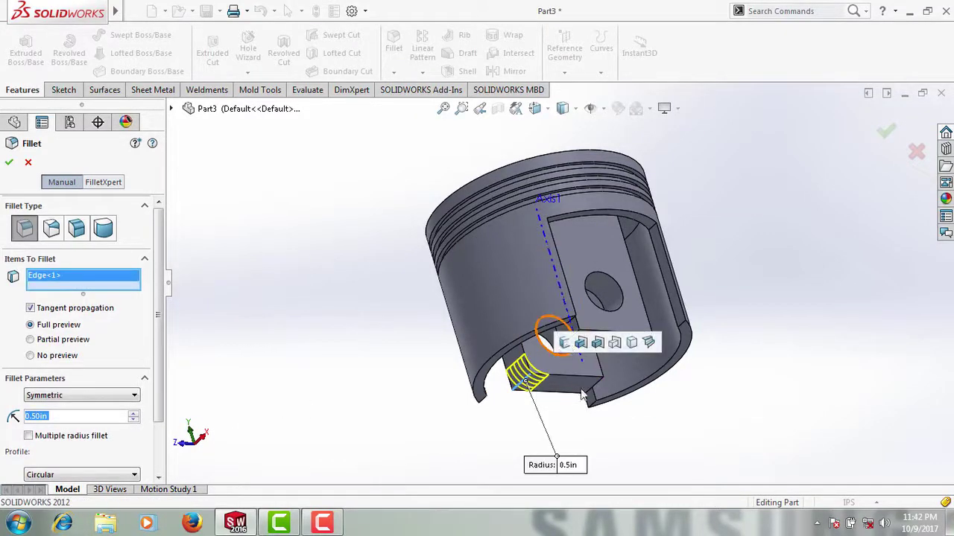
mouse_move(532, 351)
middle_mouse_down()
mouse_move(535, 386)
mouse_move(511, 400)
middle_mouse_up()
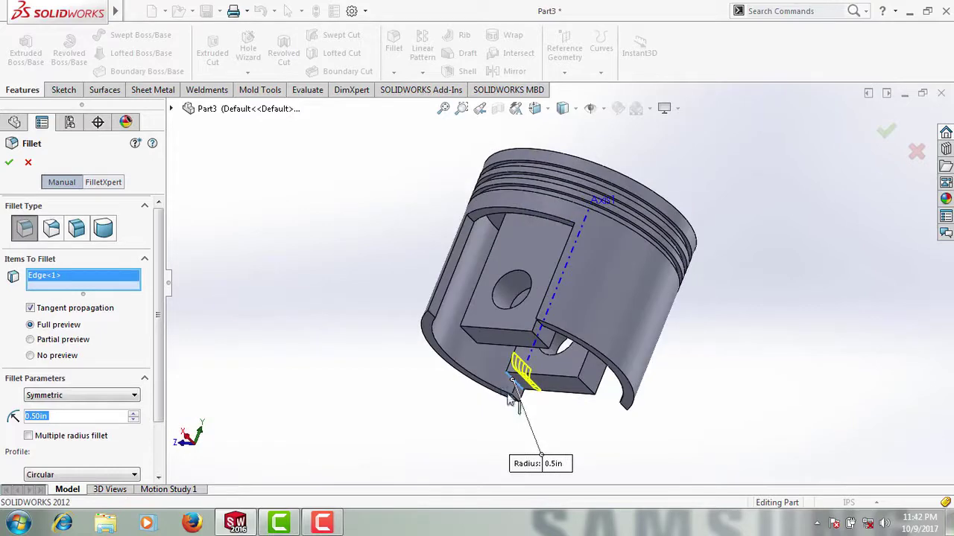
left_click(587, 391)
left_click(547, 348)
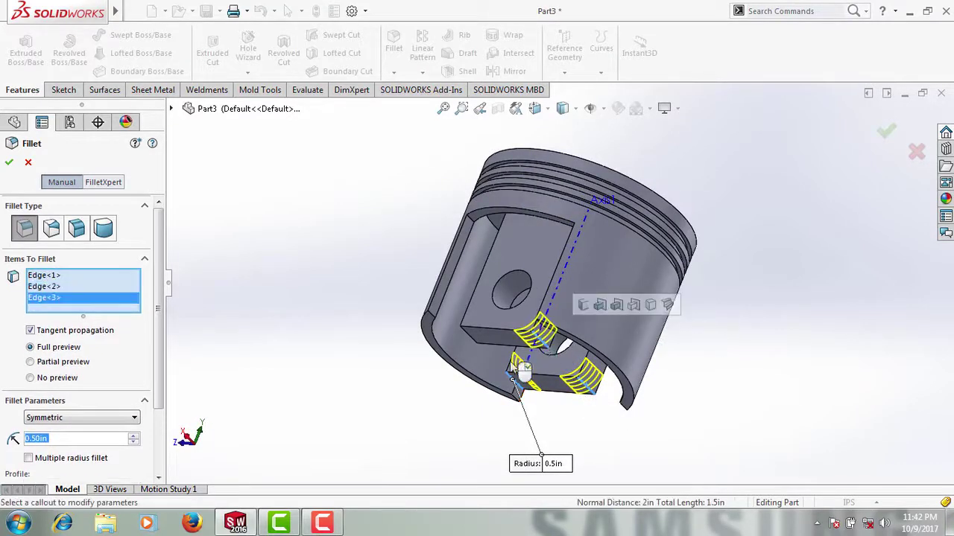
middle_click_drag(547, 349, 577, 393)
left_click(557, 354)
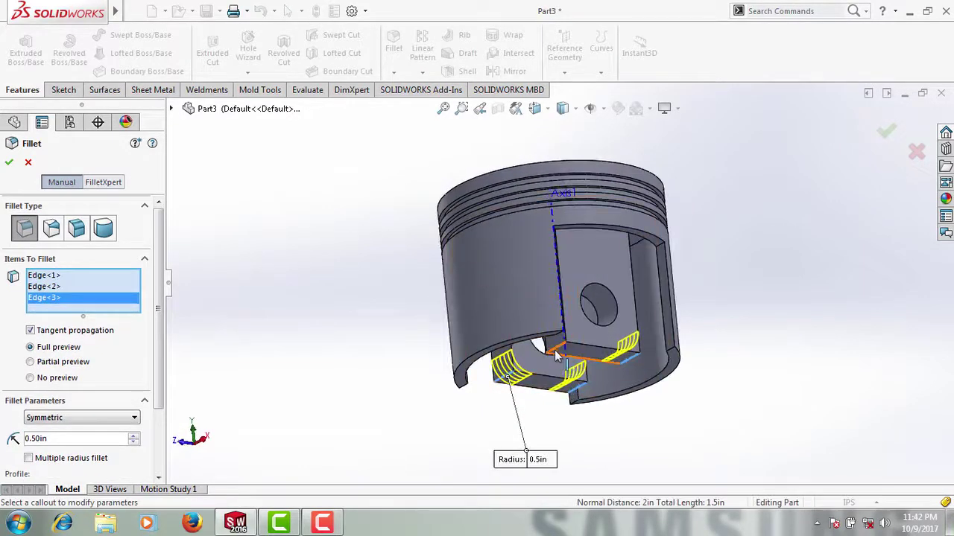
left_click(9, 164)
mouse_move(308, 303)
middle_mouse_down()
mouse_move(342, 403)
mouse_move(304, 256)
middle_mouse_up()
key("ctrl+7")
Apply a 0.20 in fillet to the outline edges and face around both pin bosses
left_click(393, 43)
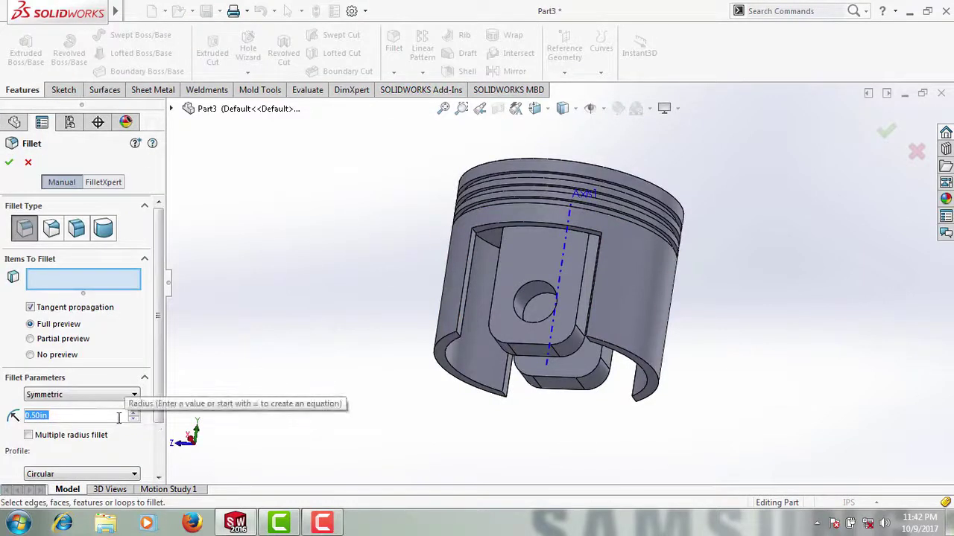
type("0.2")
key("Return")
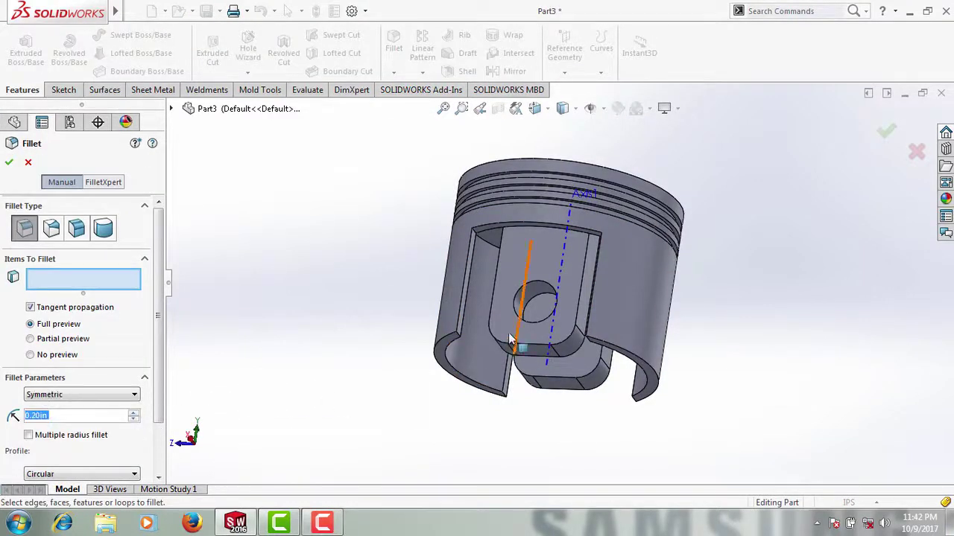
left_click(495, 339)
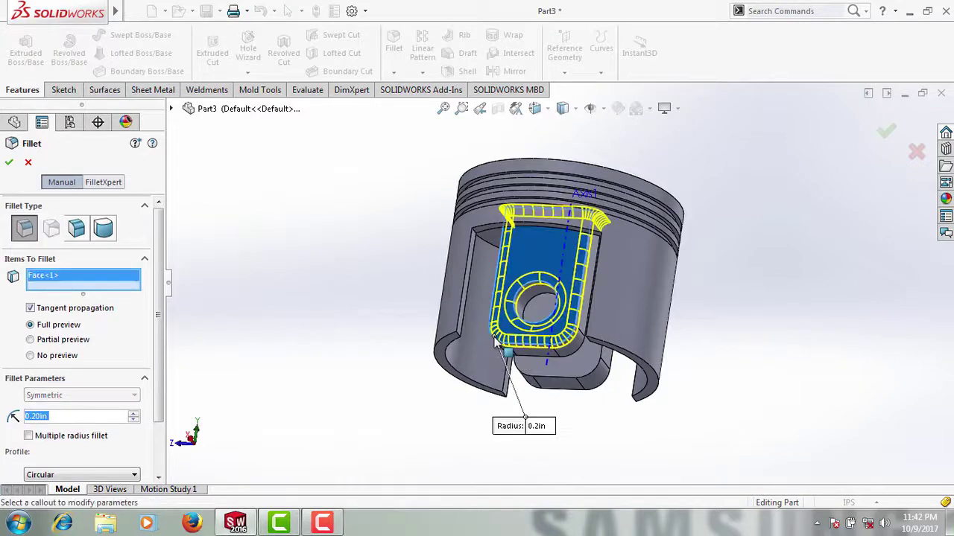
left_click(495, 340)
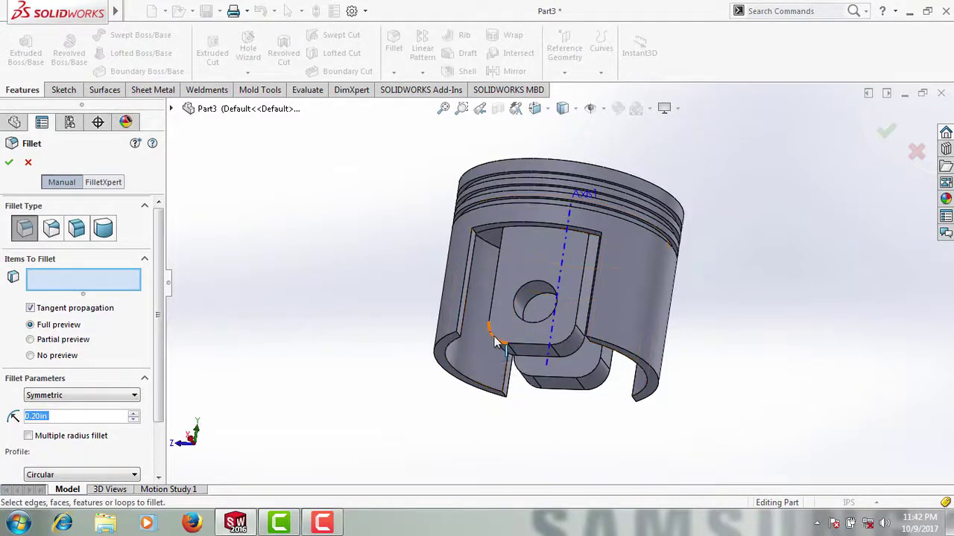
left_click(495, 341)
mouse_move(495, 341)
middle_mouse_down()
mouse_move(648, 240)
mouse_move(626, 340)
middle_mouse_up()
left_click(632, 344)
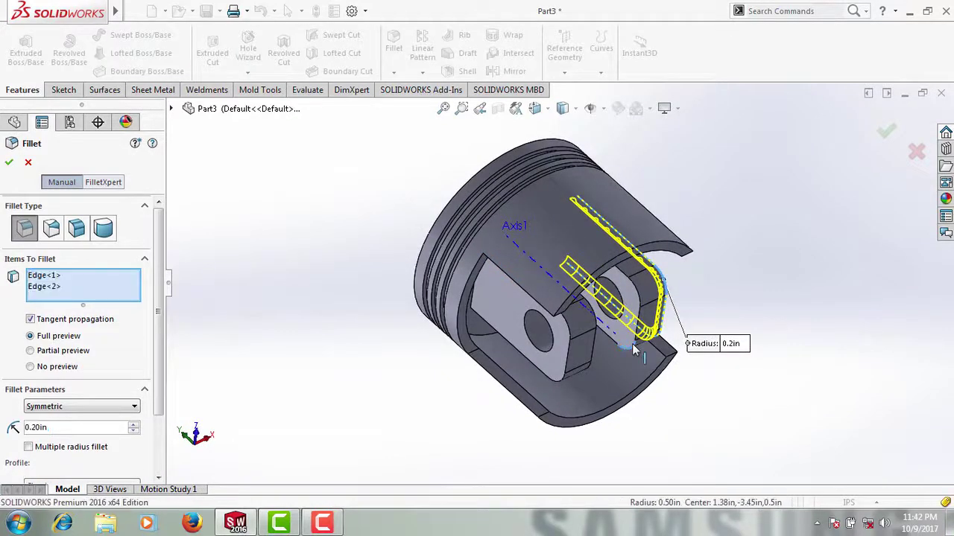
left_click(584, 378)
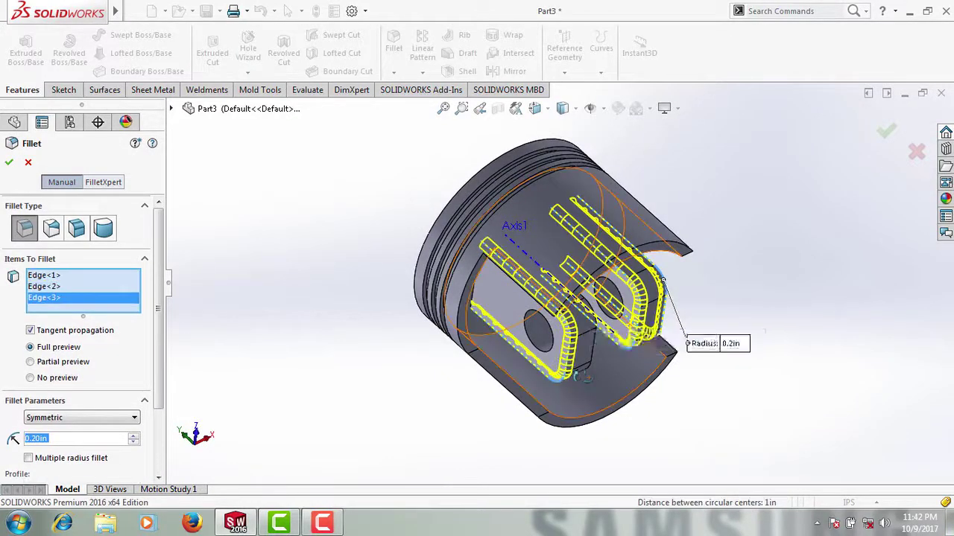
middle_click_drag(585, 376, 544, 379)
left_click(545, 377)
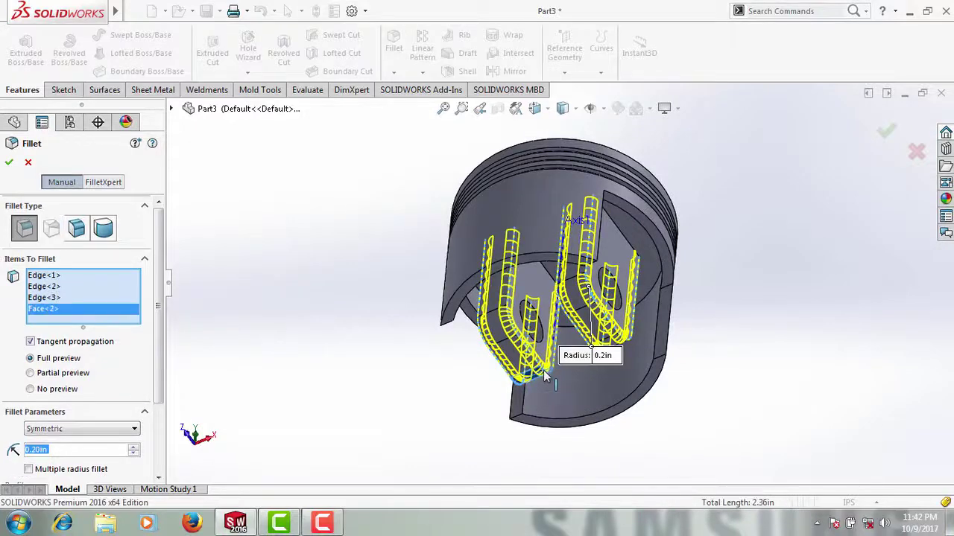
left_click(9, 163)
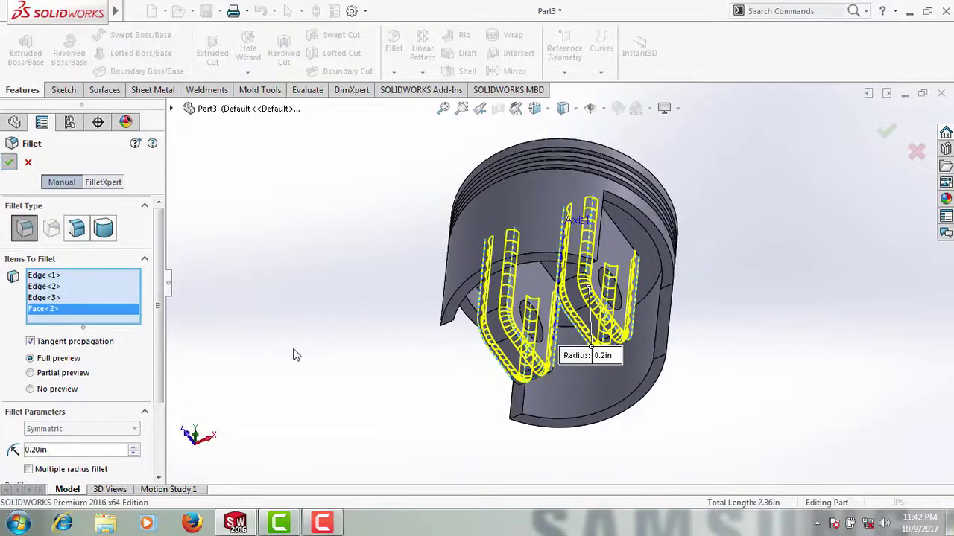
key("ctrl+7")
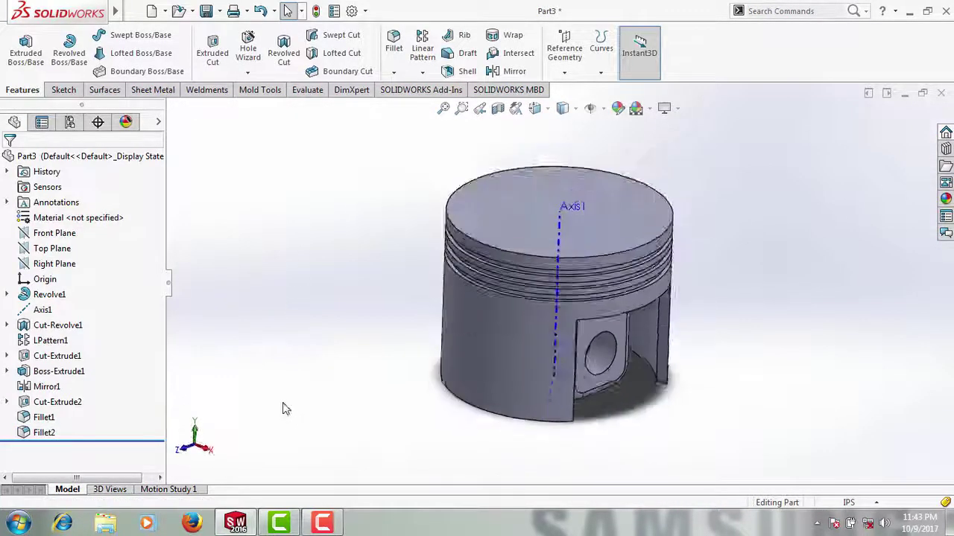
mouse_move(286, 362)
middle_mouse_down()
mouse_move(234, 312)
mouse_move(265, 334)
mouse_move(240, 277)
middle_mouse_up()
key("ctrl+7")
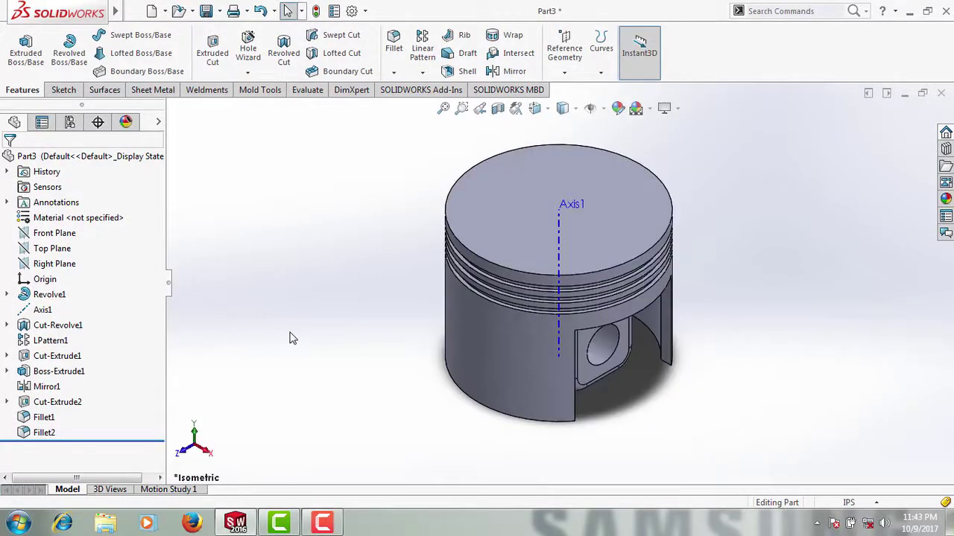
Round the four skirt cut-out corner edges with a 0.20 in fillet
left_click(394, 46)
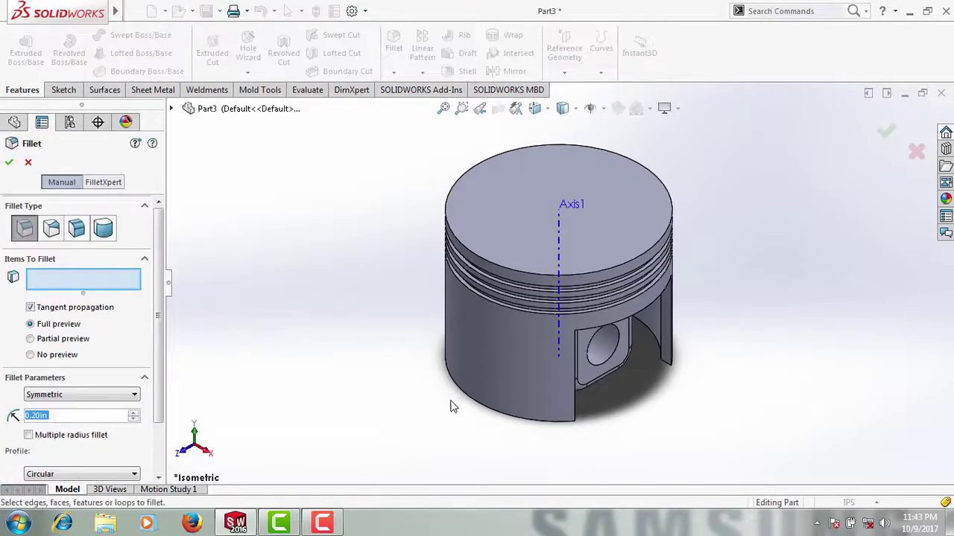
mouse_move(395, 417)
middle_mouse_down()
mouse_move(317, 395)
mouse_move(277, 432)
mouse_move(423, 467)
middle_mouse_up()
scroll(494, 441, "down", 5)
middle_click_drag(517, 413, 552, 361)
left_click(552, 362)
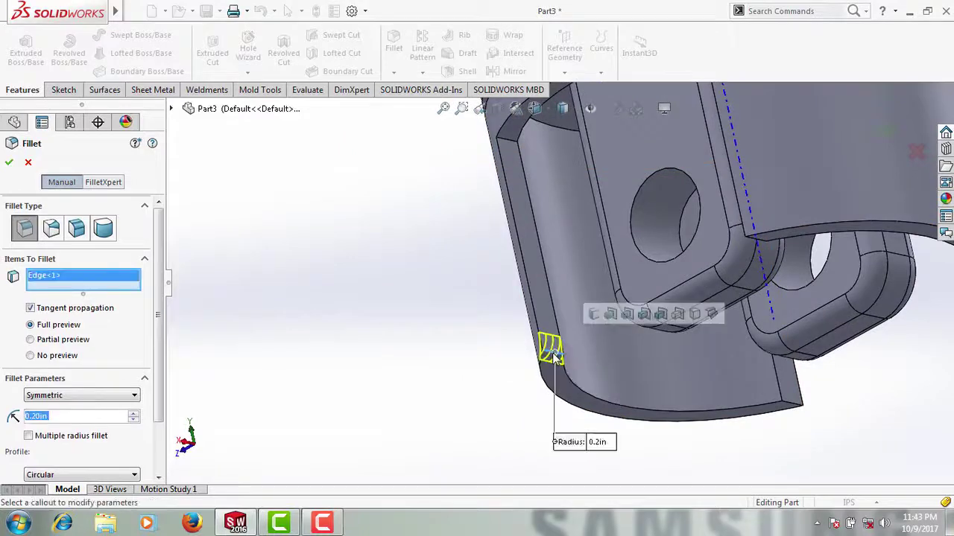
left_click(805, 416)
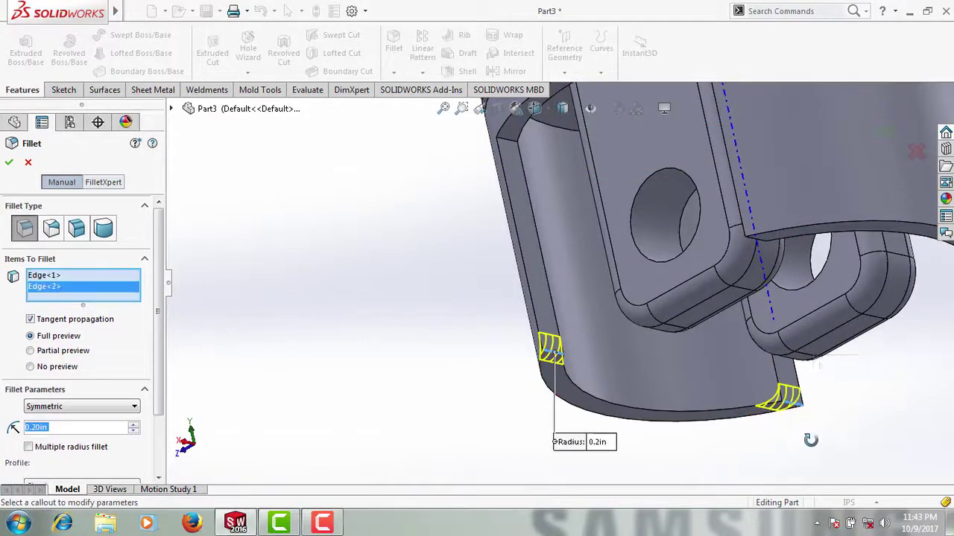
scroll(809, 439, "up", 3)
scroll(872, 452, "up", 3)
scroll(810, 308, "down", 3)
scroll(821, 287, "down", 2)
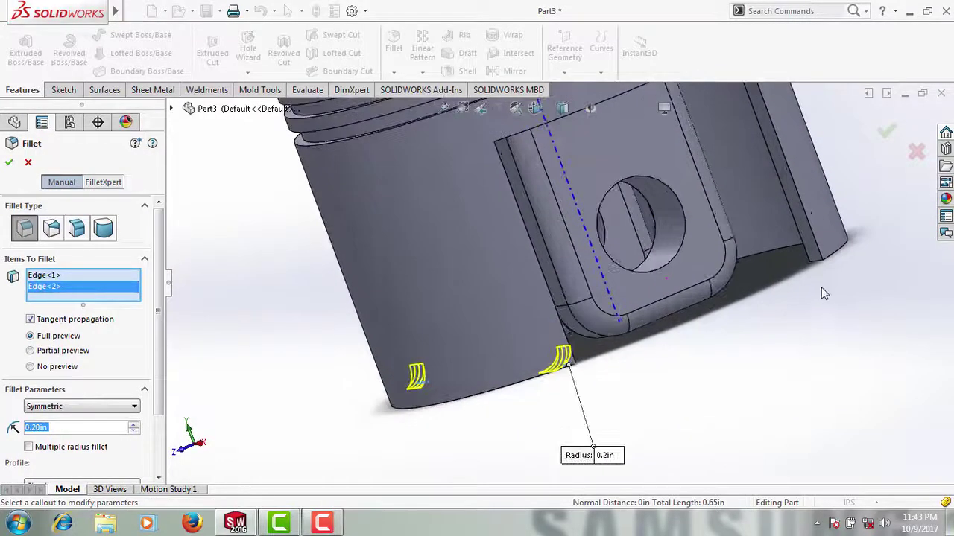
middle_click_drag(821, 286, 807, 238)
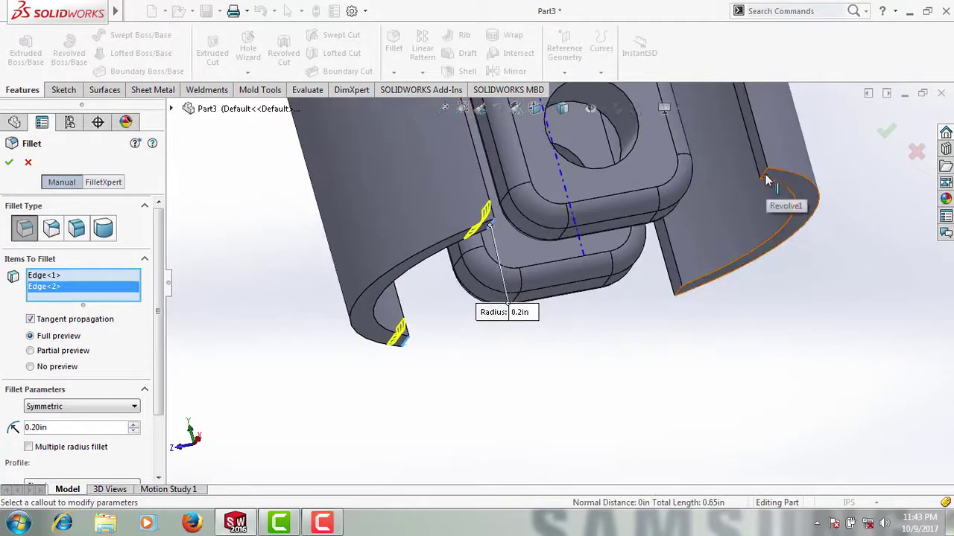
left_click(729, 252)
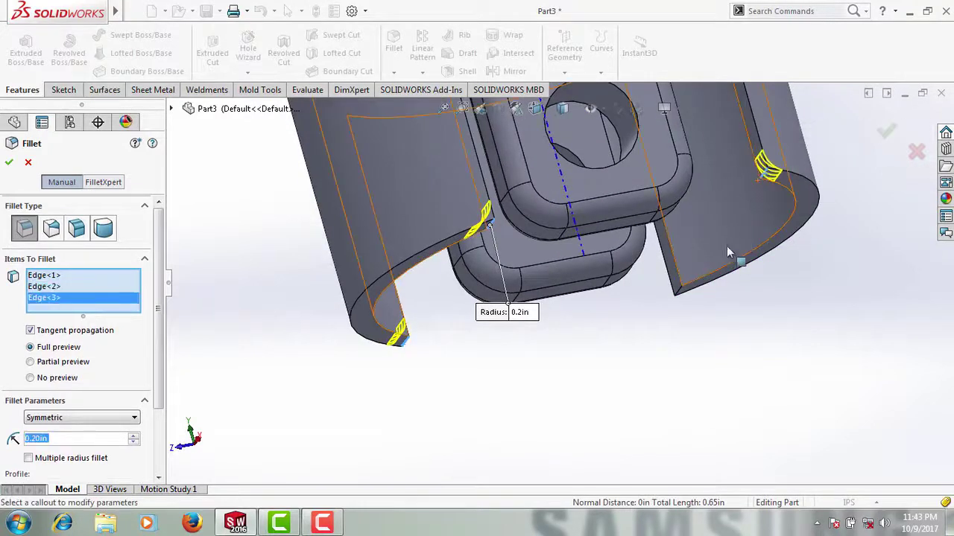
left_click(675, 292)
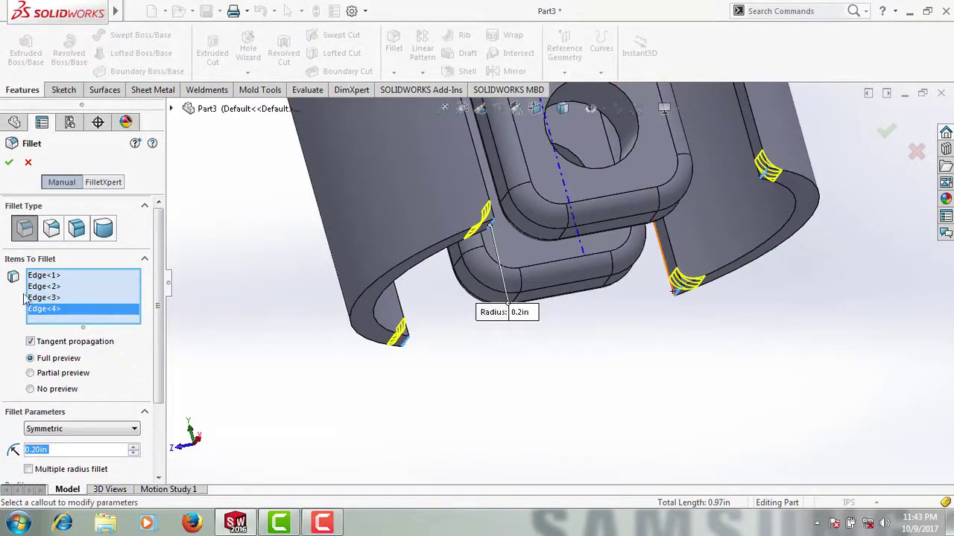
left_click(10, 164)
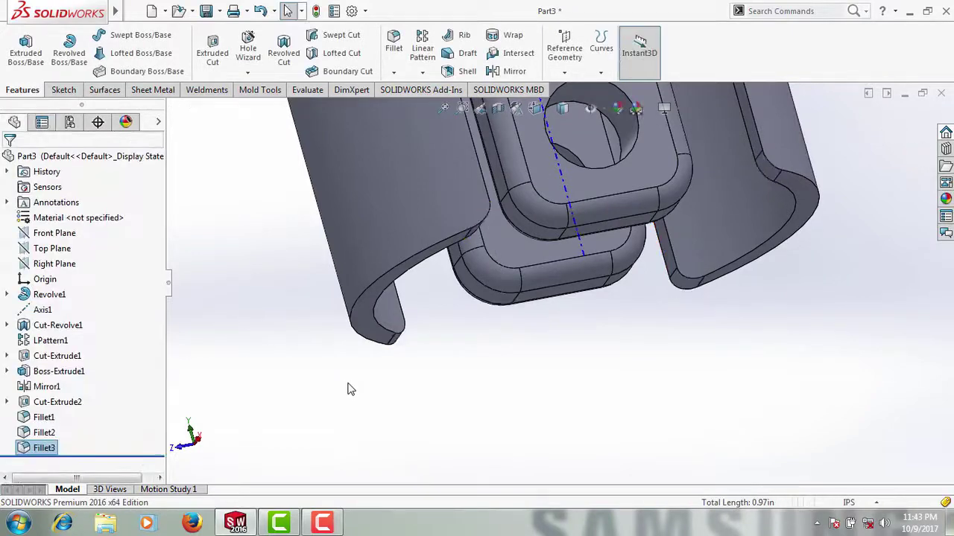
mouse_move(420, 400)
middle_mouse_down()
mouse_move(377, 448)
mouse_move(372, 436)
middle_mouse_up()
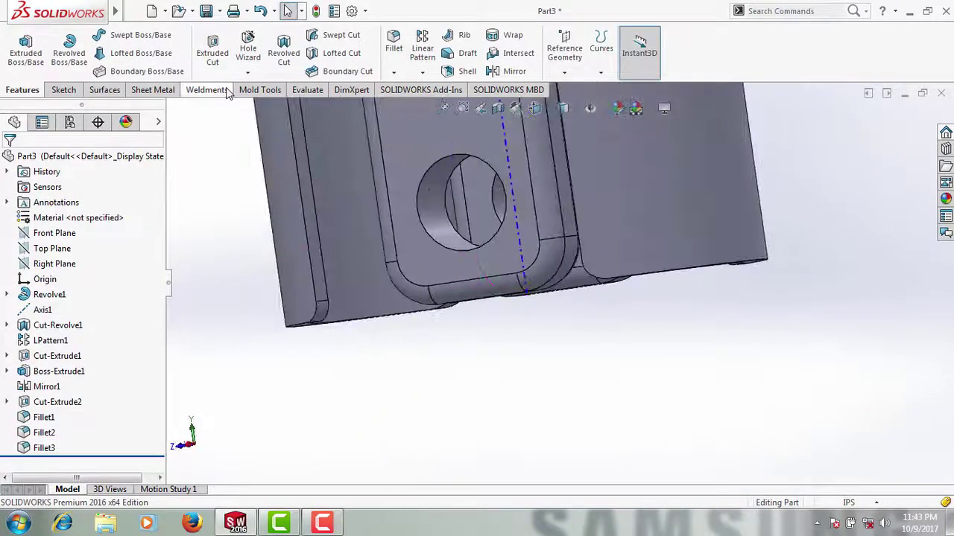
Fillet both vertical edges of the skirt cutout with a 0.2 in radius
left_click(394, 45)
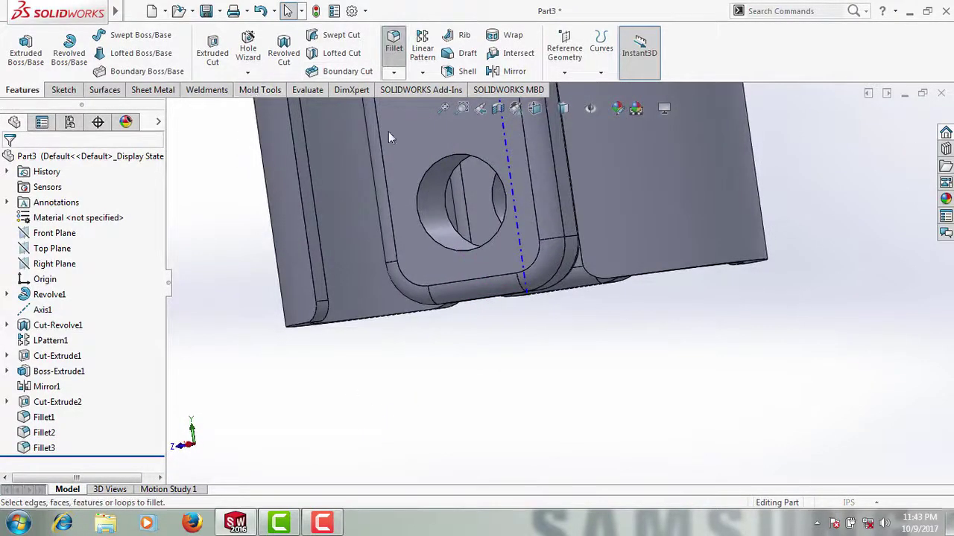
left_click(328, 295)
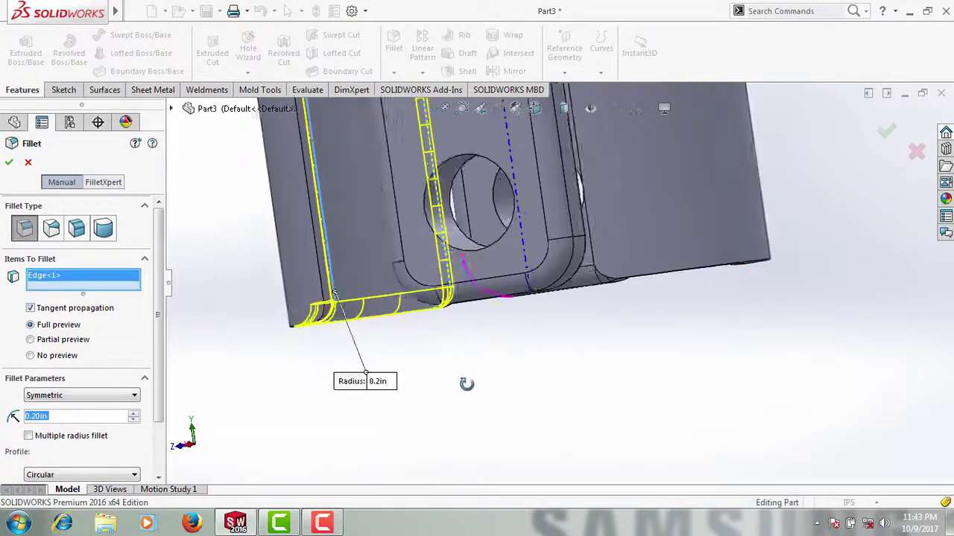
middle_click_drag(467, 383, 517, 415)
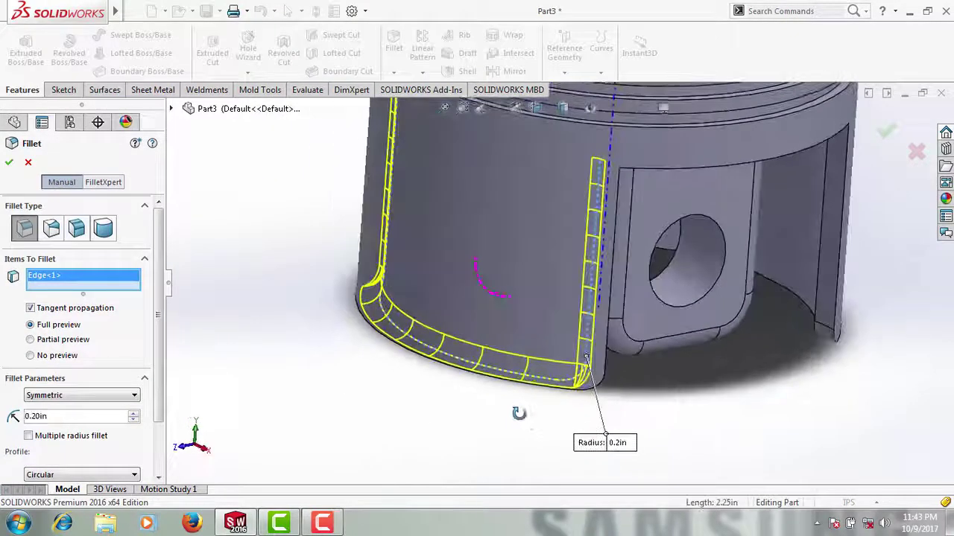
left_click(816, 313)
scroll(745, 365, "up", 3)
scroll(670, 402, "up", 3)
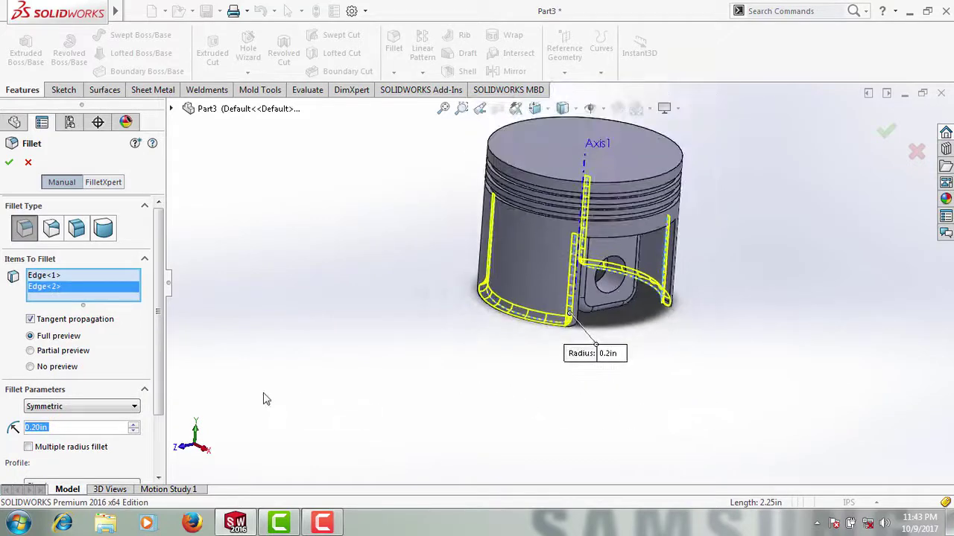
left_click(8, 163)
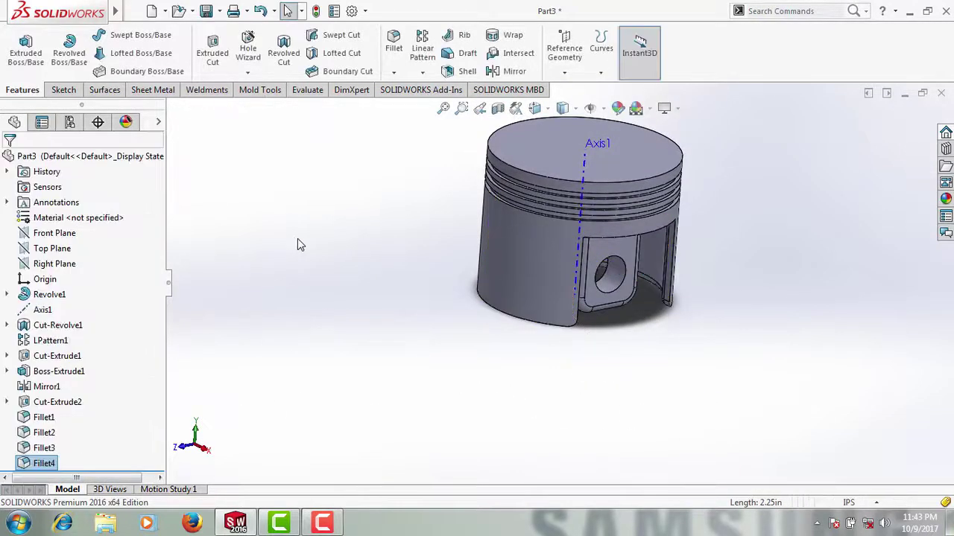
Fillet the circular edge inside the skirt at 0.2 in, then return to isometric view
left_click(399, 60)
middle_click_drag(469, 362, 519, 239)
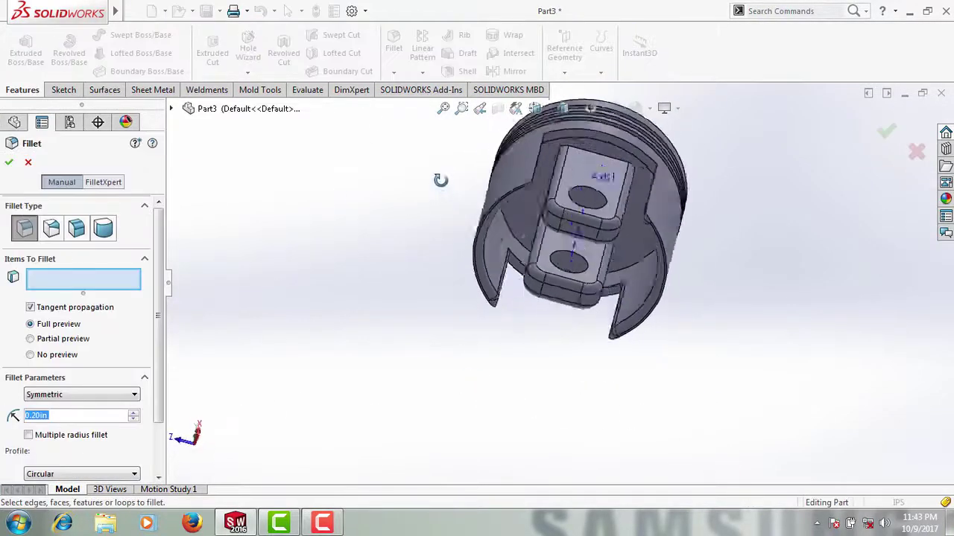
left_click(520, 238)
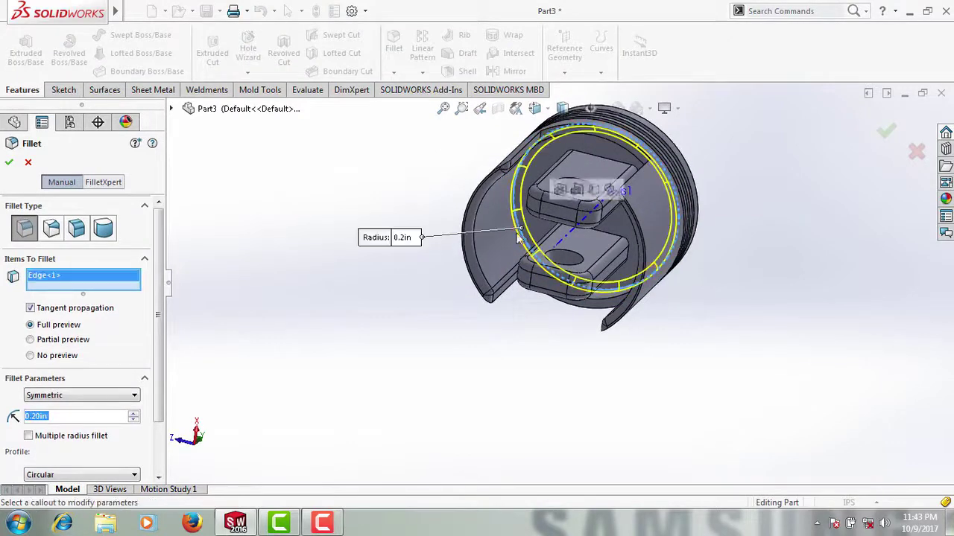
left_click(9, 164)
middle_click_drag(296, 267, 334, 377)
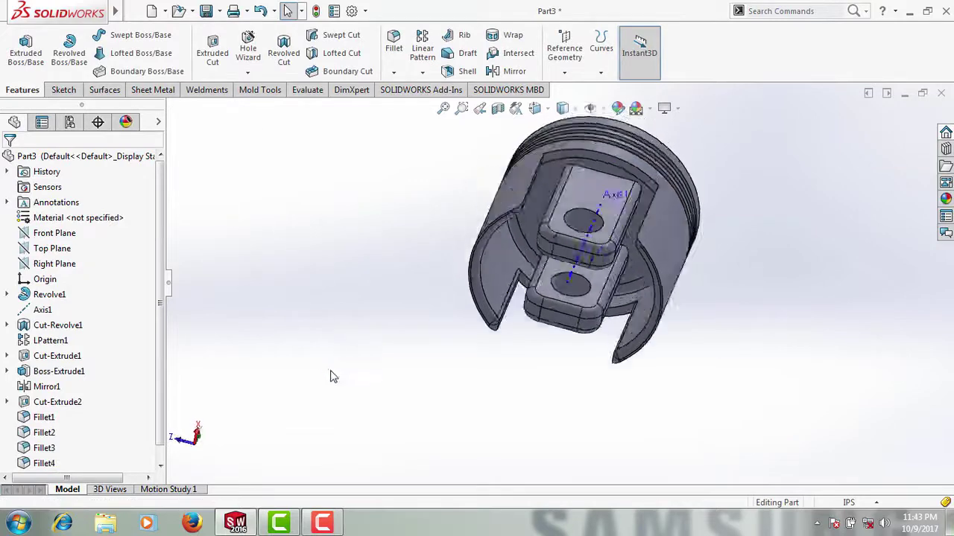
key("ctrl+7")
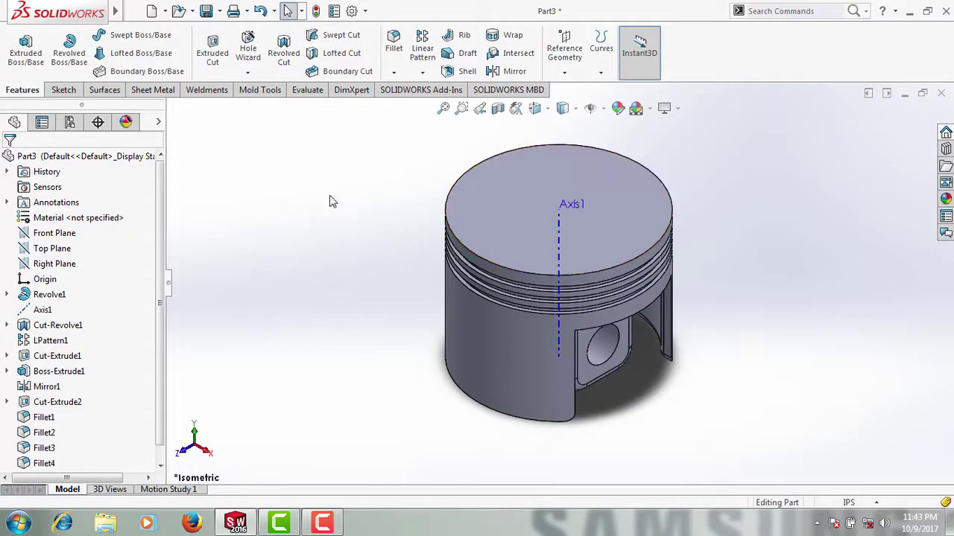
Save the part as Piston.SLDPRT in a new SolidWorks folder on Local Disk (D:)
left_click(206, 12)
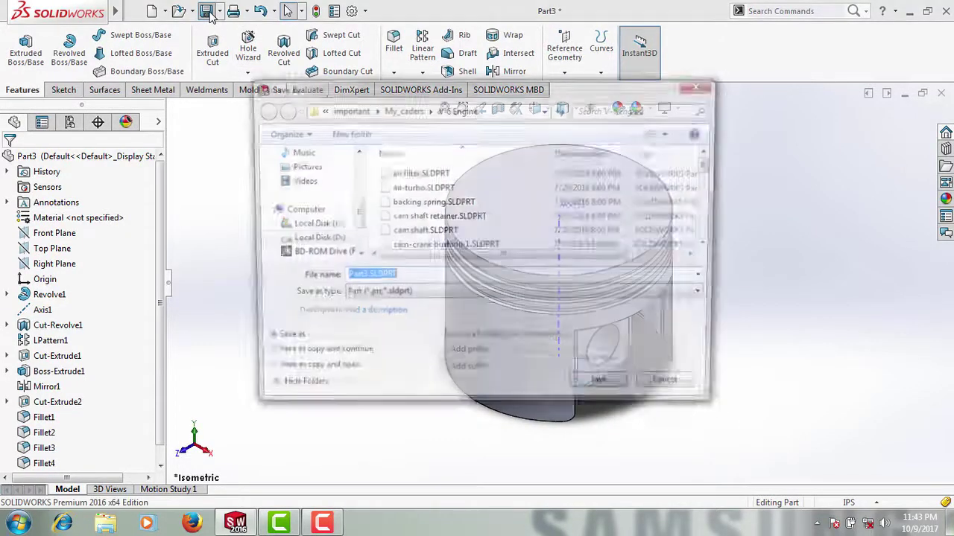
mouse_move(313, 239)
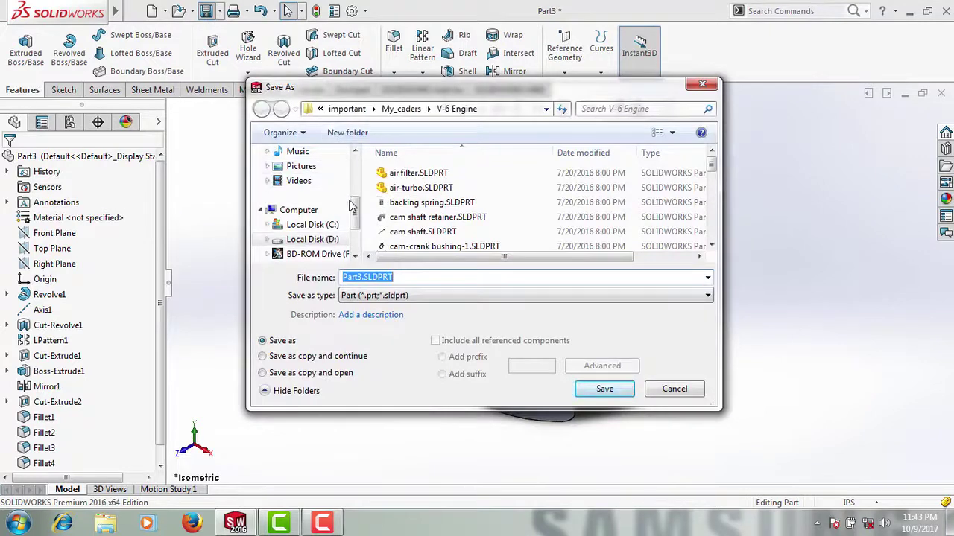
left_click(326, 240)
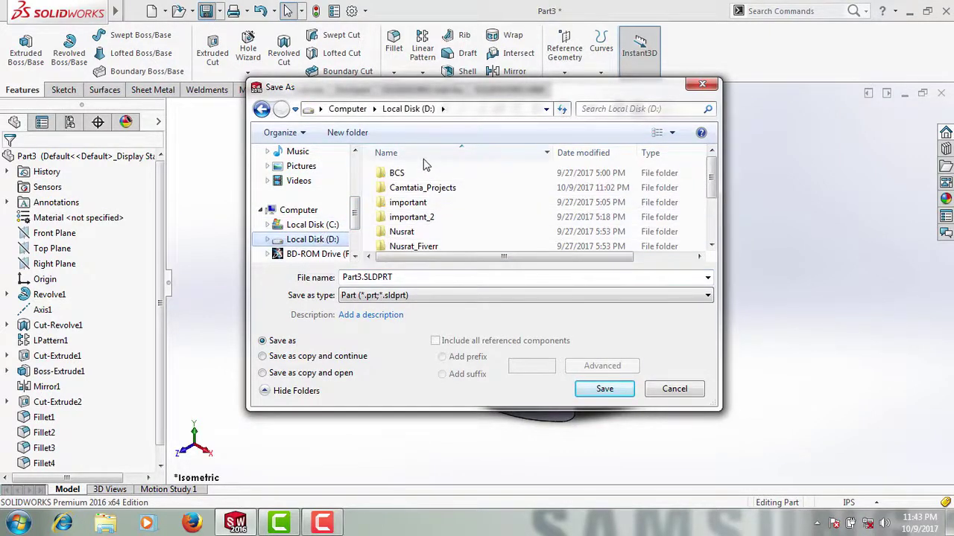
left_click(359, 135)
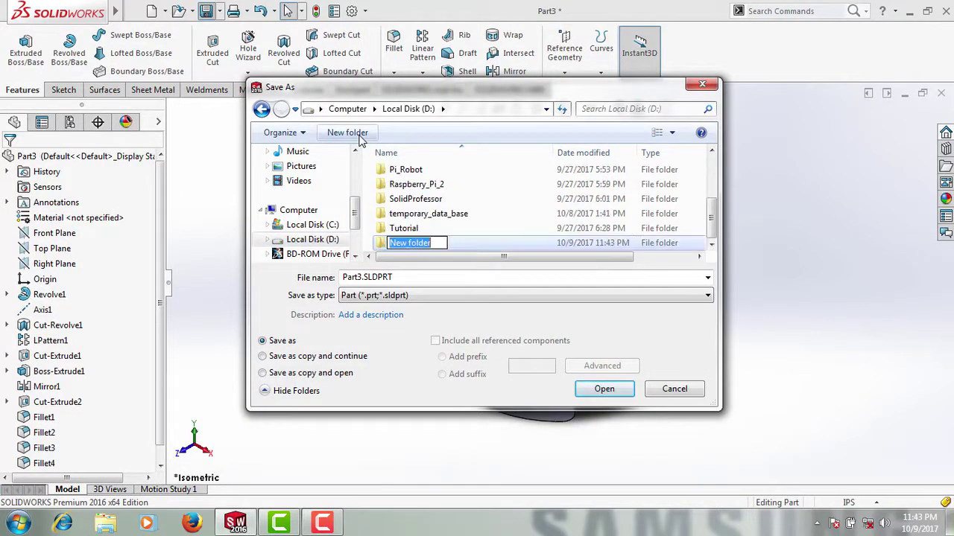
type("SolidWorks")
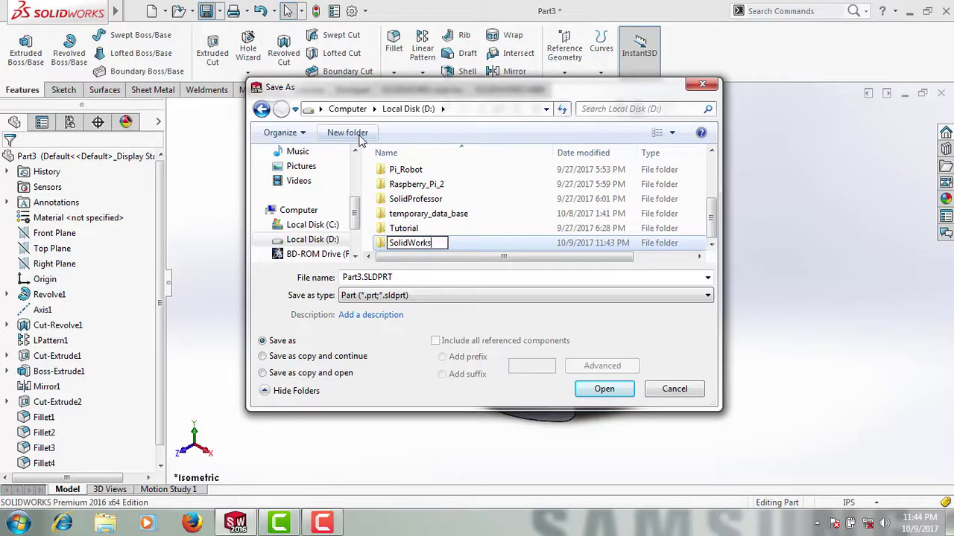
key("Return")
key("Return")
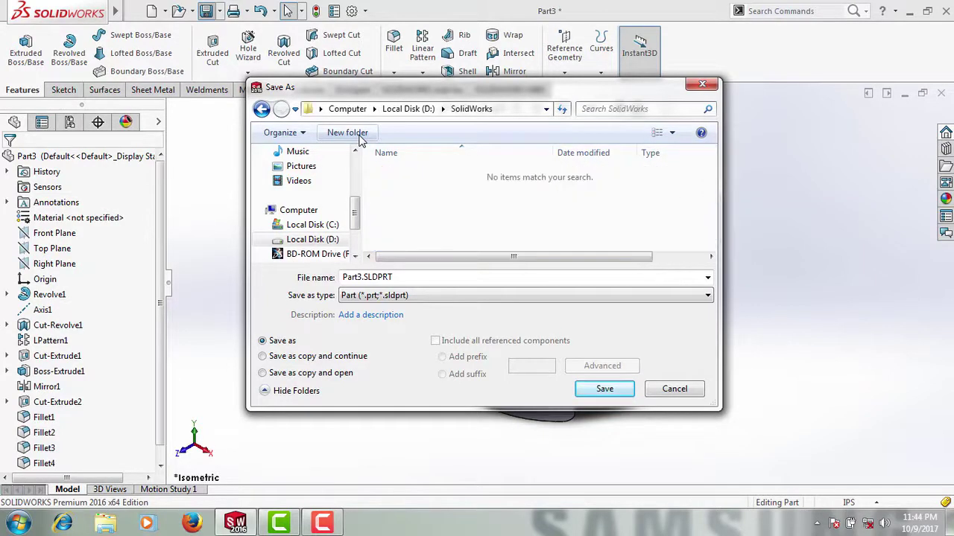
double_click(416, 277)
type("Piston")
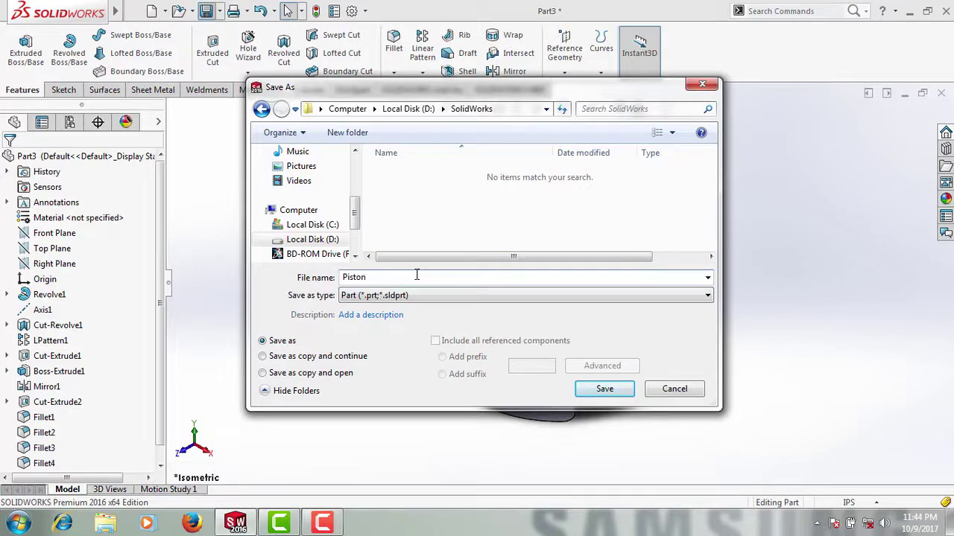
key("Return")
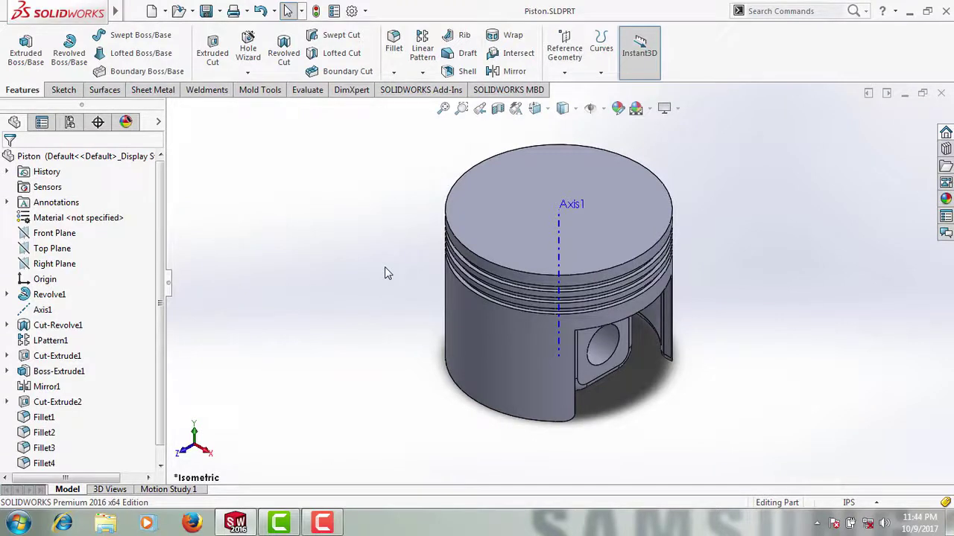
Apply a brass appearance from Appearances(color) > Metal to the whole body and re-save Piston
left_click(650, 109)
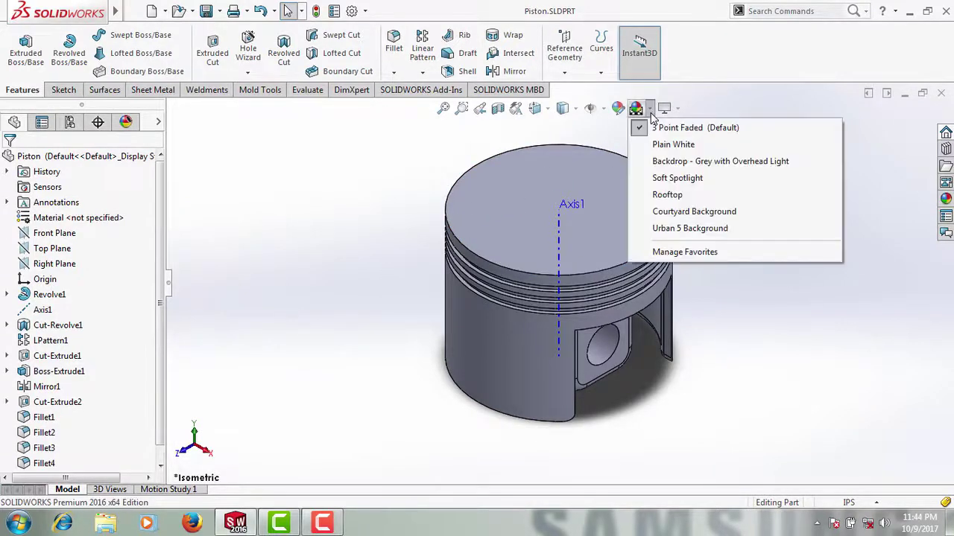
left_click(675, 108)
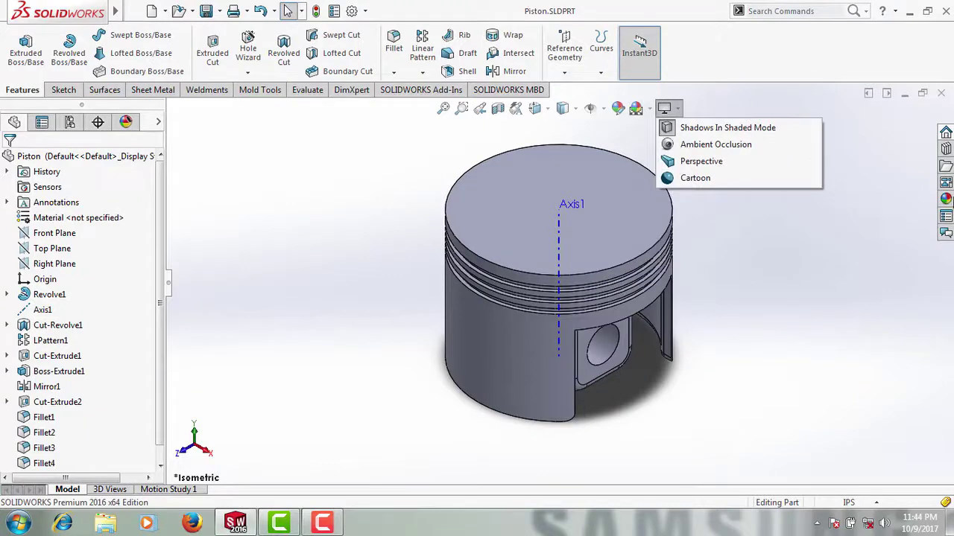
left_click(948, 199)
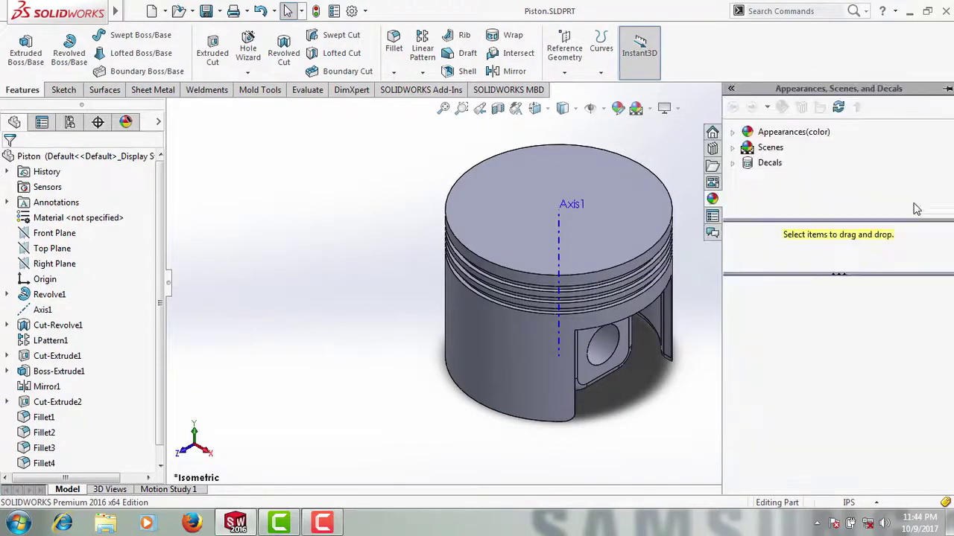
left_click(745, 132)
left_click(733, 132)
left_click(784, 163)
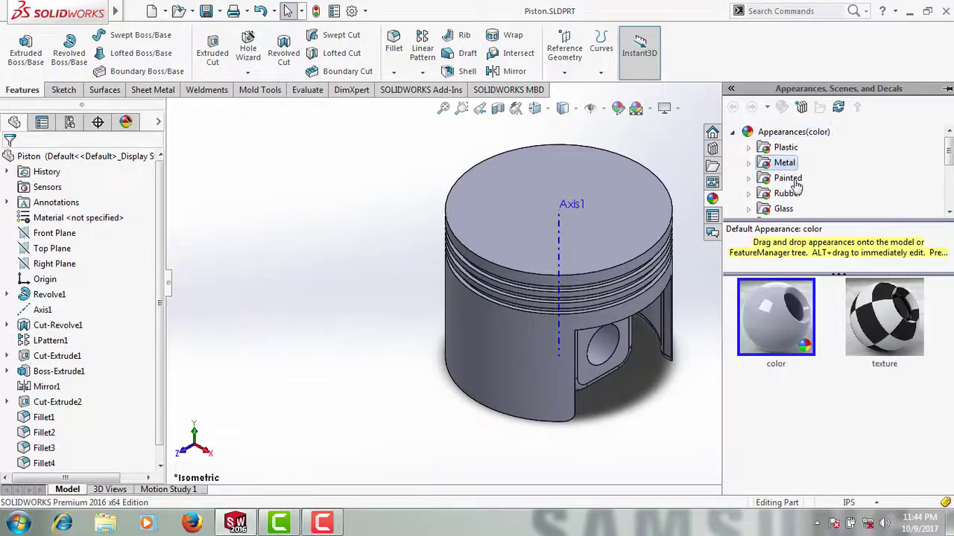
left_click_drag(864, 425, 549, 339)
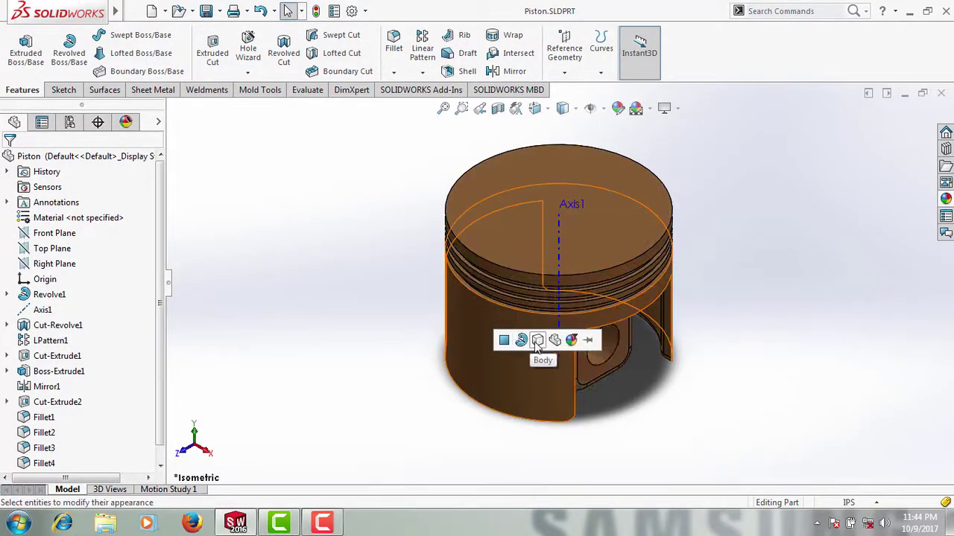
left_click(554, 340)
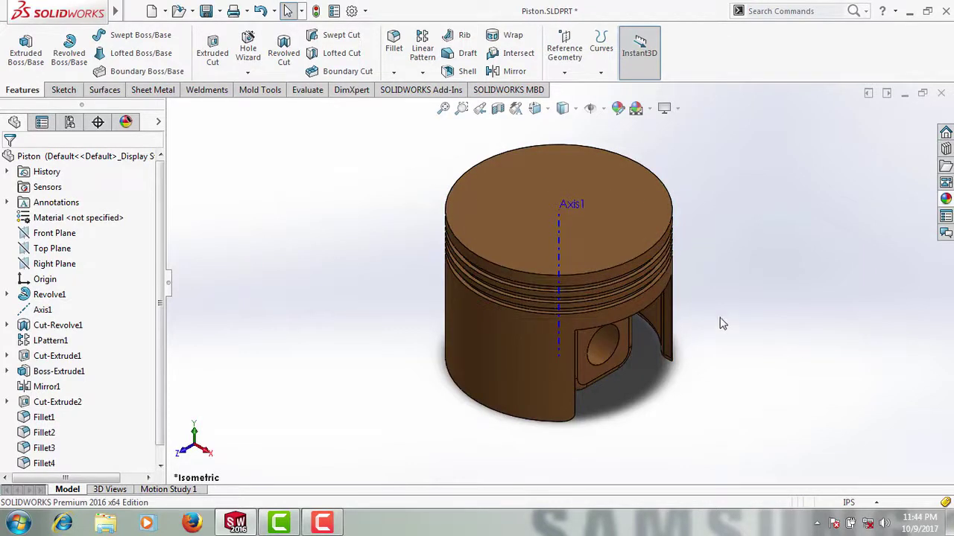
left_click(206, 11)
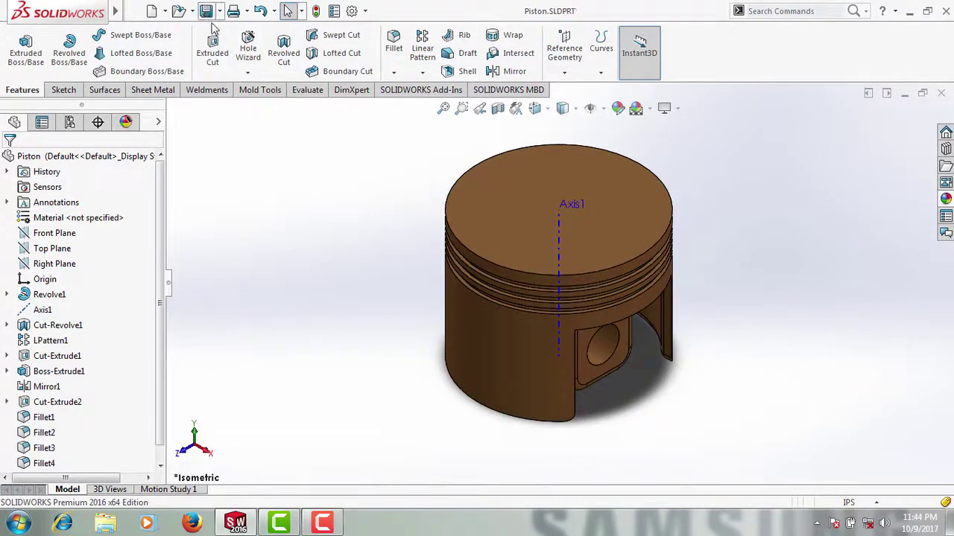
Set the part material to AISI 316 Stainless Steel Sheet (SS)
right_click(88, 223)
left_click(112, 221)
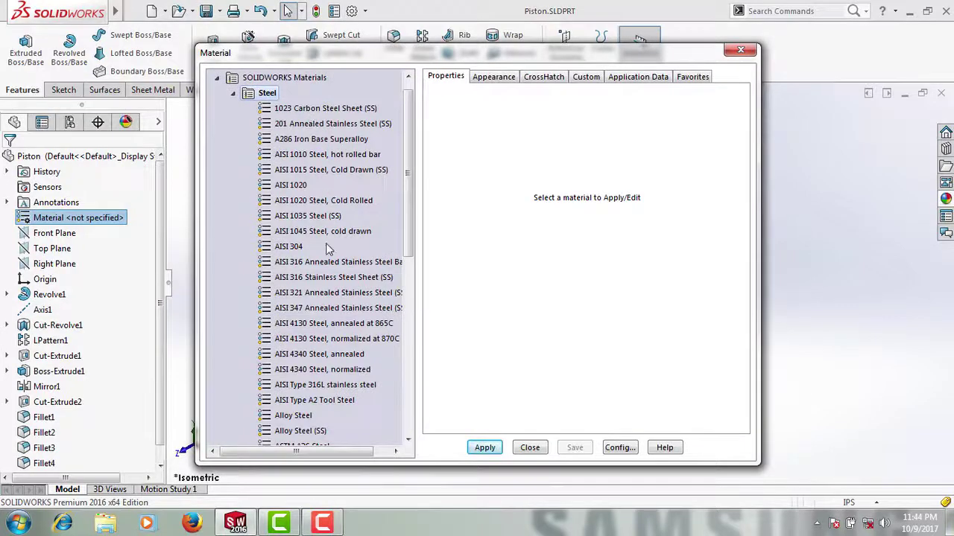
left_click(328, 280)
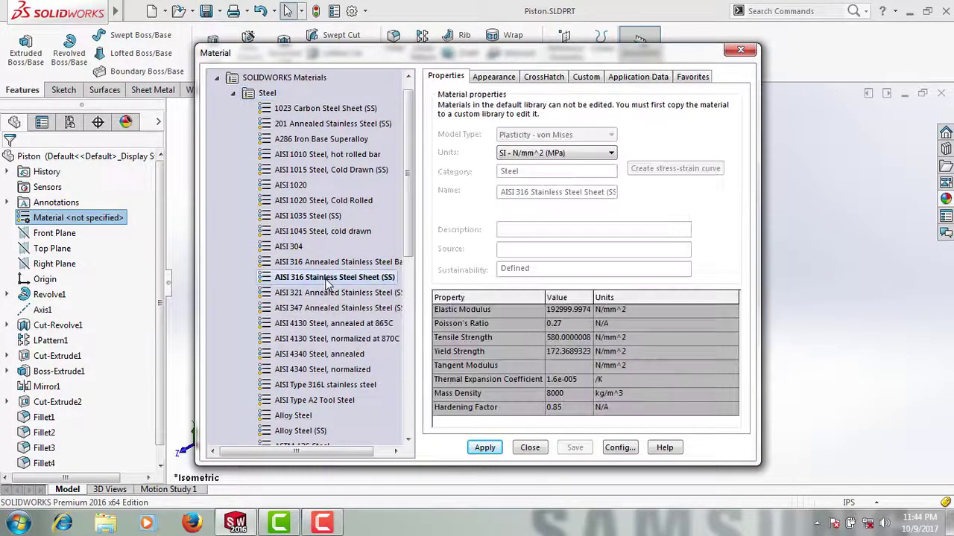
left_click(495, 450)
left_click(530, 447)
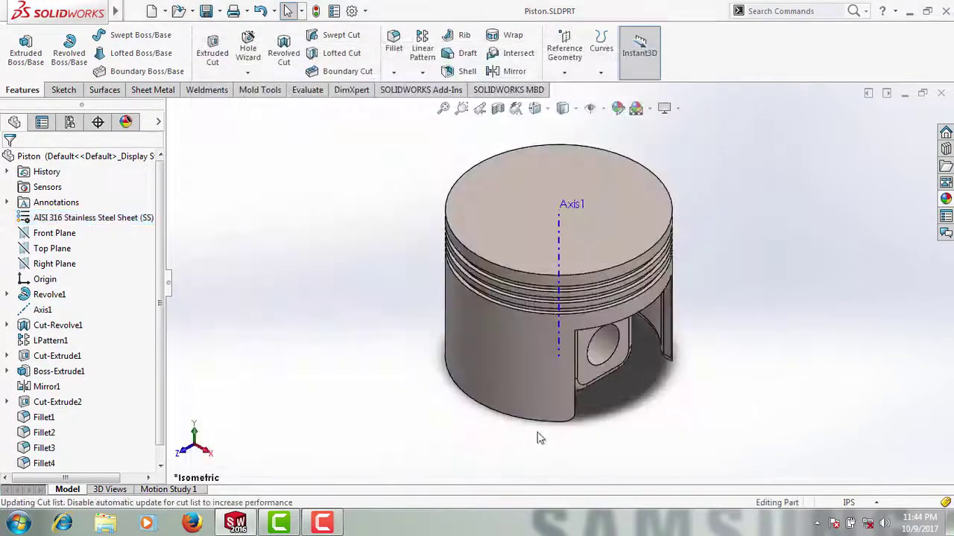